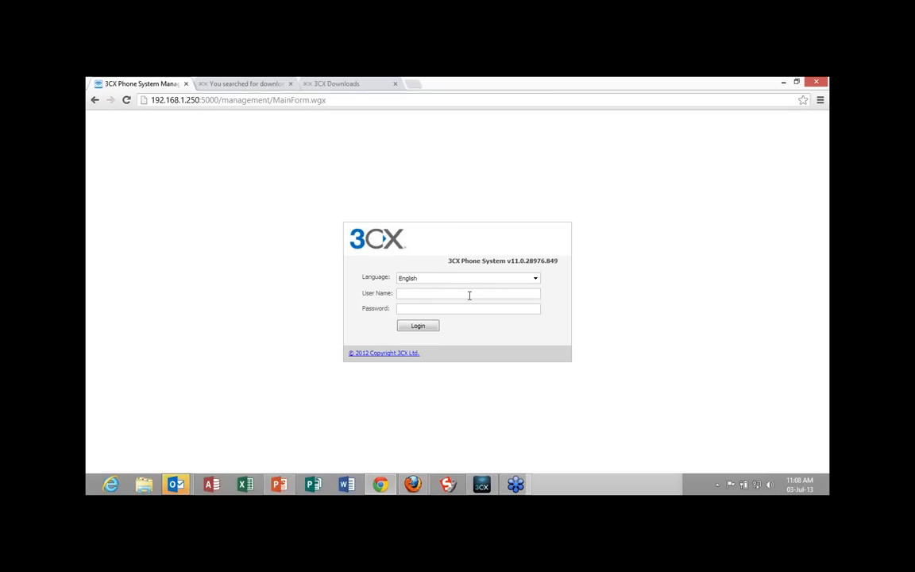
Log in to the phone system's management console with the user name and account password.
click(469, 295)
text(3cxmattcomm)
key(Tab)
text(********)
key(Return)
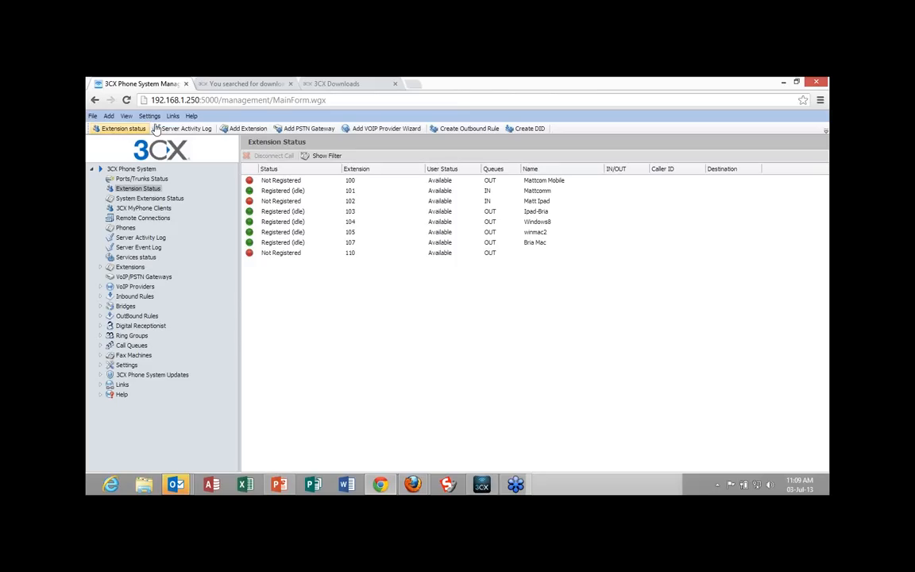
Add a new extension numbered 111 and enter the user's first and last name.
click(248, 129)
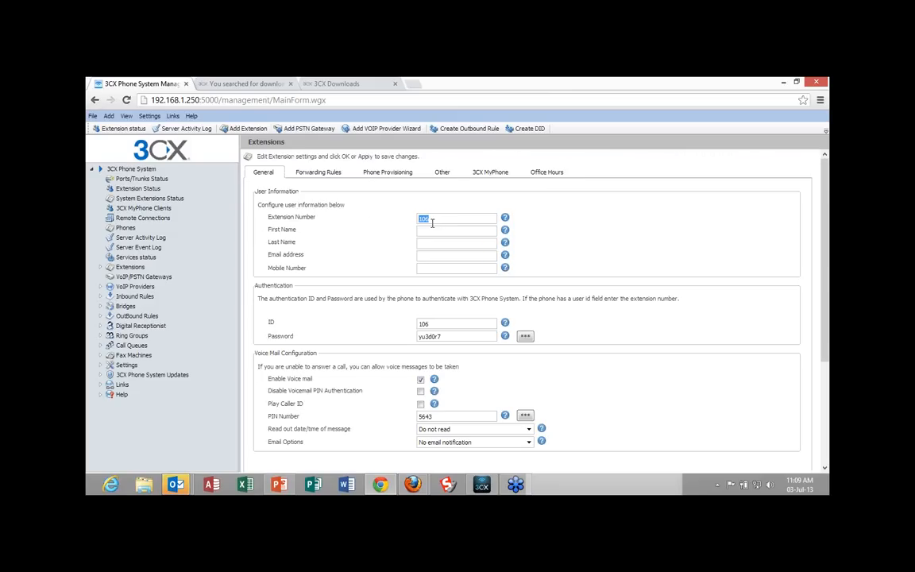
text(111)
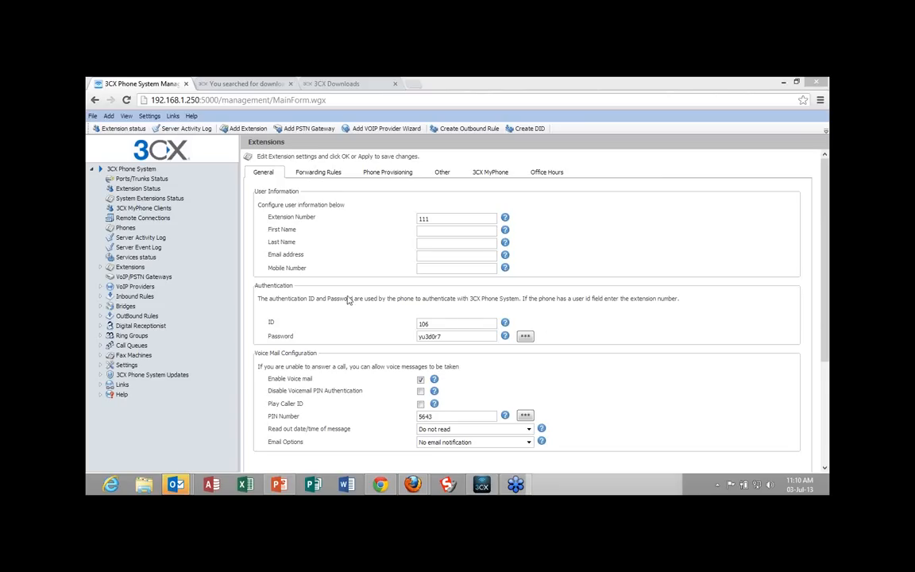
click(444, 231)
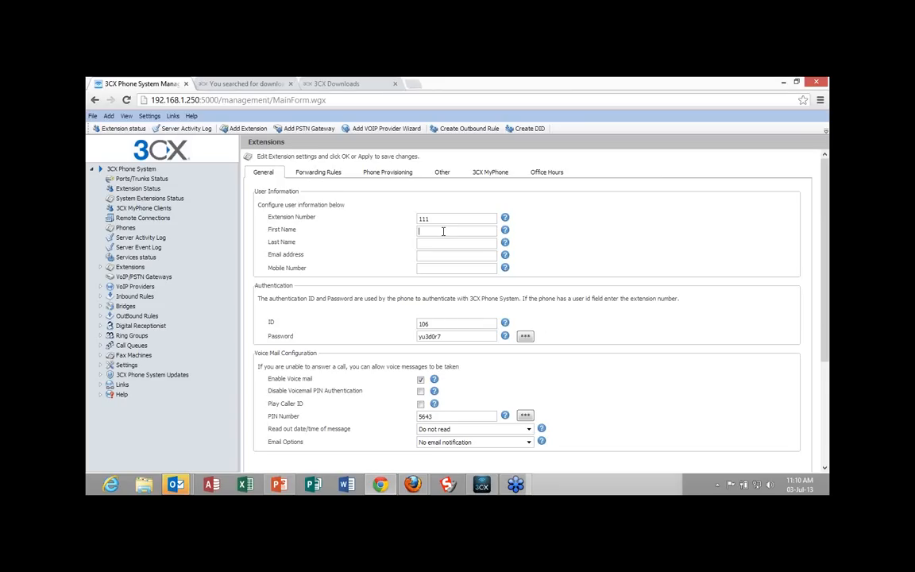
key(Tab)
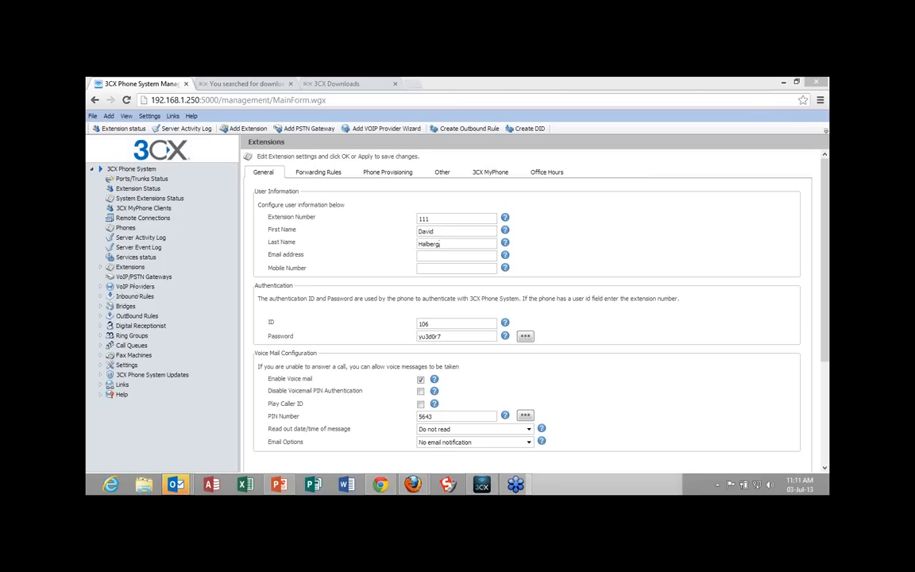
Paste the user's e-mail address into the extension form and set the authentication ID to 111.
click(435, 255)
right_click(435, 257)
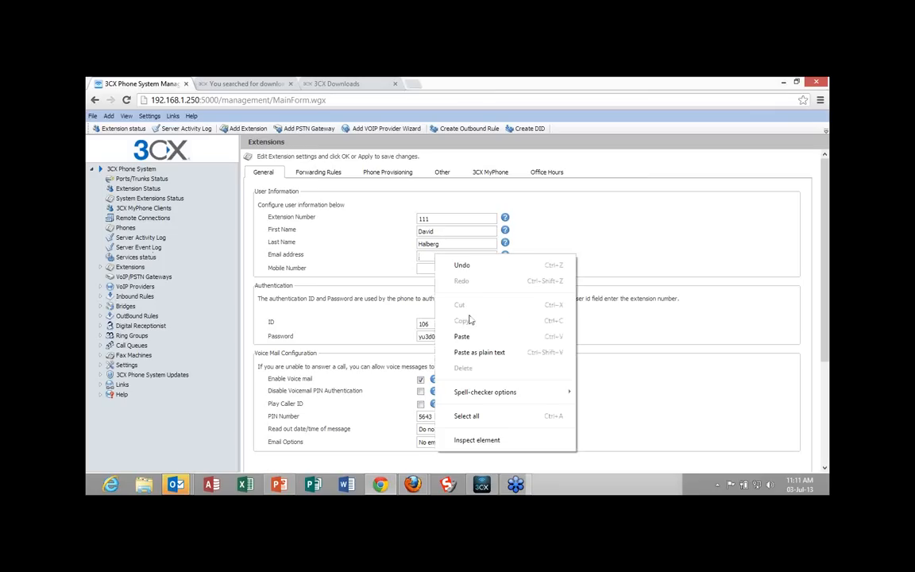
click(470, 352)
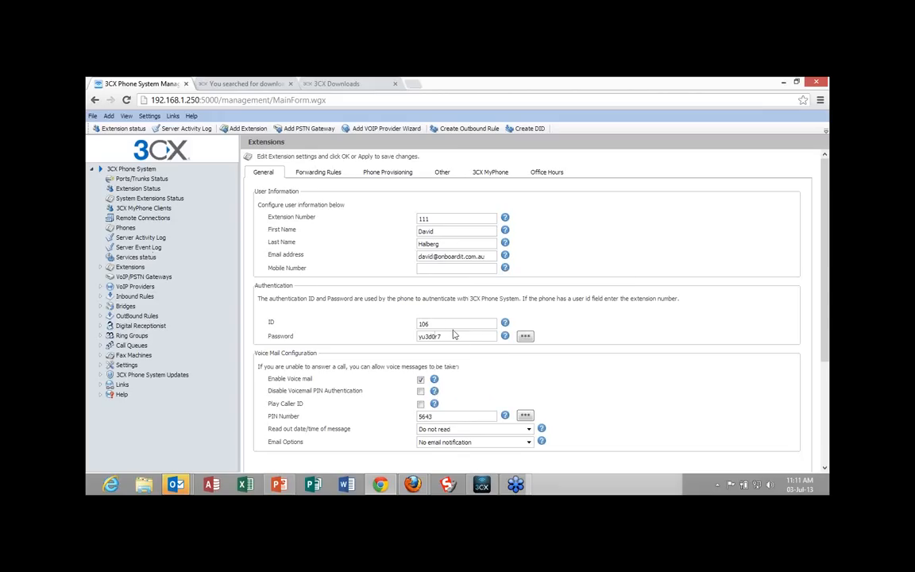
drag(437, 324, 386, 323)
text(111)
scroll(454, 349, down, 2)
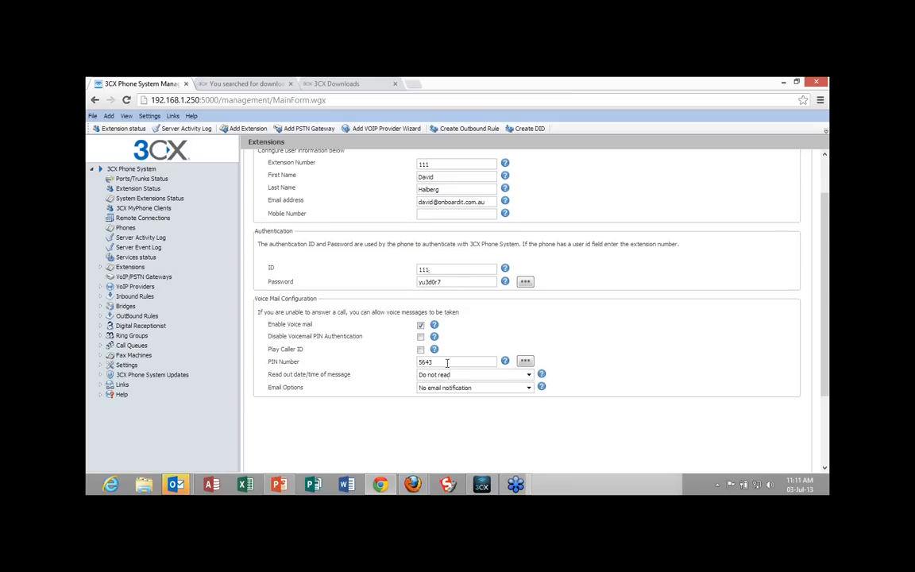
scroll(447, 363, up, 2)
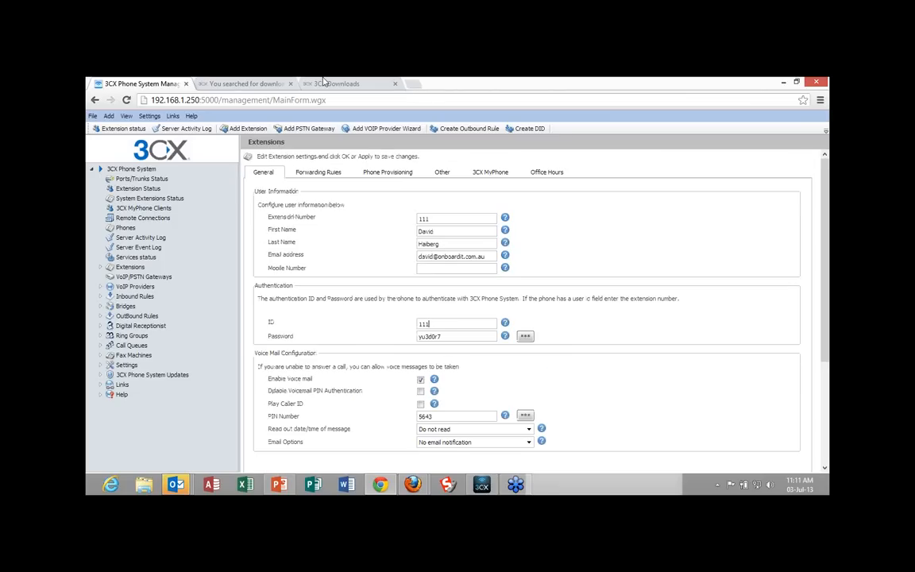
Allow the extension's use outside the LAN, enable Record all calls and Disable External Calls, and apply the settings to create it.
click(385, 173)
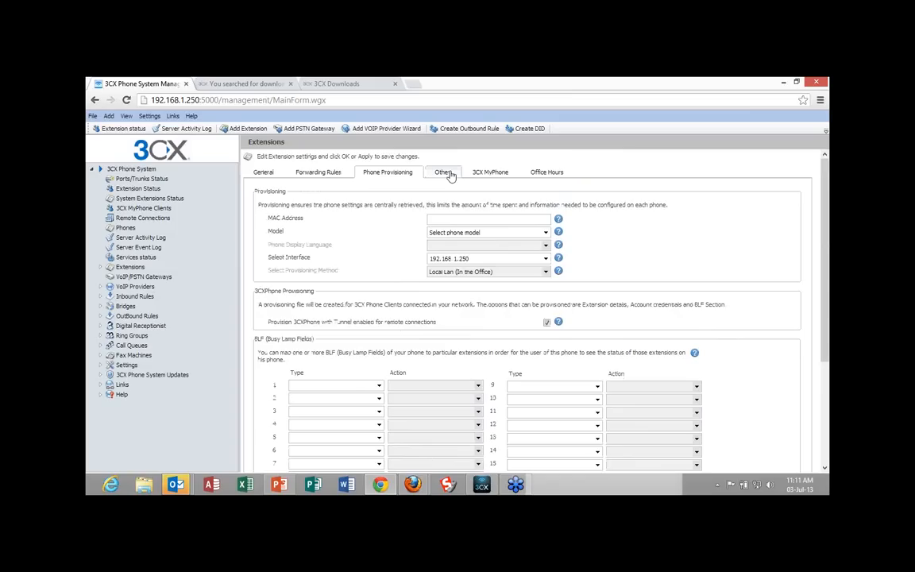
click(448, 174)
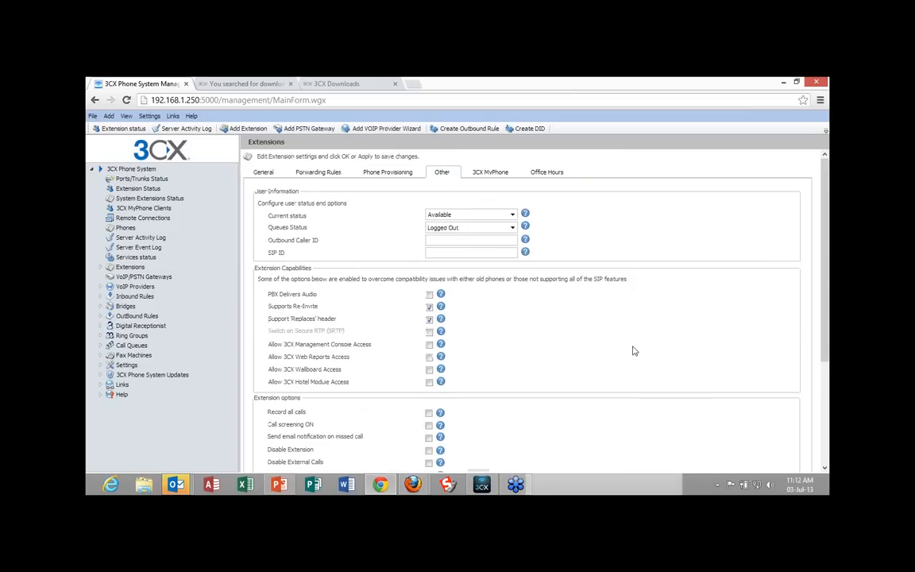
scroll(633, 349, down, 3)
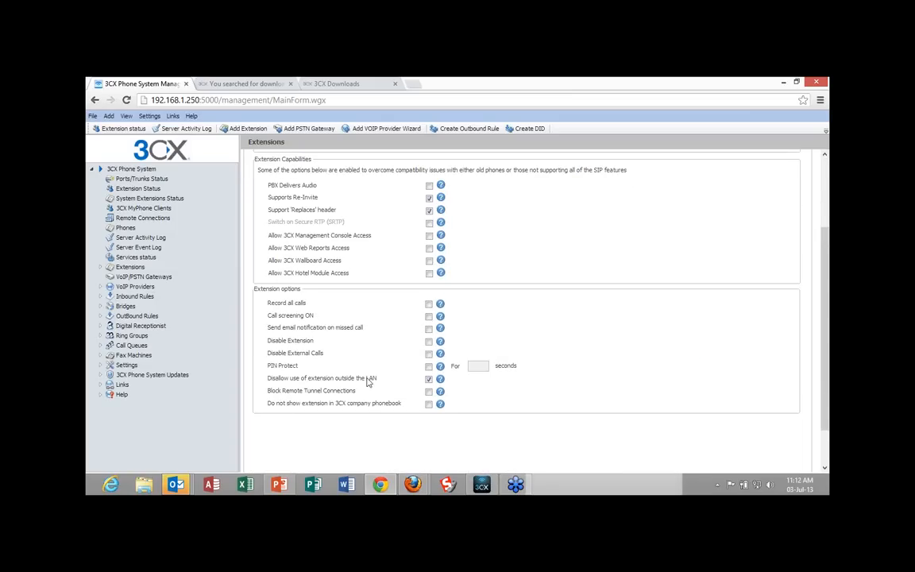
click(429, 379)
click(429, 306)
scroll(699, 342, down, 2)
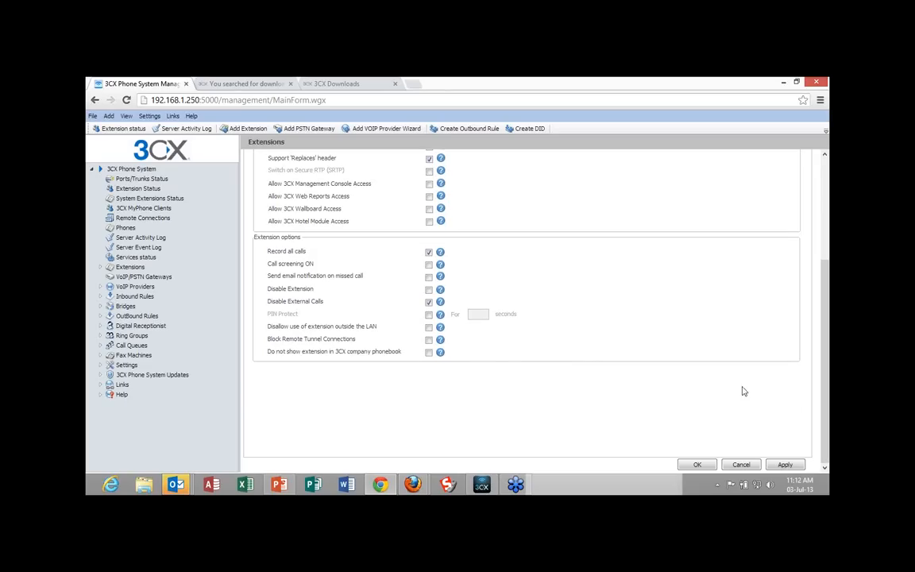
click(784, 465)
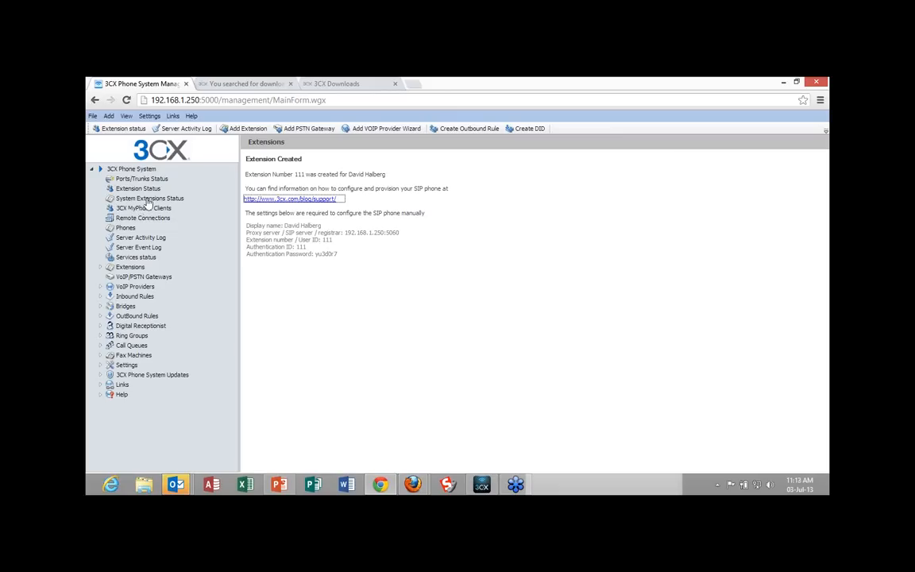
Send the welcome e-mail to extension 111 from the list of extensions.
click(130, 267)
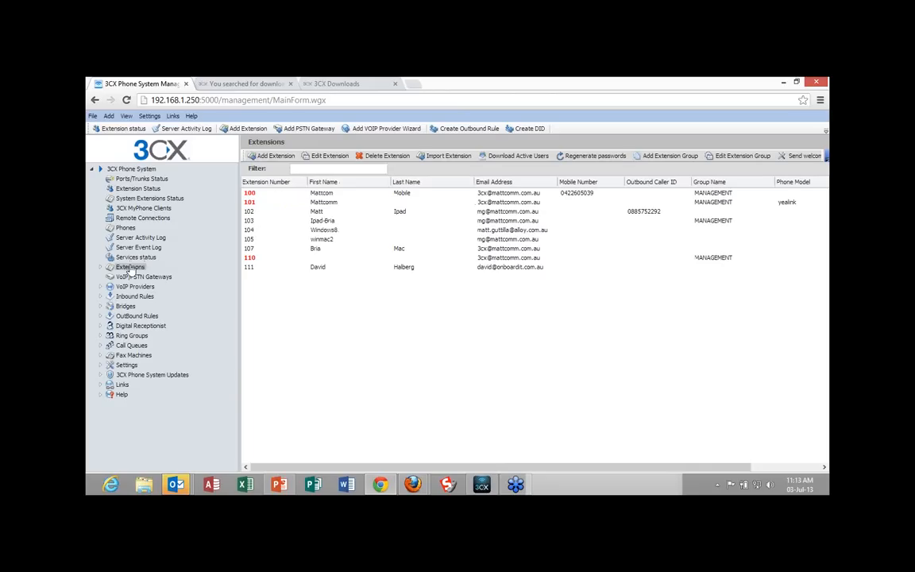
click(321, 269)
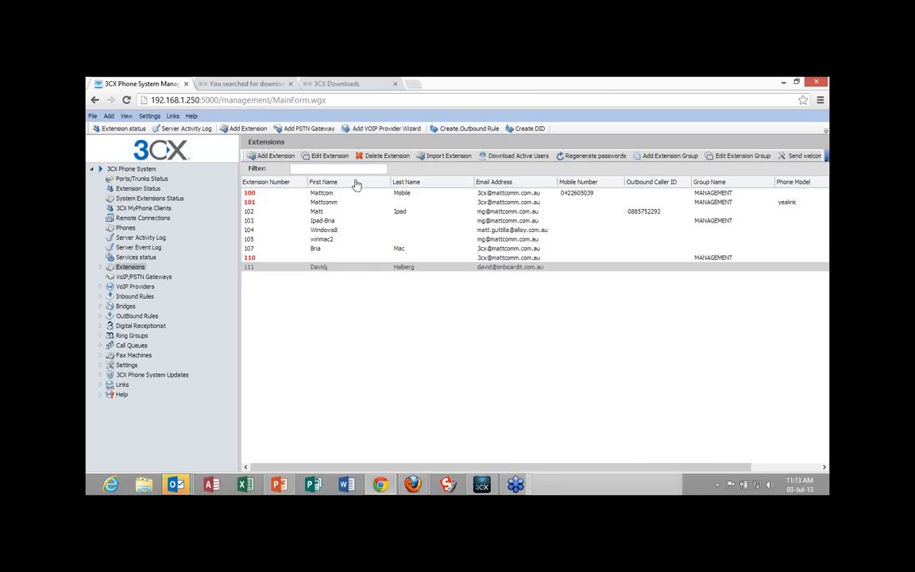
click(804, 158)
Switch to the Outlook inbox and open the message "Welcome to 3CX Phone System for Windows!" in its own window.
mouse_move(182, 485)
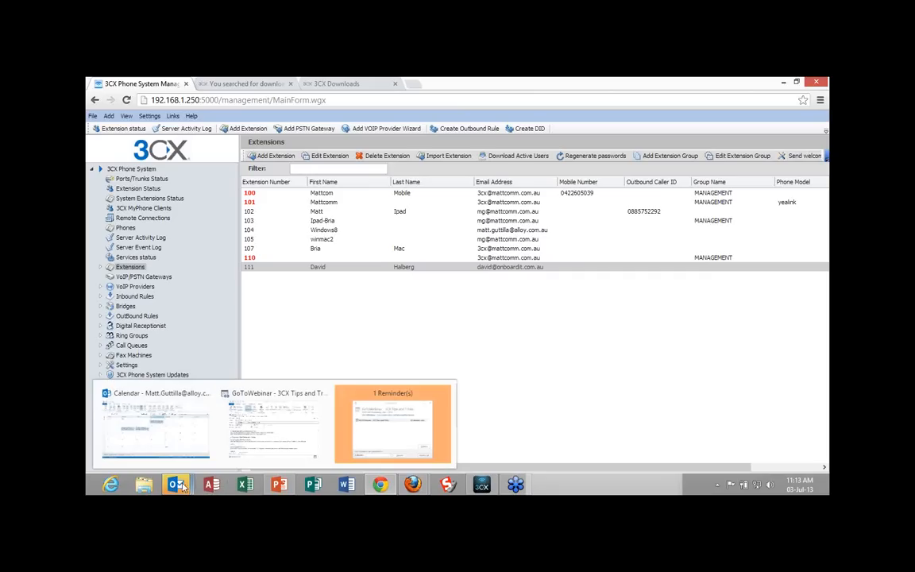
click(180, 440)
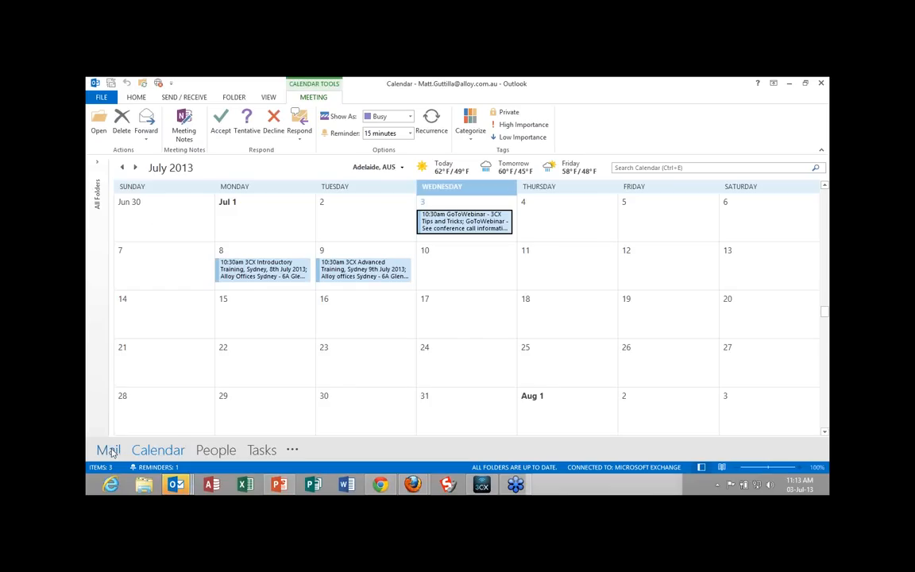
click(109, 451)
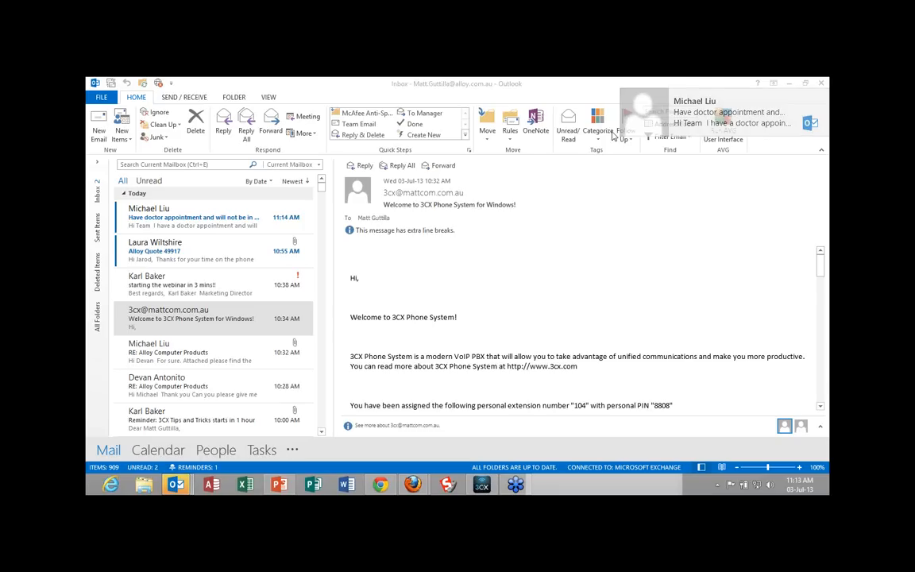
drag(612, 135, 328, 100)
Read through the welcome message's extension and voicemail details, MyPhone links, and the 3CXPhone provisioning links for in-office and remote use.
scroll(489, 334, down, 1)
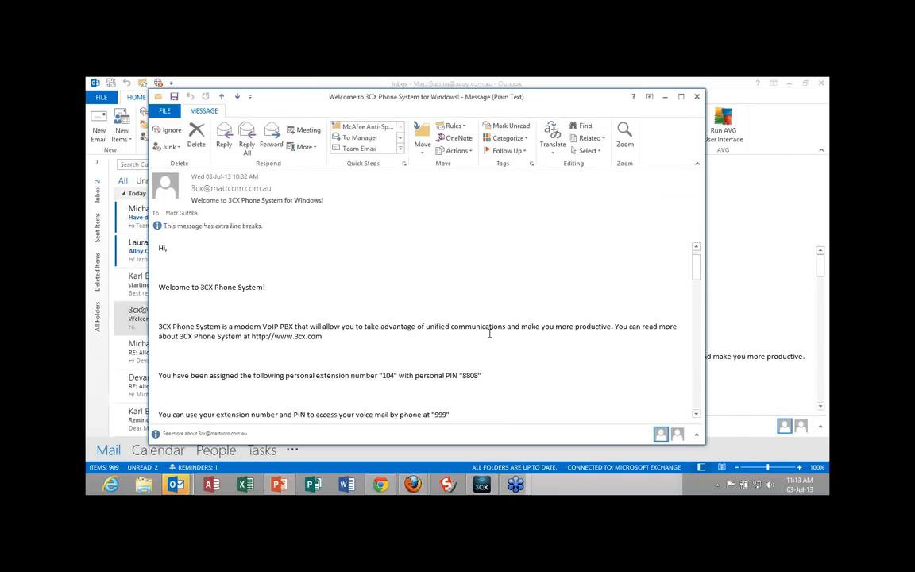
scroll(489, 333, down, 1)
scroll(489, 334, down, 1)
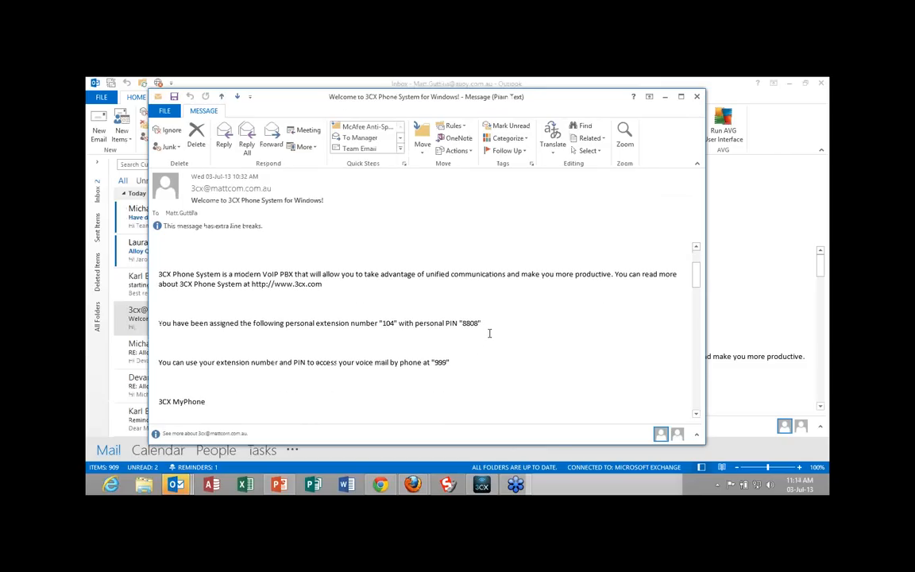
scroll(489, 333, down, 1)
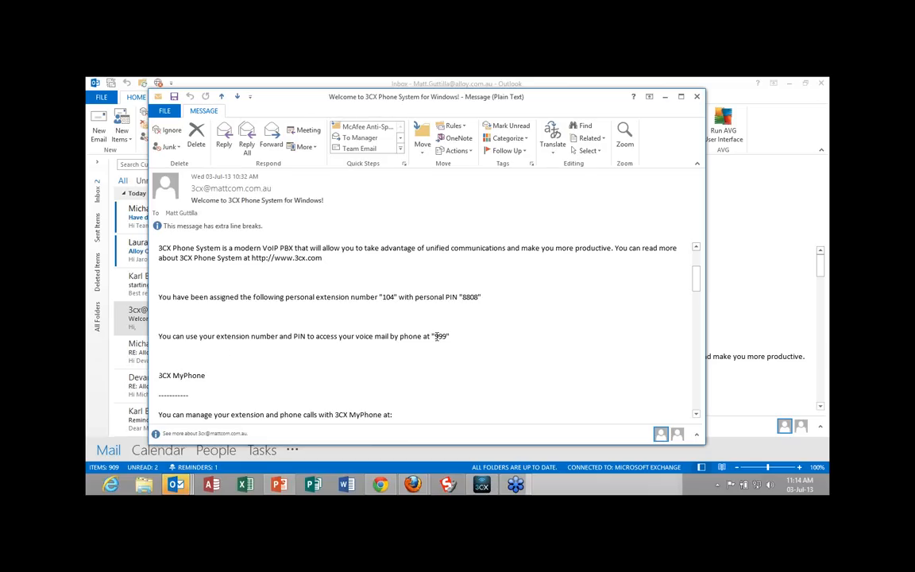
scroll(437, 336, down, 3)
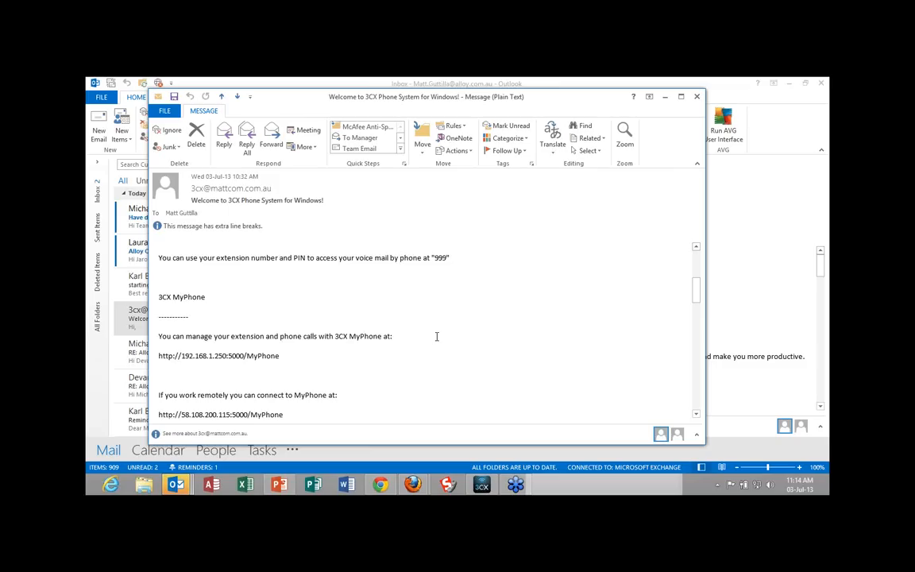
scroll(436, 336, down, 2)
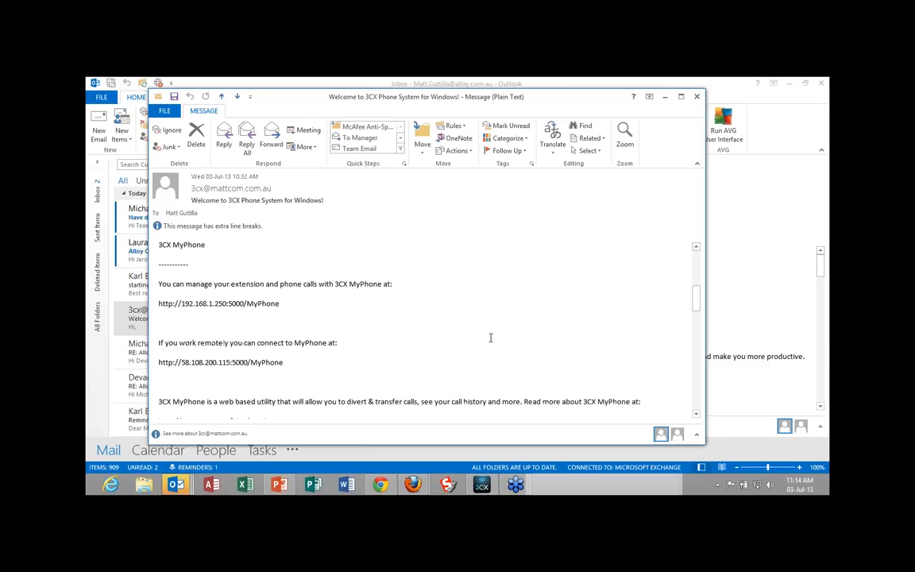
scroll(490, 337, down, 1)
scroll(490, 337, down, 1)
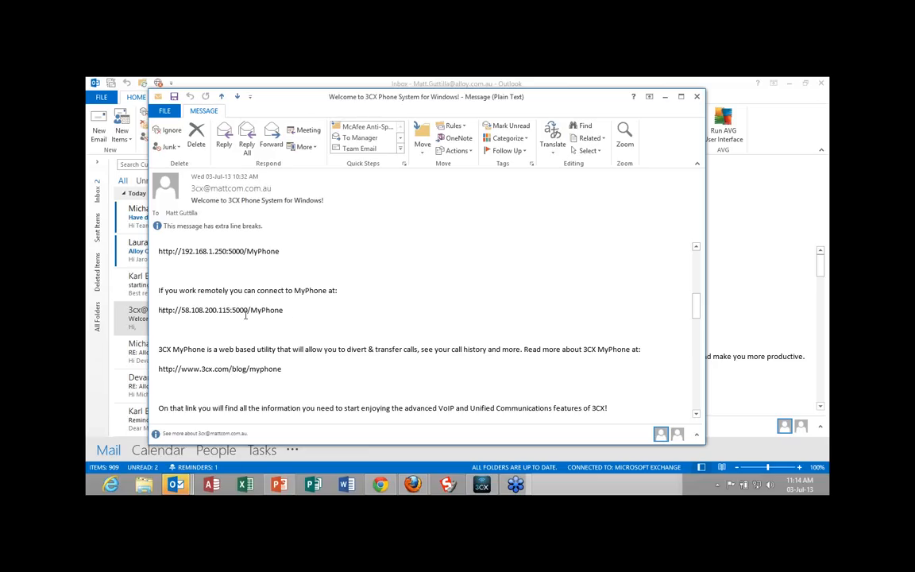
scroll(245, 316, down, 1)
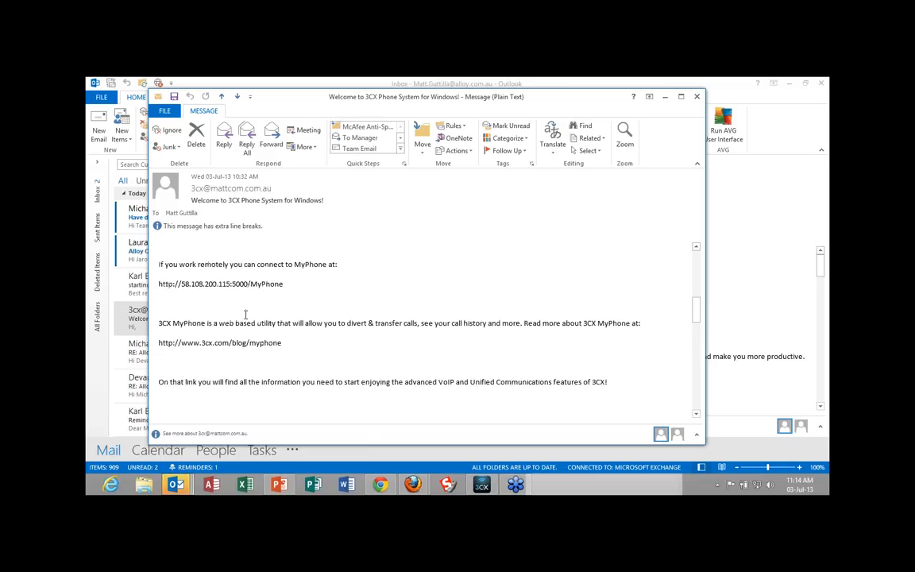
scroll(245, 316, down, 3)
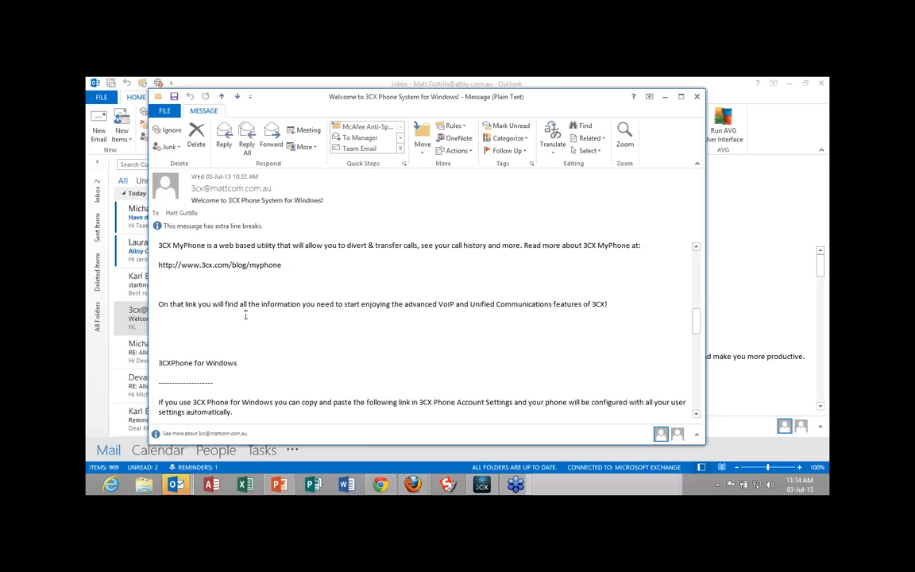
scroll(245, 315, down, 2)
scroll(246, 315, down, 6)
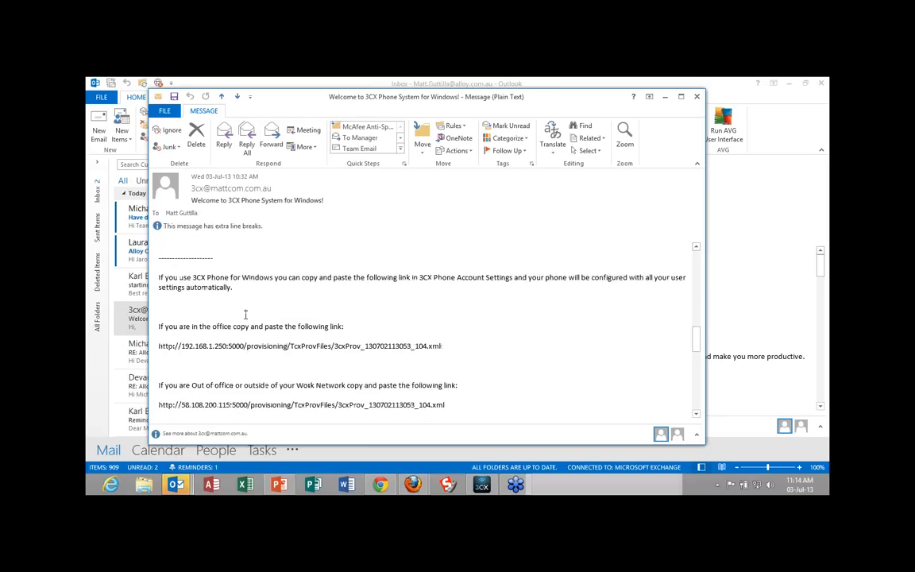
scroll(245, 315, up, 1)
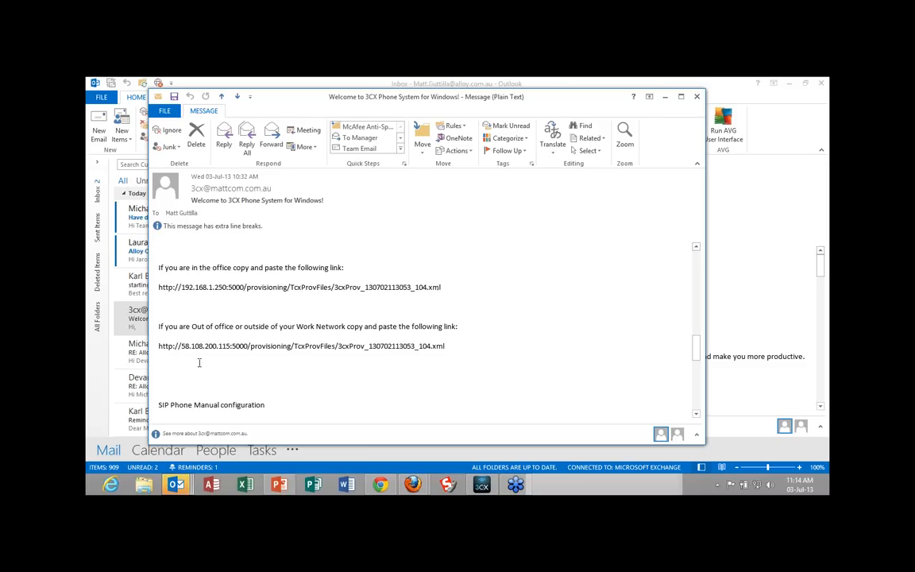
scroll(198, 362, down, 2)
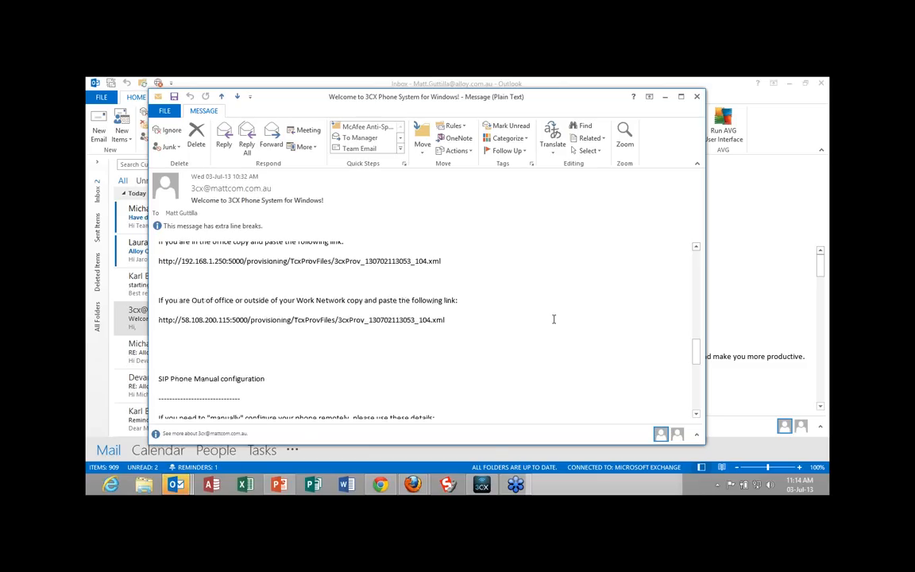
Switch to 3CXPhone, place it beside the provisioning links, and open its list of SIP accounts.
mouse_move(481, 488)
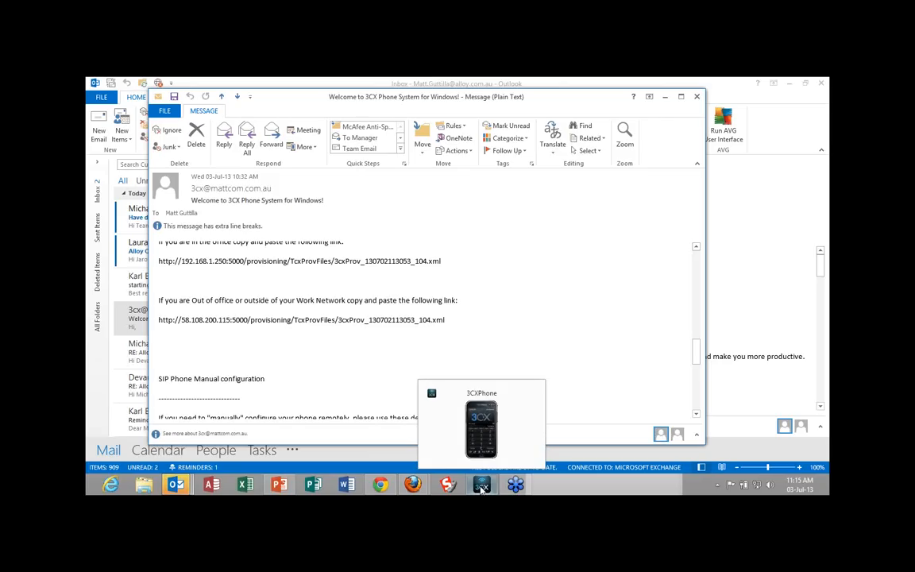
click(483, 488)
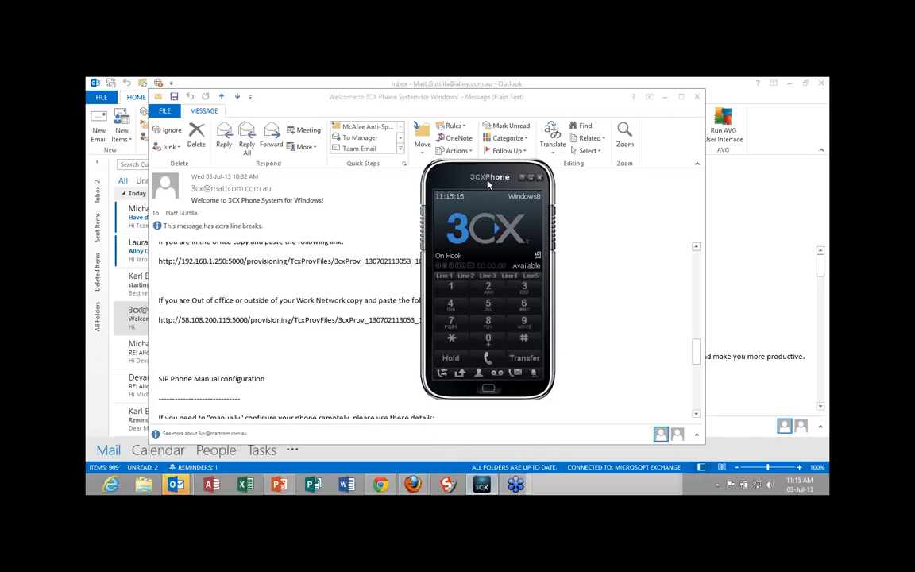
drag(503, 169, 570, 110)
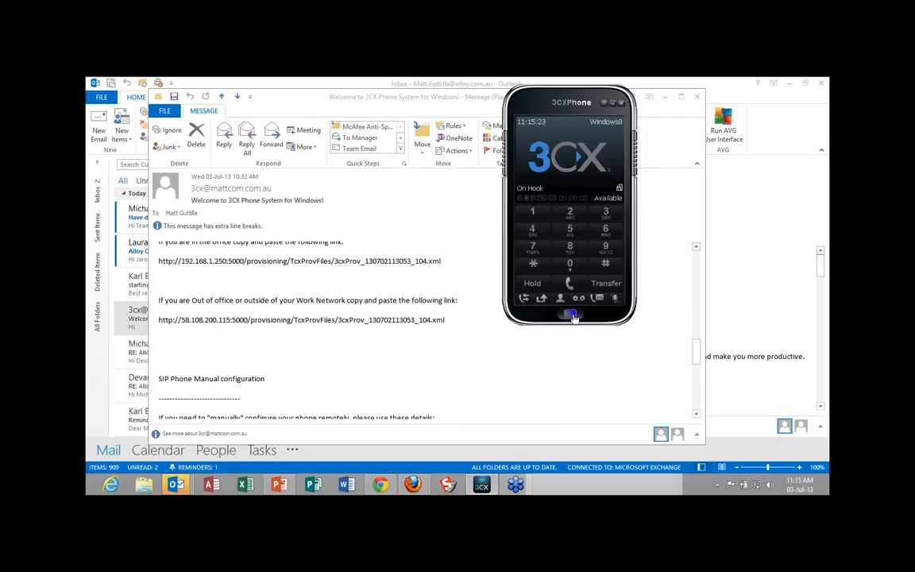
click(574, 314)
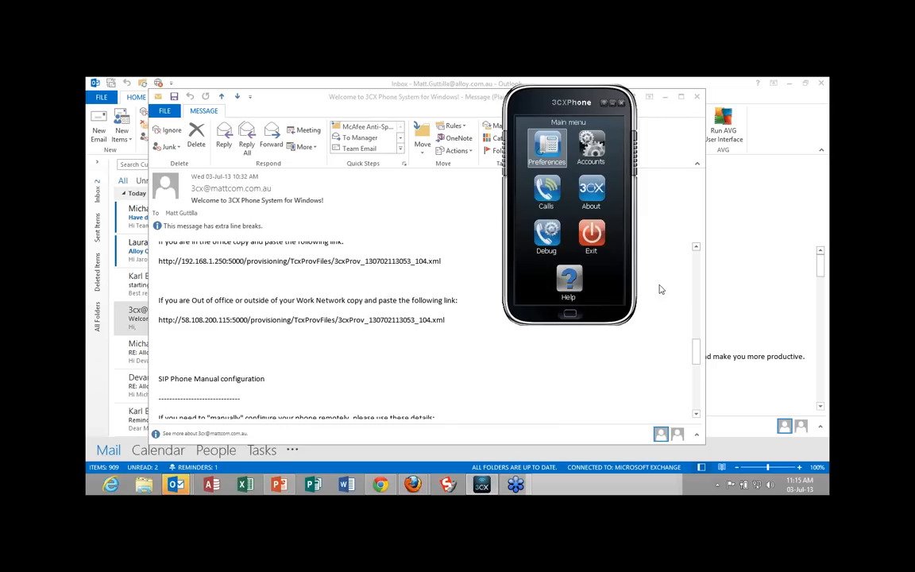
click(597, 144)
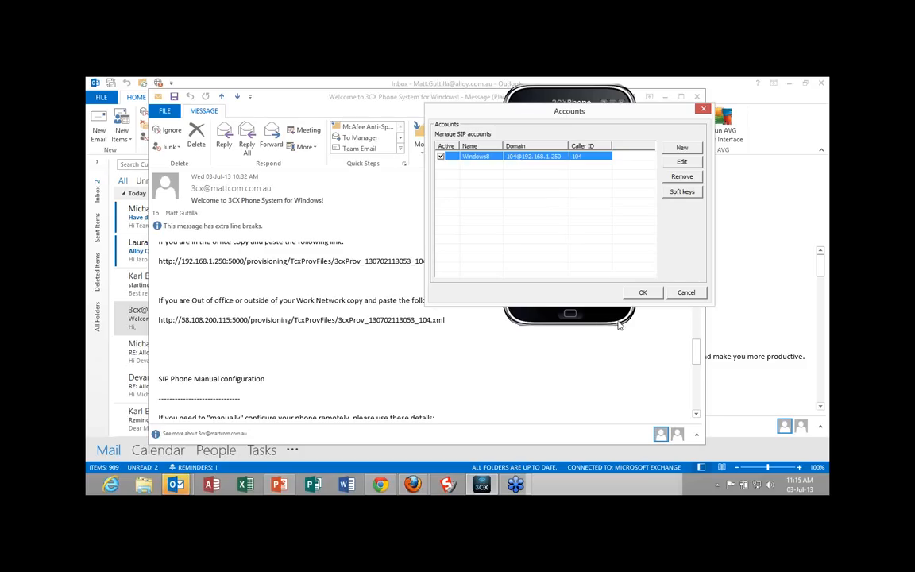
Review the Windows8 SIP account's credentials, PBX location, tunnel and provisioning URL settings in 3CXPhone, and dismiss the softphone window.
click(682, 163)
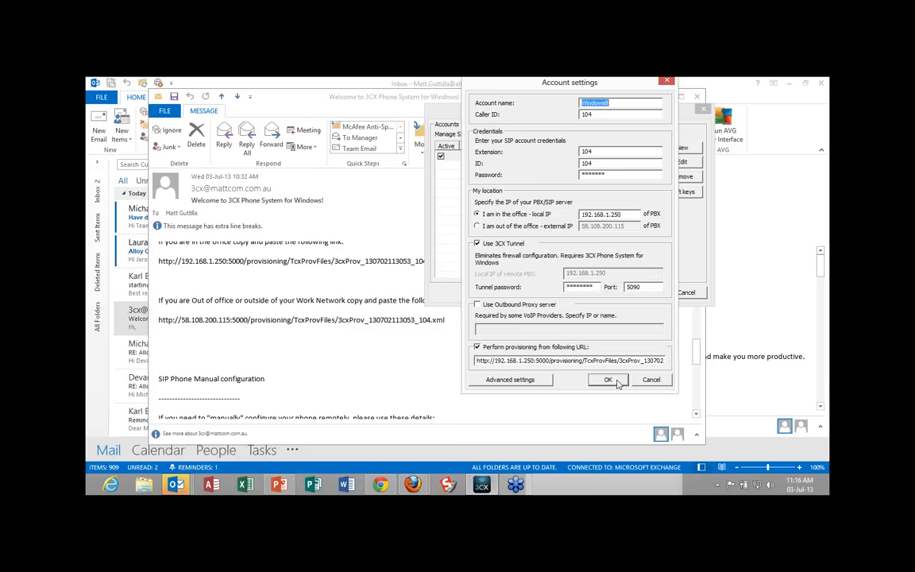
click(617, 382)
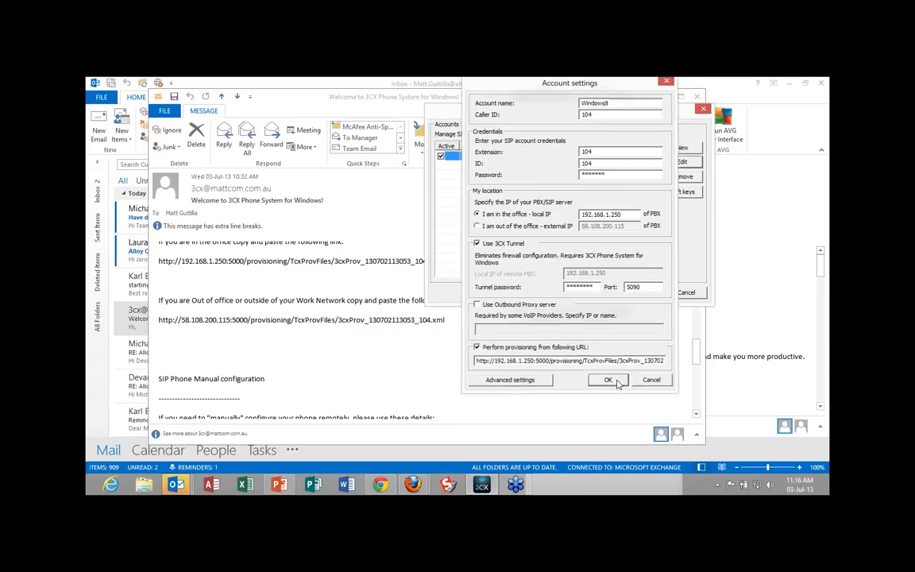
click(702, 110)
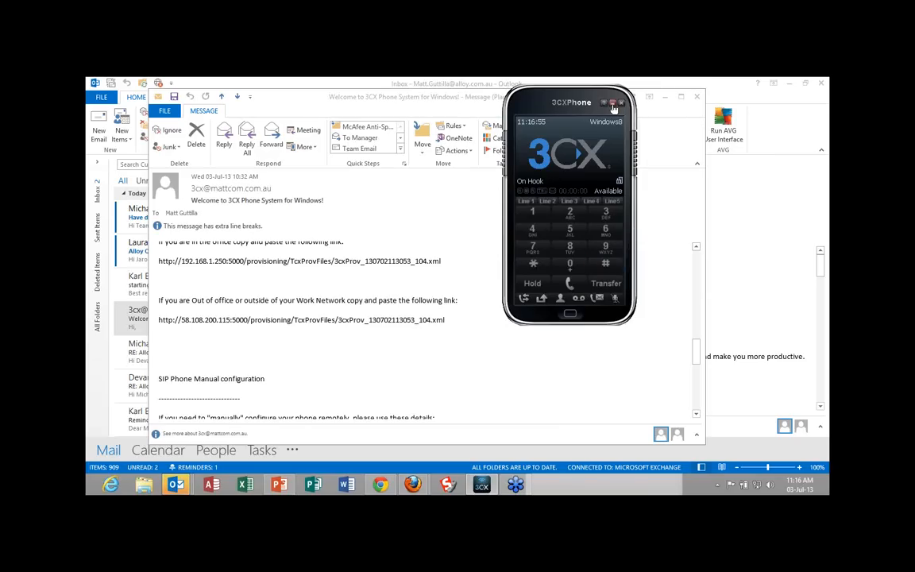
click(621, 102)
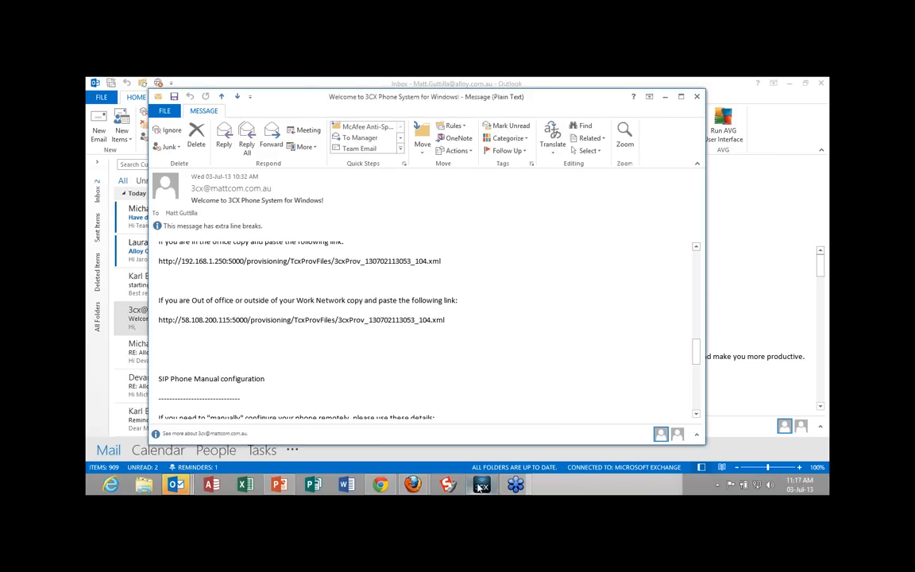
Reopen 3CXPhone, check the Windows8 account's provisioning settings once more, and accept the account dialogs.
click(570, 313)
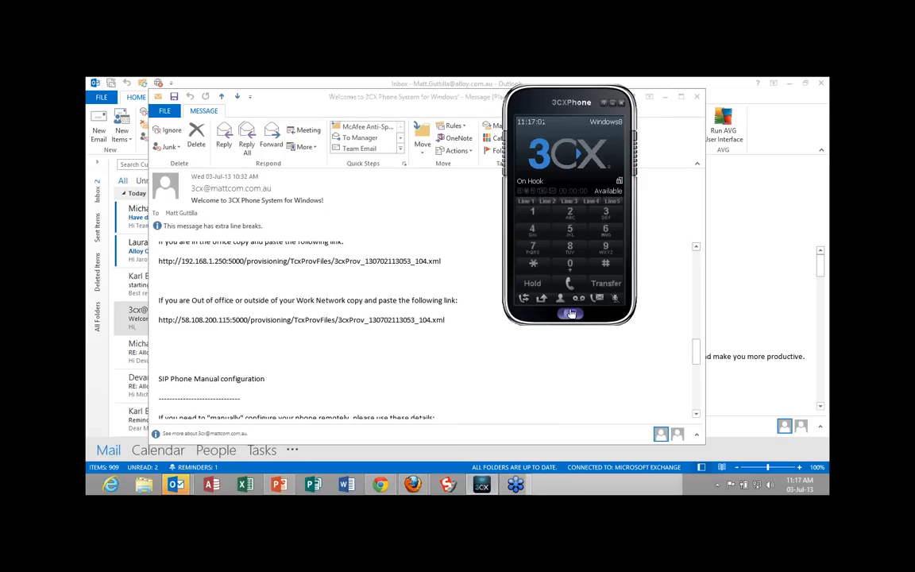
click(596, 145)
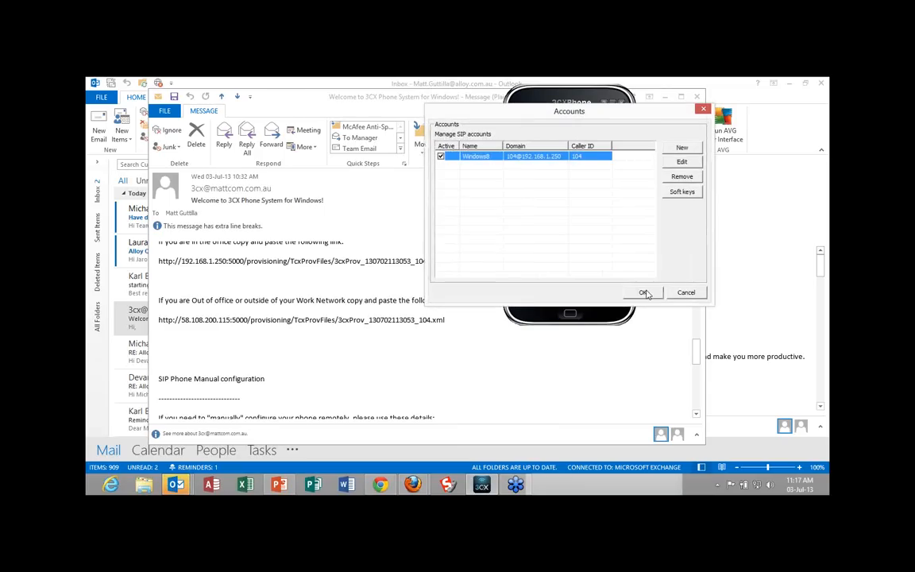
click(681, 162)
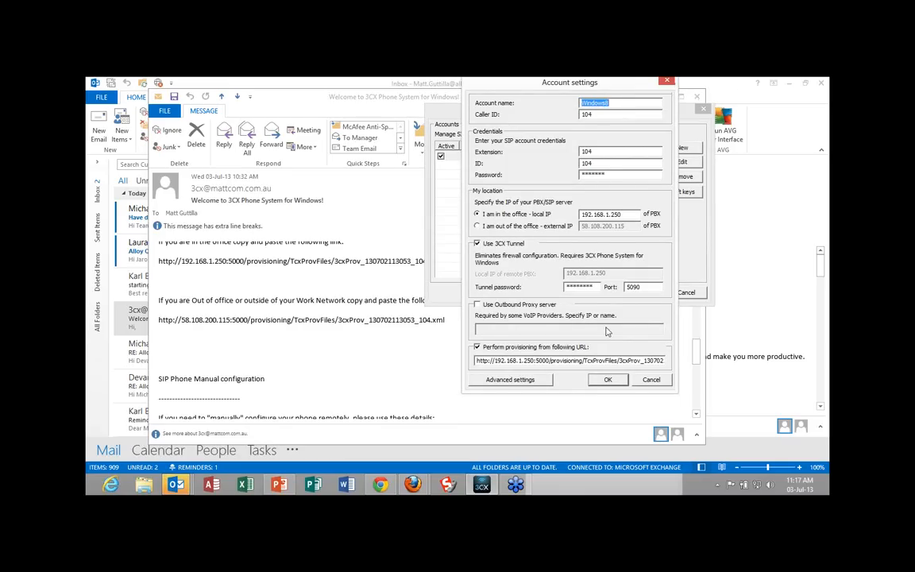
click(608, 384)
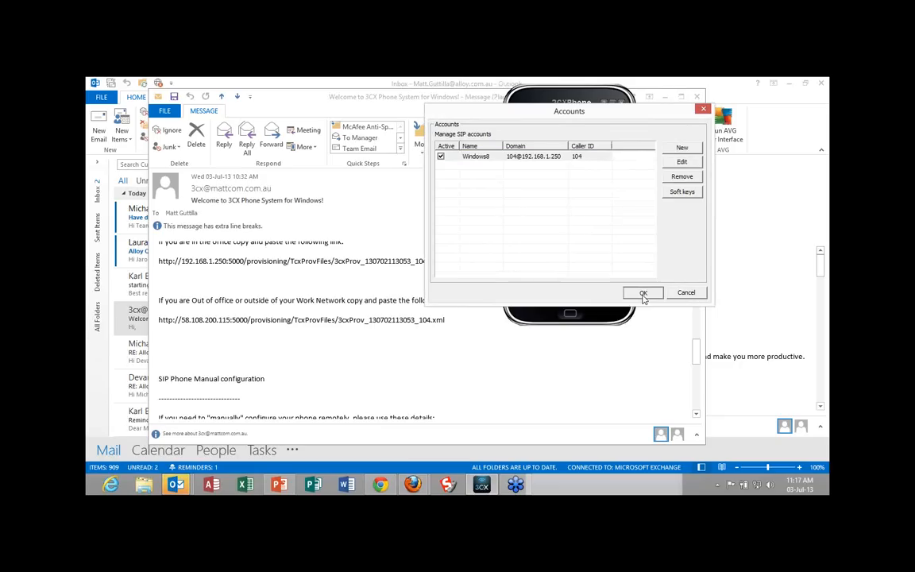
click(644, 294)
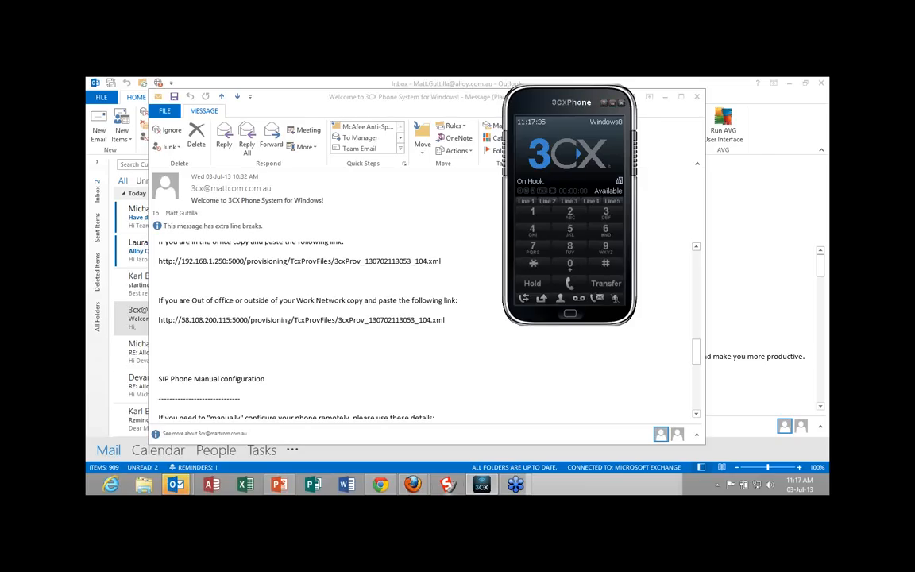
Switch to the 3CX Management Console in Chrome, open extension 111 from the extension status list, and apply its general settings.
mouse_move(381, 489)
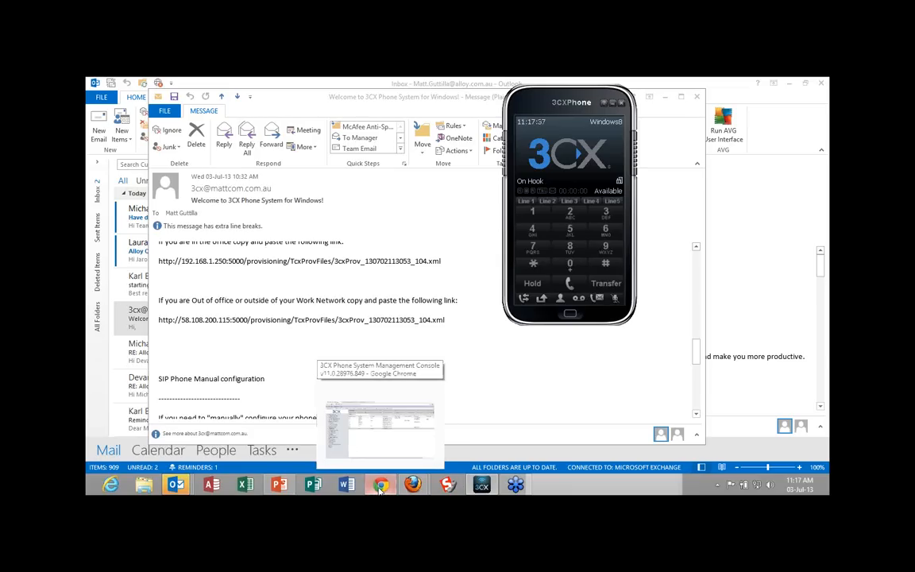
click(380, 489)
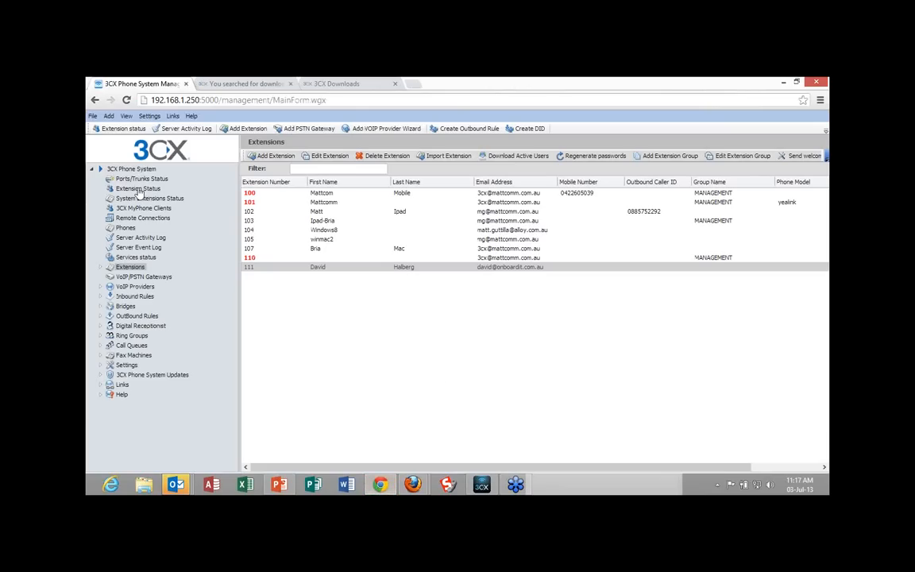
click(138, 189)
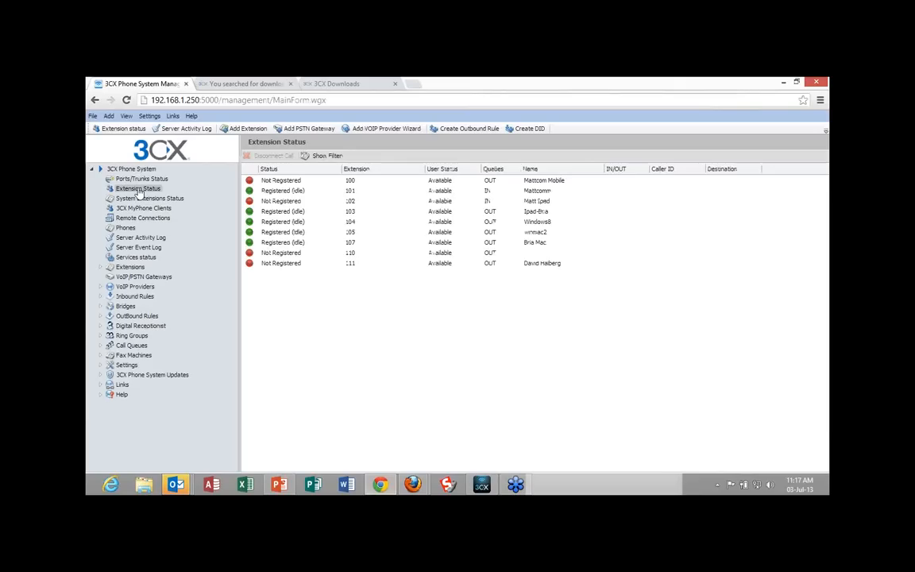
click(287, 265)
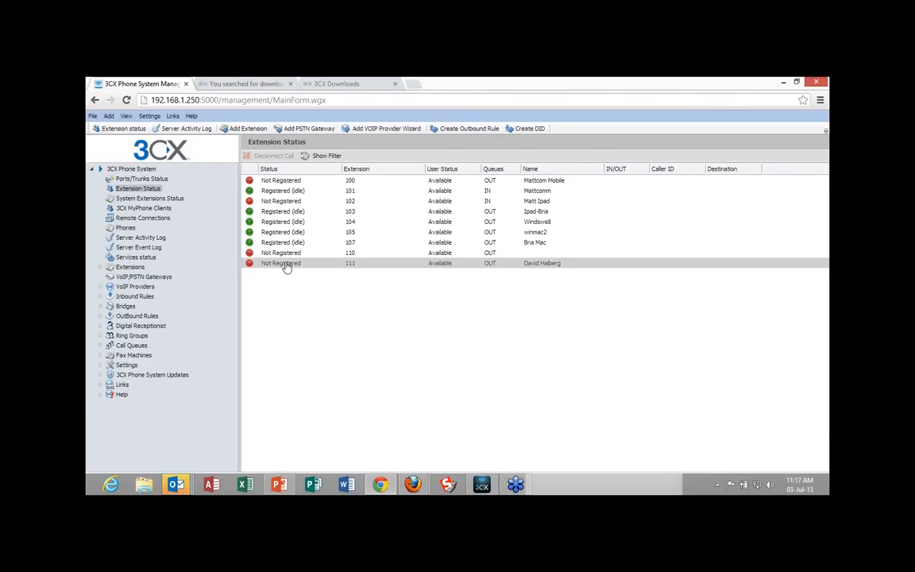
double_click(287, 265)
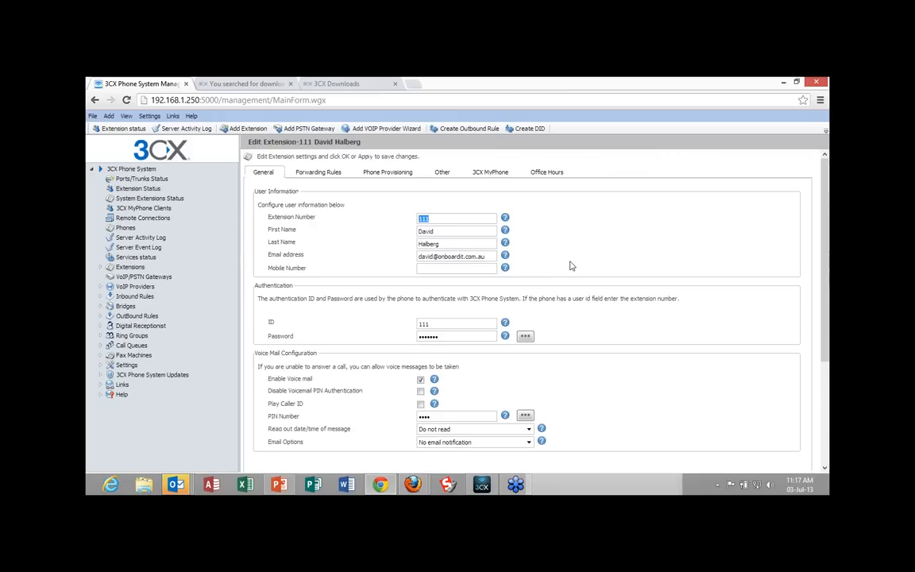
scroll(570, 265, down, 5)
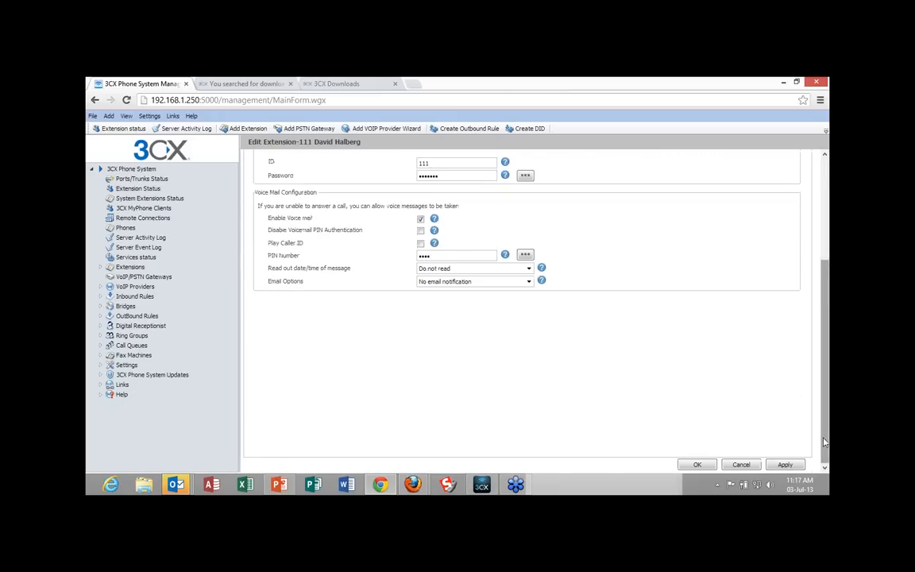
click(784, 466)
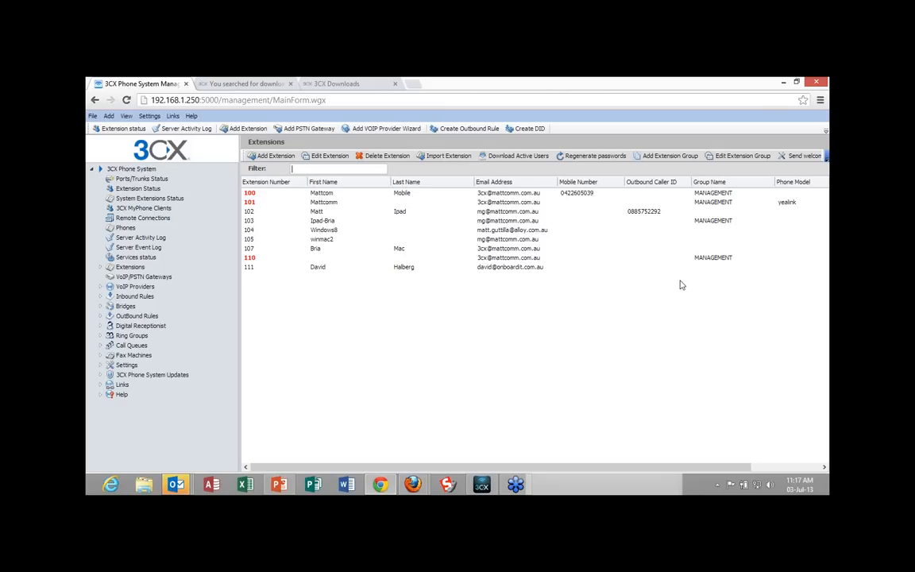
Check extension 111's registration status, review its phone provisioning and BLF settings, and save the extension.
click(139, 189)
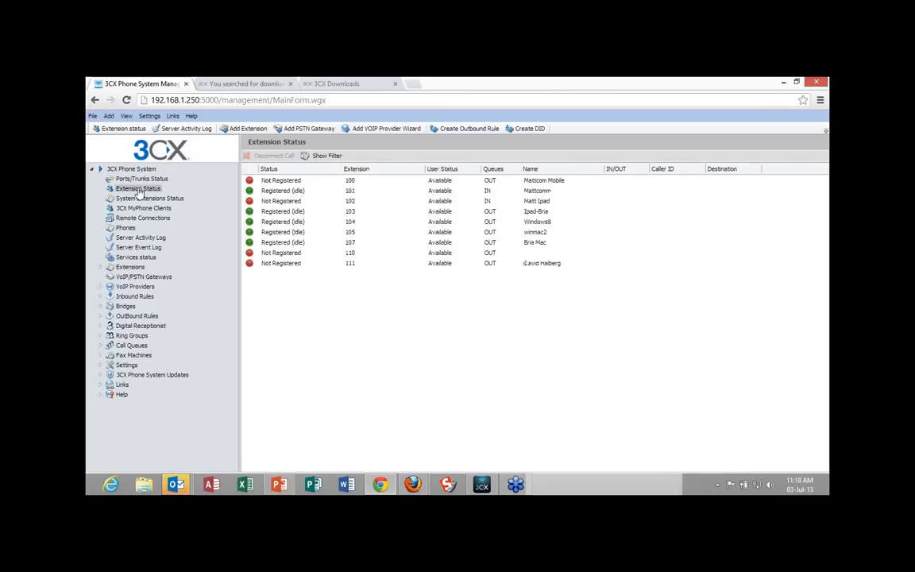
click(282, 268)
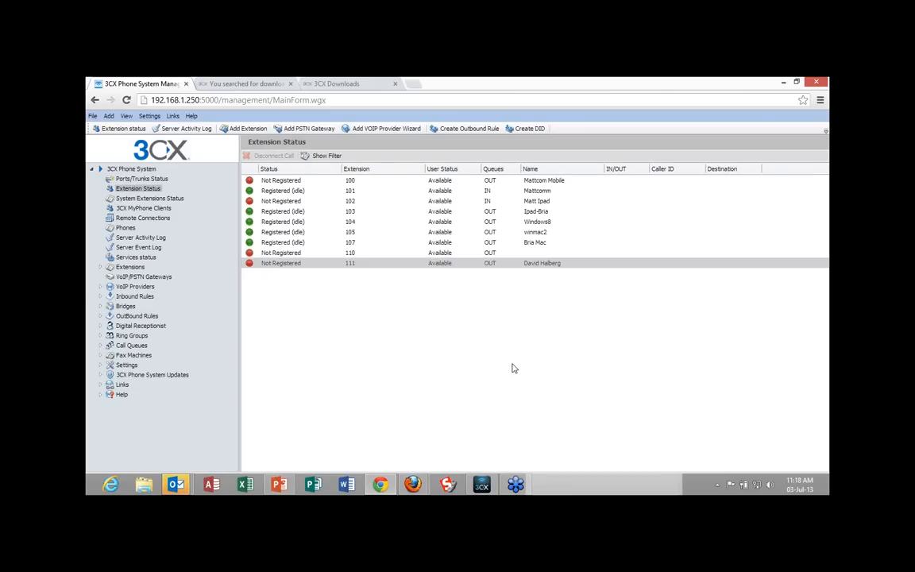
double_click(292, 265)
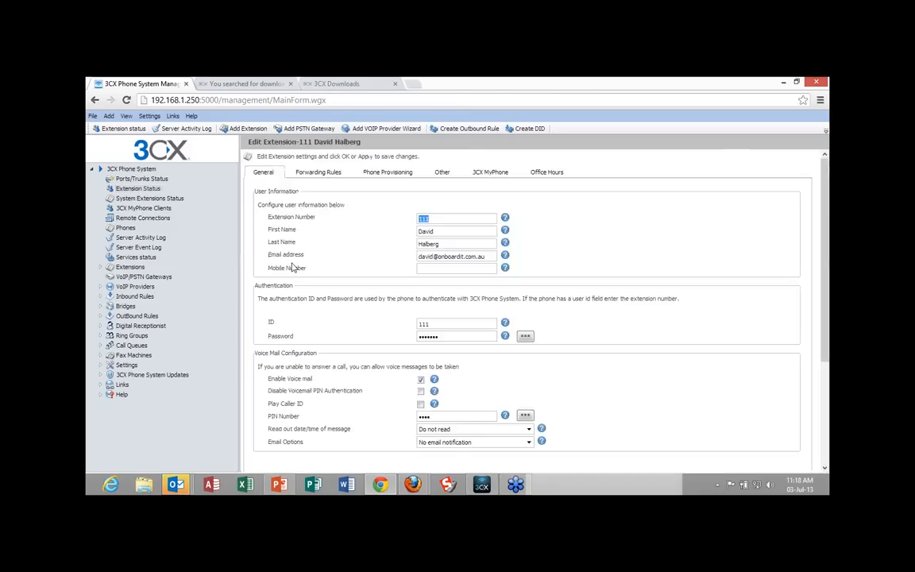
click(387, 174)
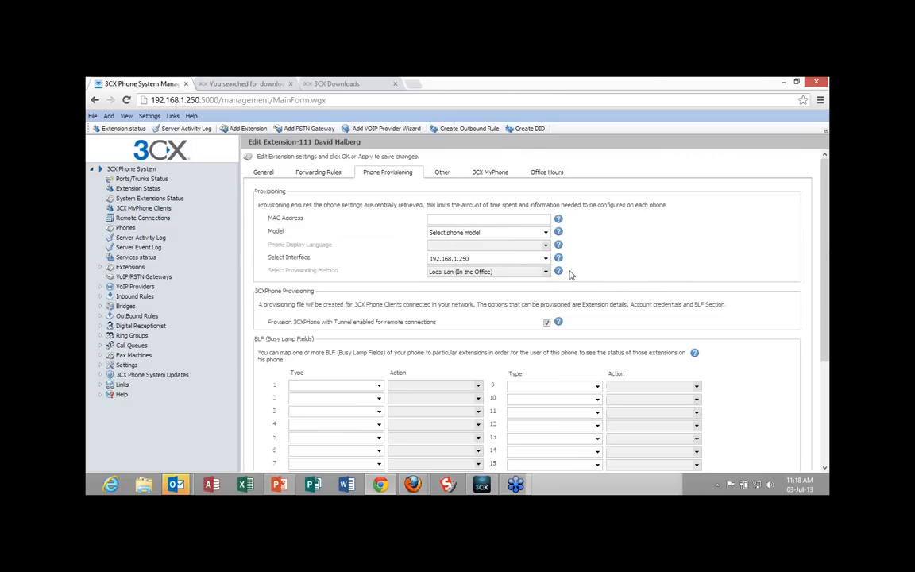
scroll(731, 418, down, 1)
scroll(744, 414, down, 3)
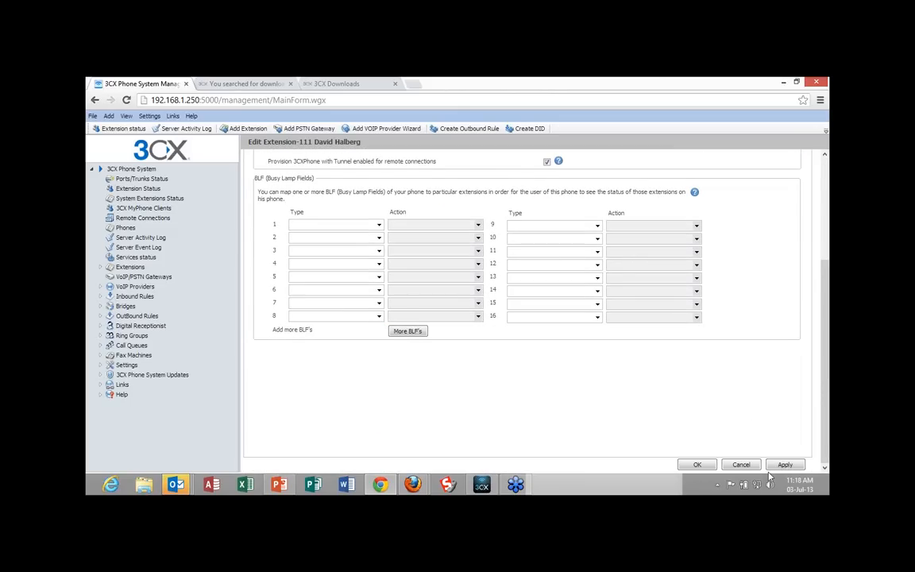
click(700, 465)
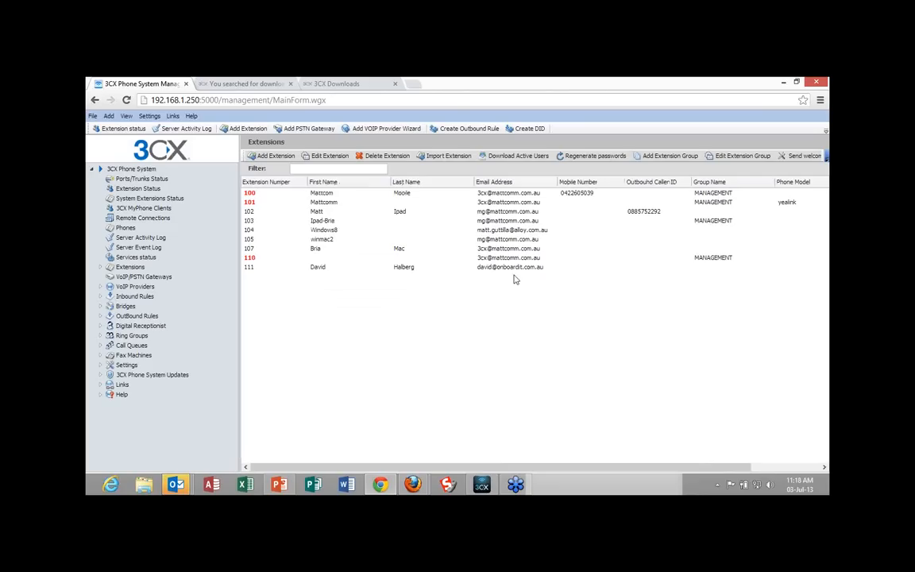
Examine extension 111's other options, including access rights, external calls and use outside the LAN, and return to the extensions list.
double_click(514, 270)
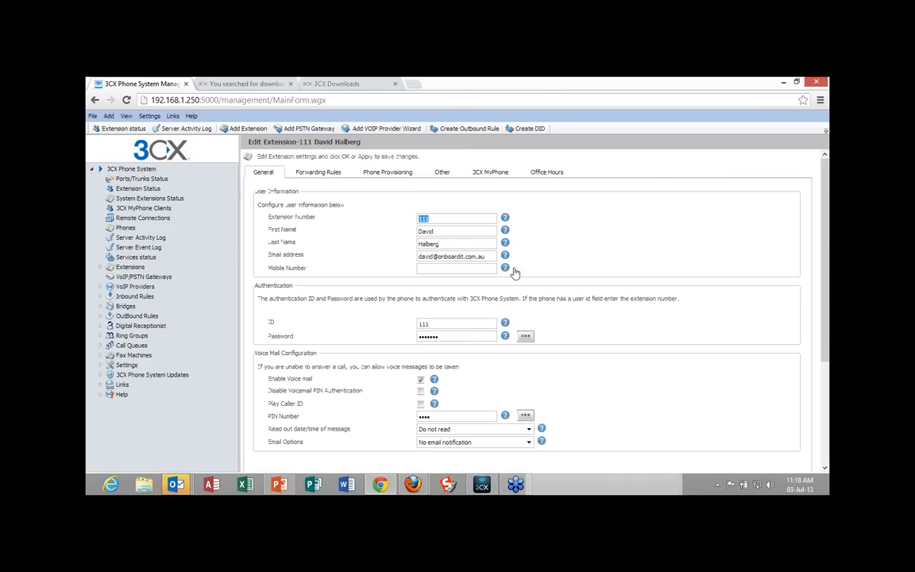
click(445, 176)
scroll(704, 347, down, 4)
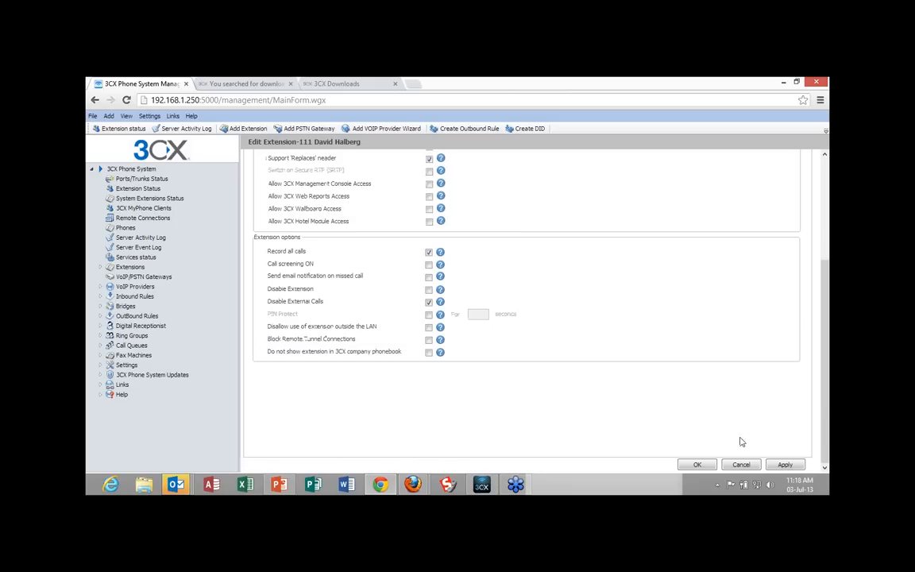
click(787, 466)
click(734, 466)
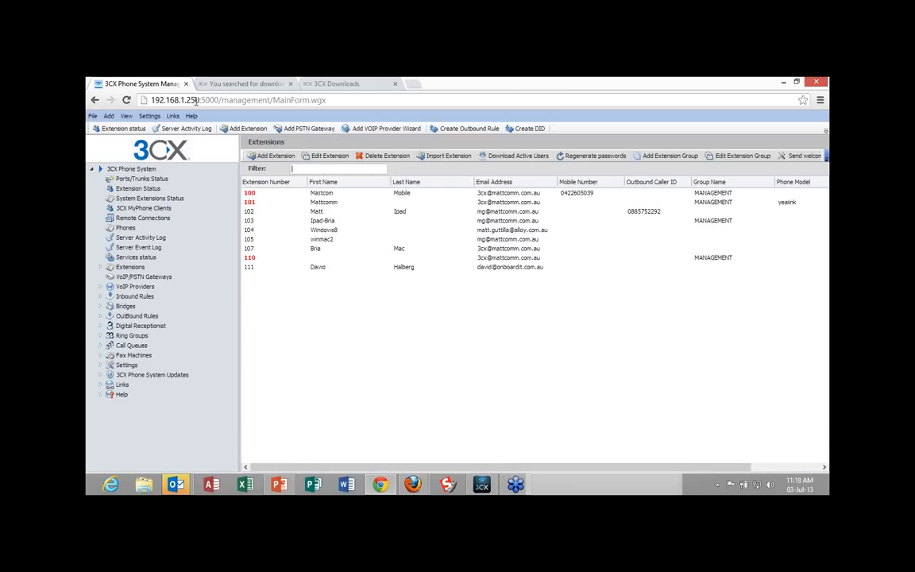
Launch the web interface of extension 101's Yealink phone from the phones list and log in as admin with the account password.
click(127, 228)
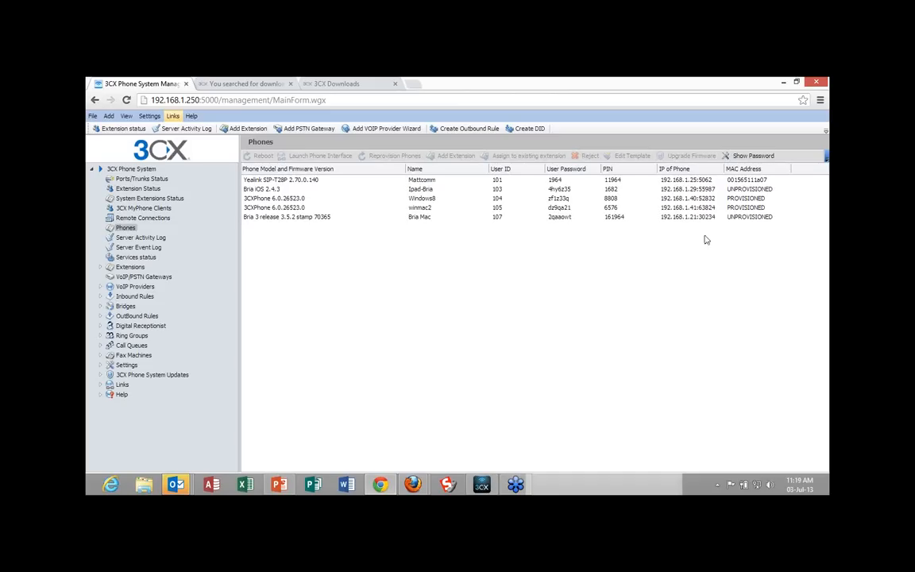
click(283, 183)
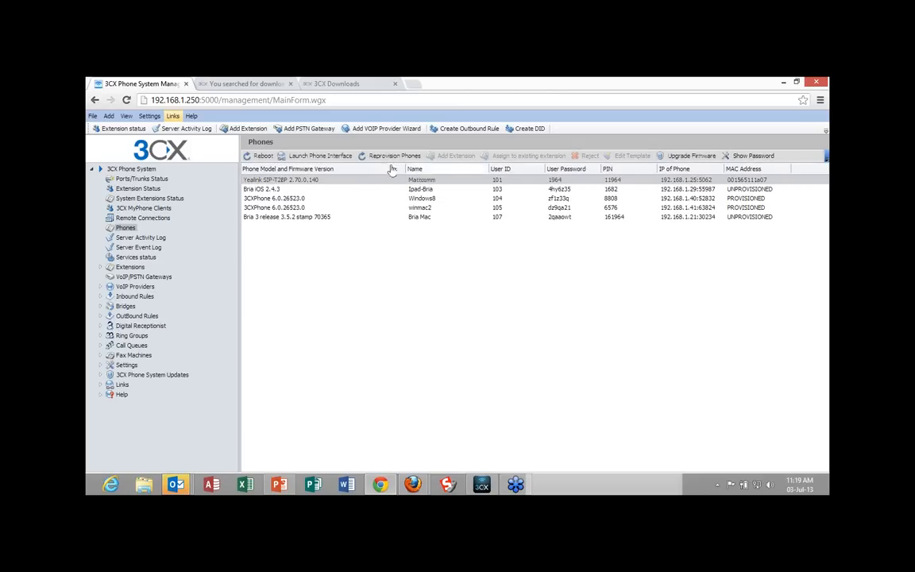
click(331, 159)
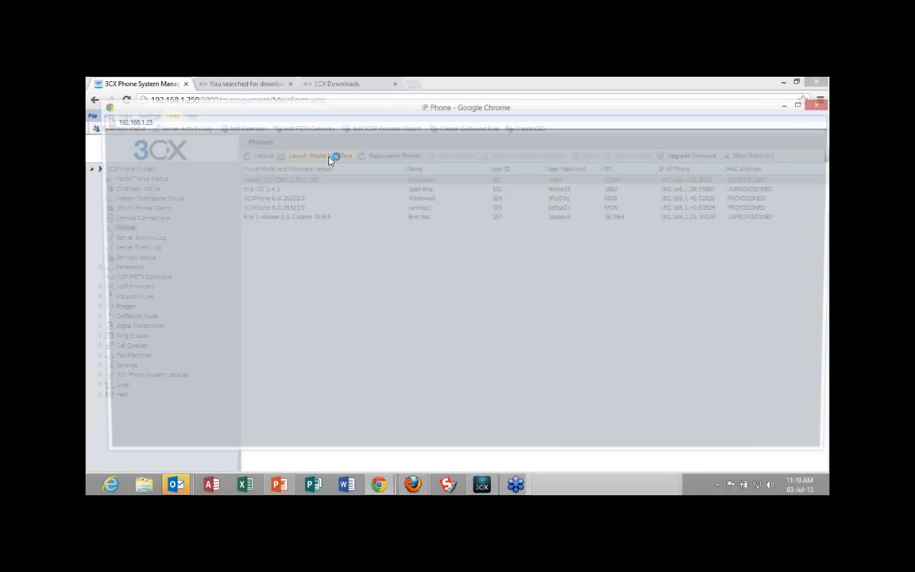
key(Tab)
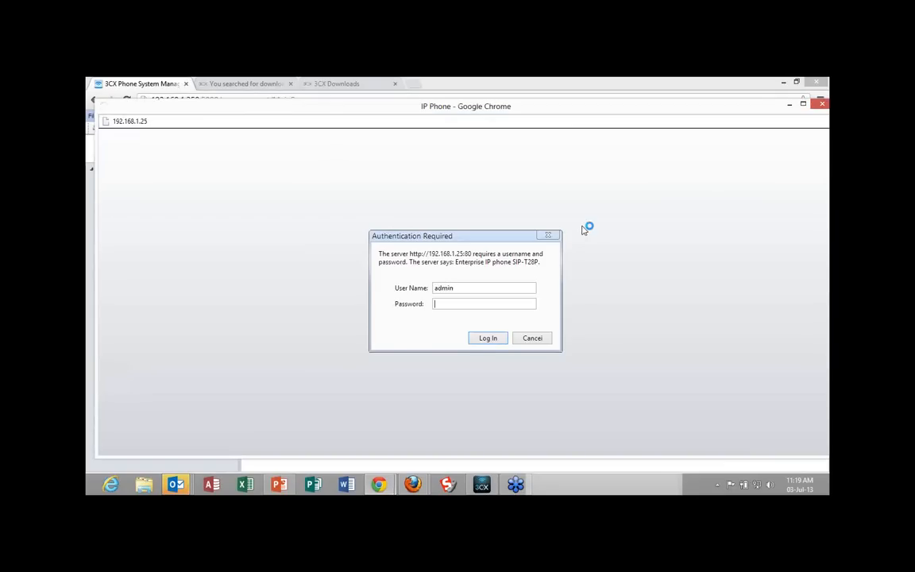
key(Return)
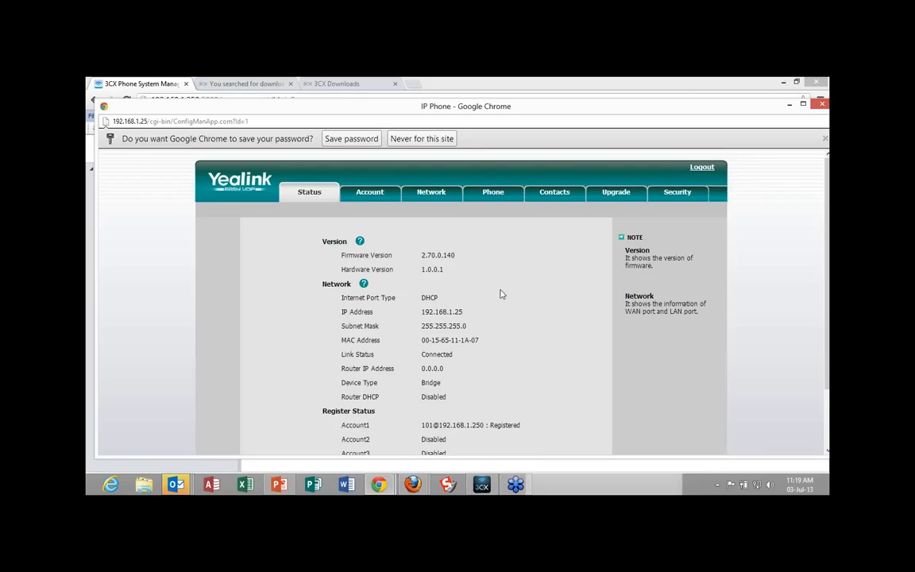
Review the Yealink phone's version, network and registration status, and its advanced upgrade settings for the provisioning server and auto provisioning.
scroll(499, 294, down, 2)
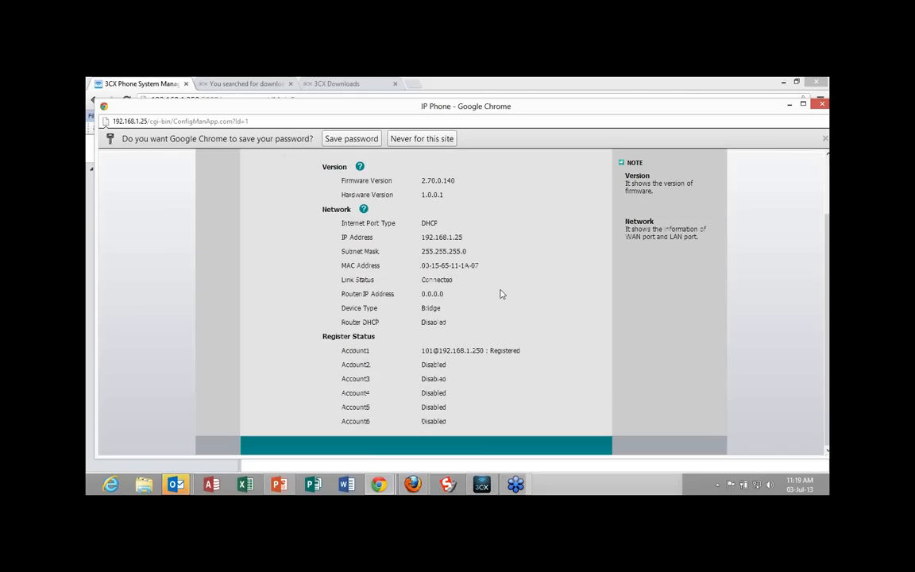
scroll(499, 294, up, 2)
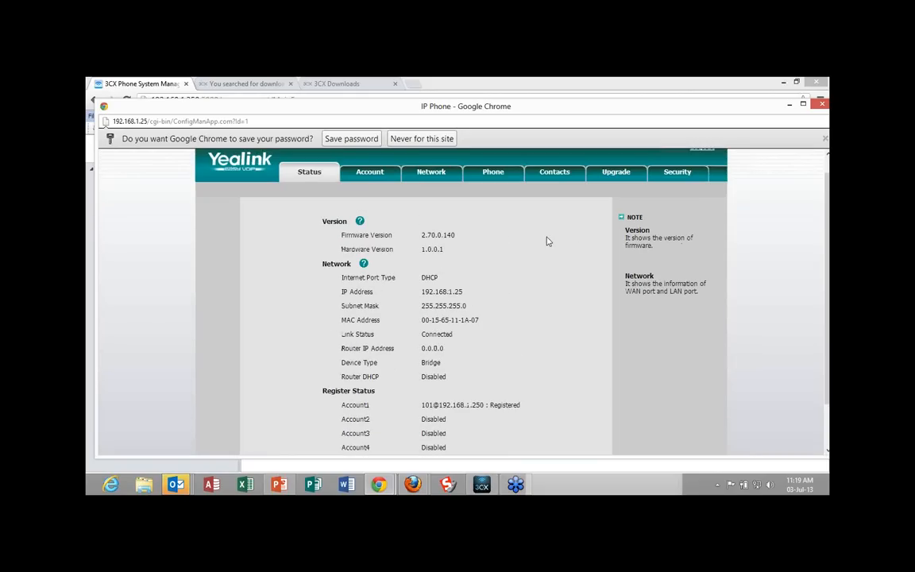
click(624, 175)
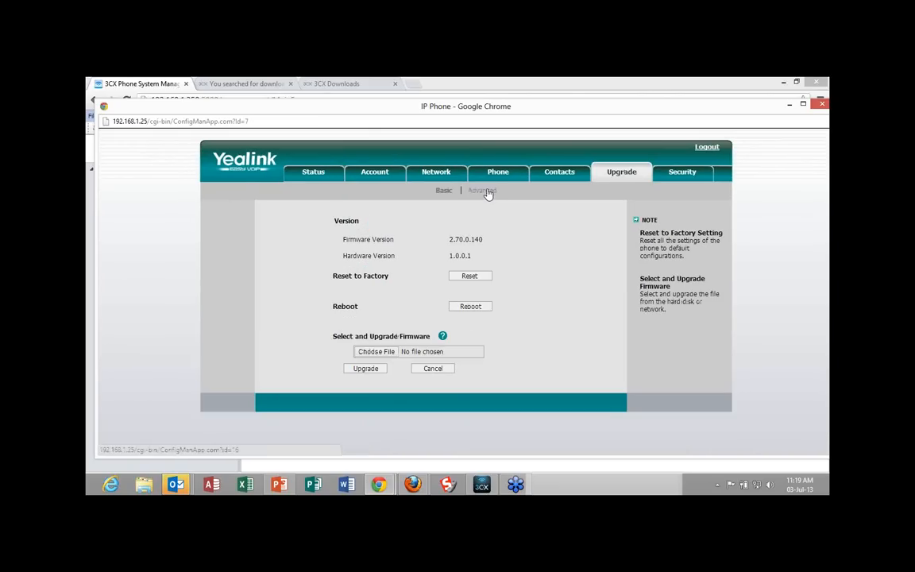
click(487, 193)
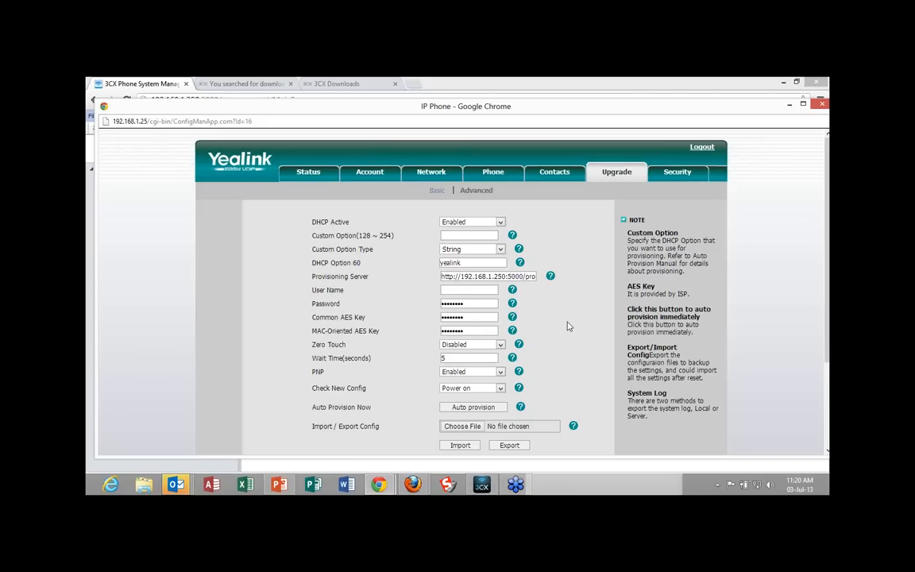
scroll(568, 325, down, 1)
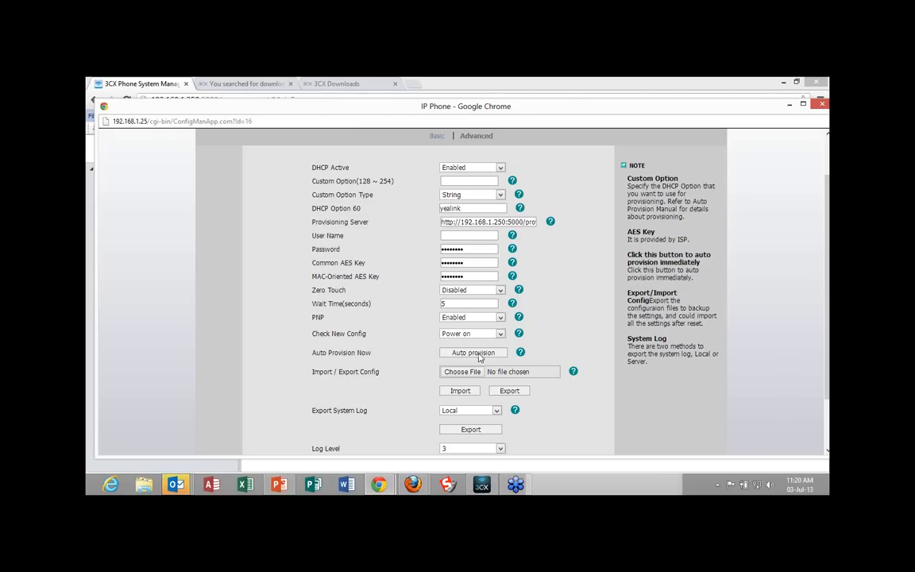
Close the Yealink phone's web interface, then switch to 3CXPhone and expand its video panel.
click(822, 106)
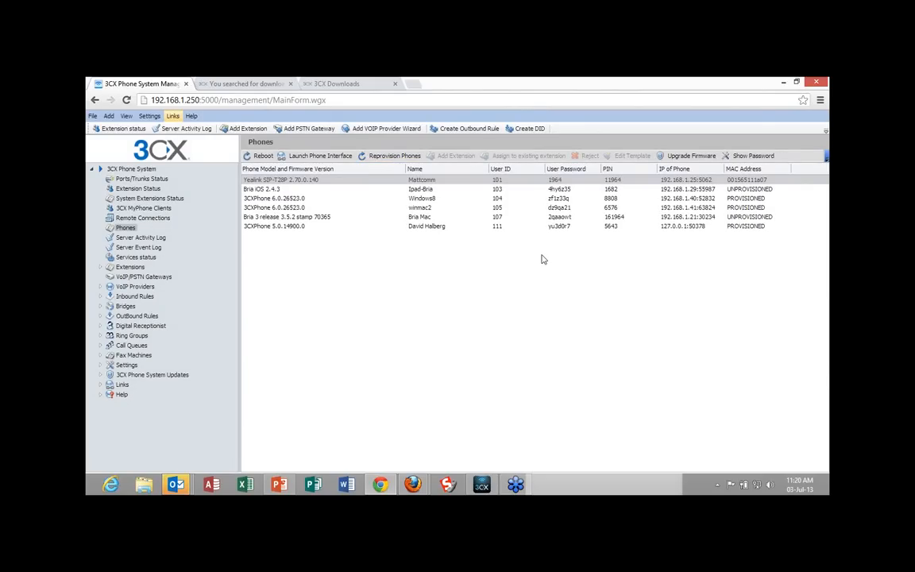
click(435, 229)
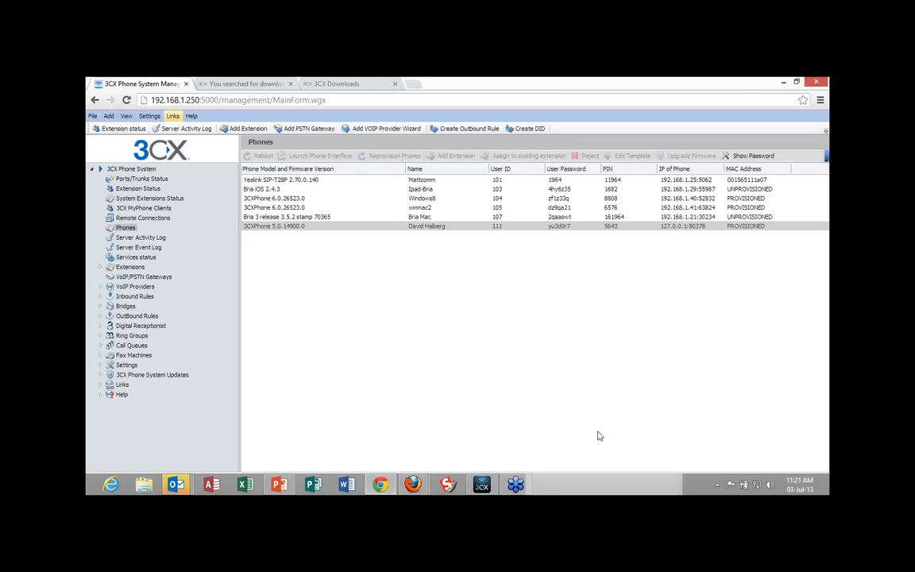
mouse_move(482, 485)
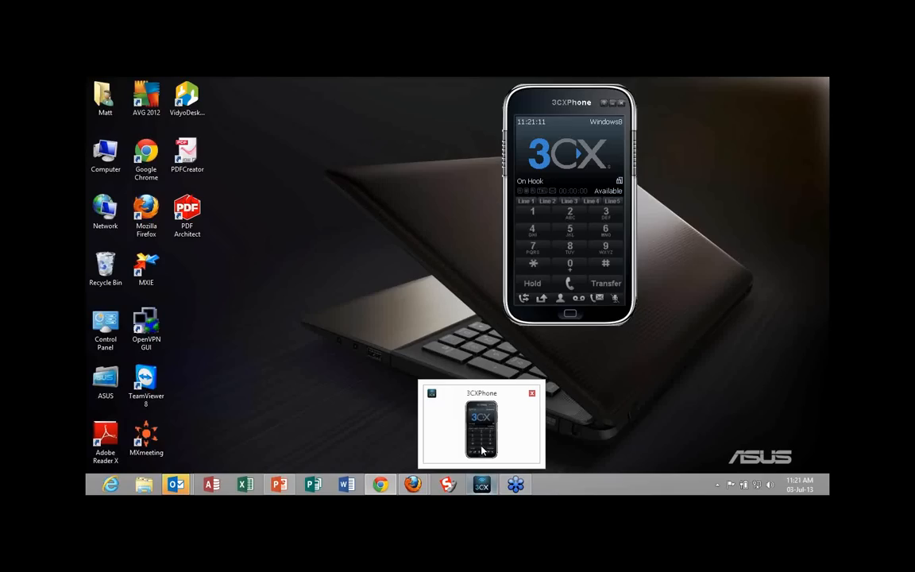
click(482, 450)
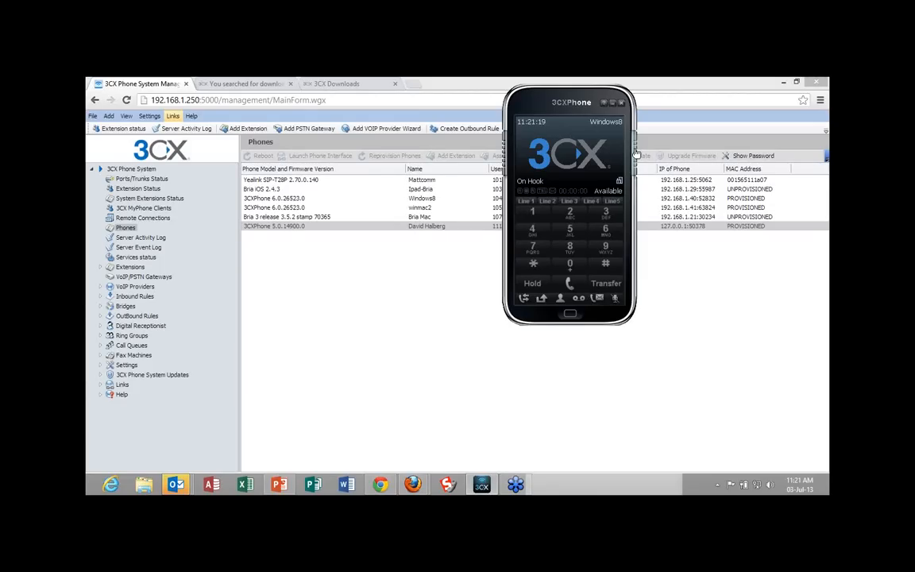
click(636, 151)
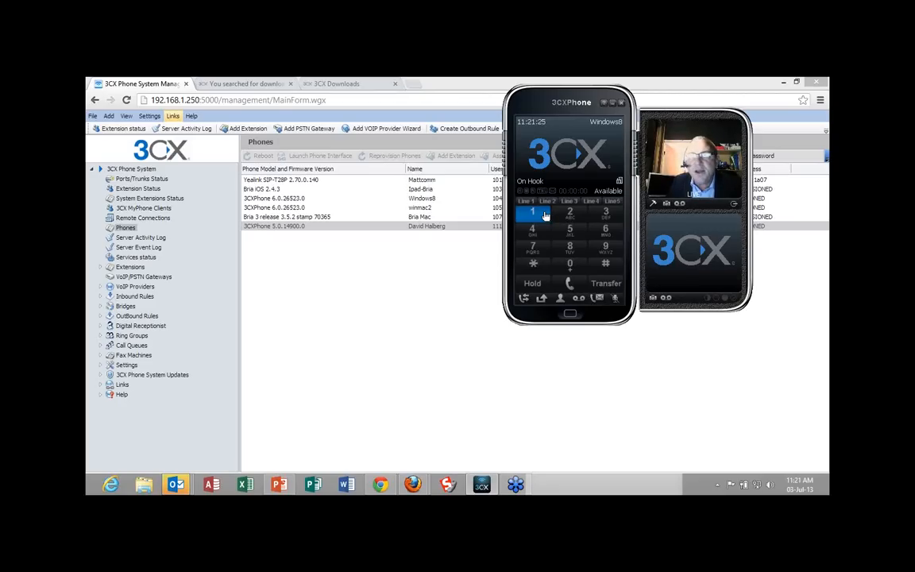
Place a video call to extension 111 from 3CXPhone, then hang up and minimize the softphone.
click(546, 216)
click(546, 216)
click(546, 215)
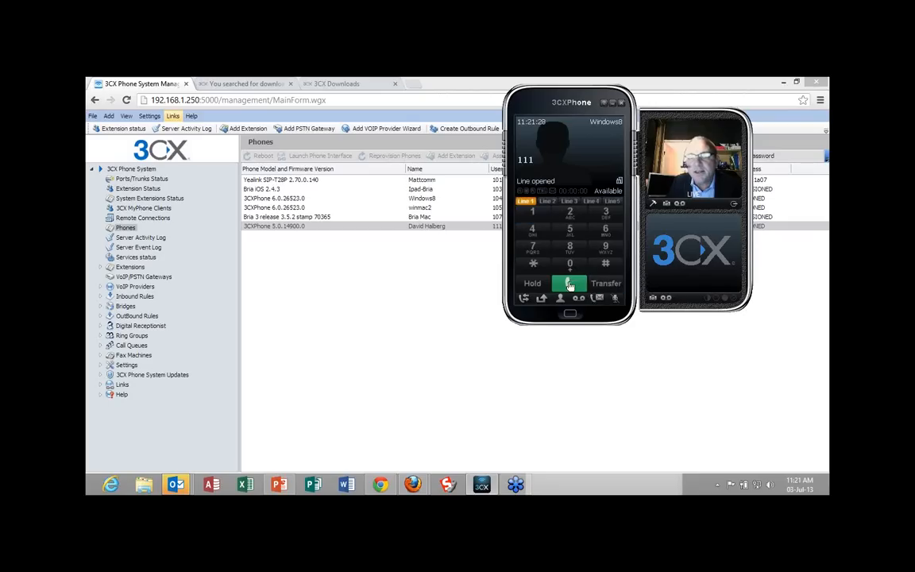
click(570, 284)
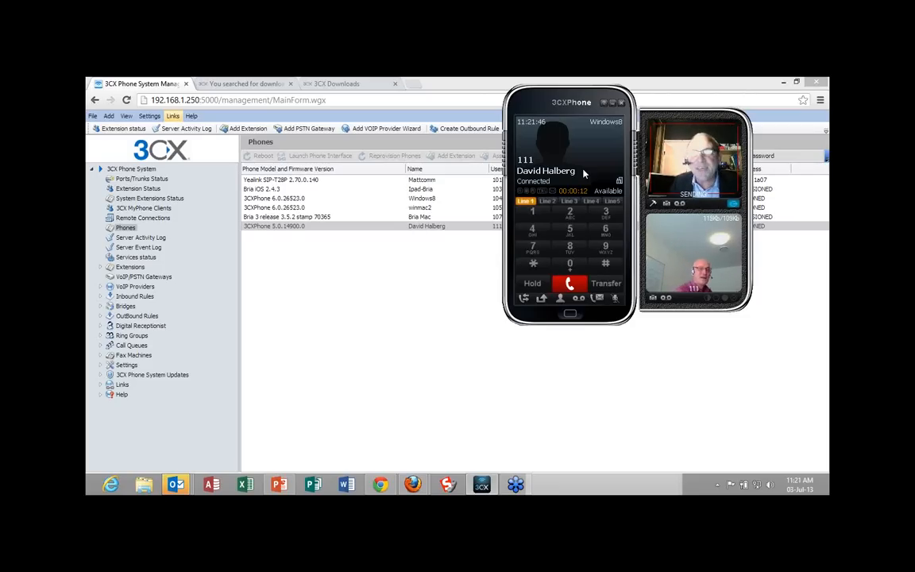
click(571, 285)
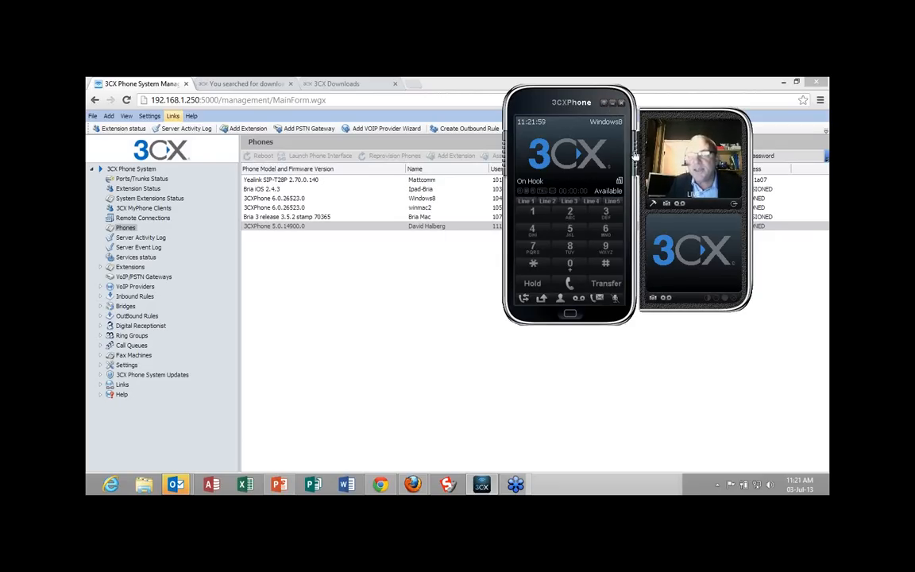
click(613, 103)
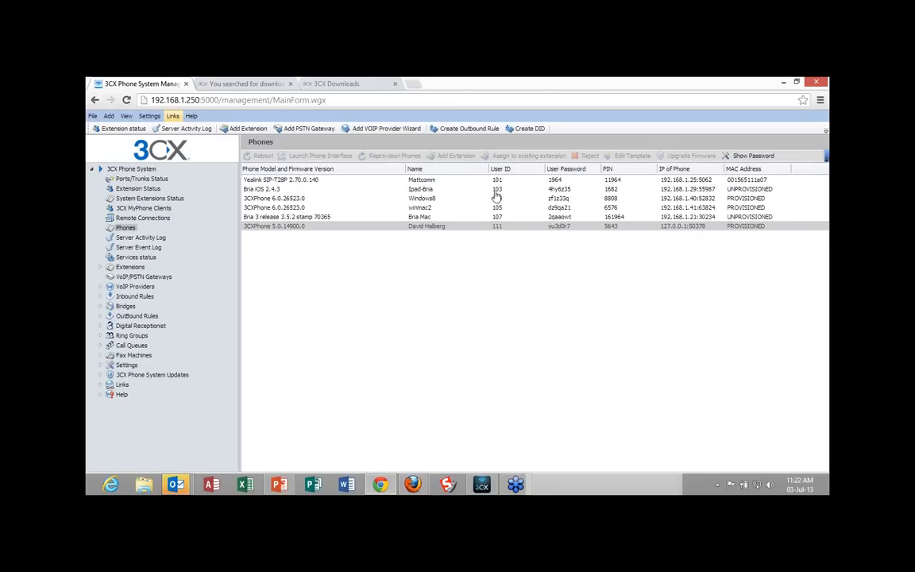
Open extension 101 from the extension status list and examine its phone provisioning settings, including the interface and provisioning method choices.
click(140, 189)
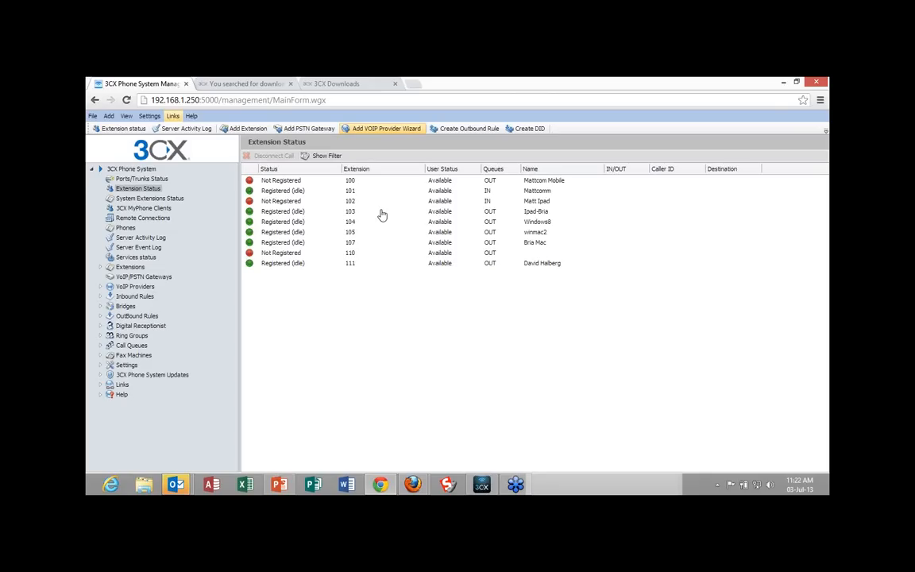
click(301, 192)
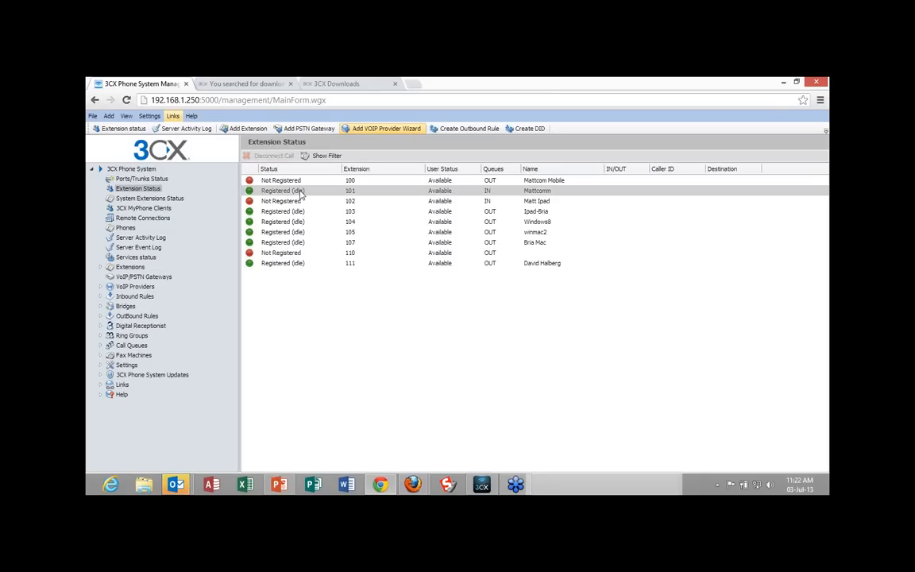
double_click(302, 192)
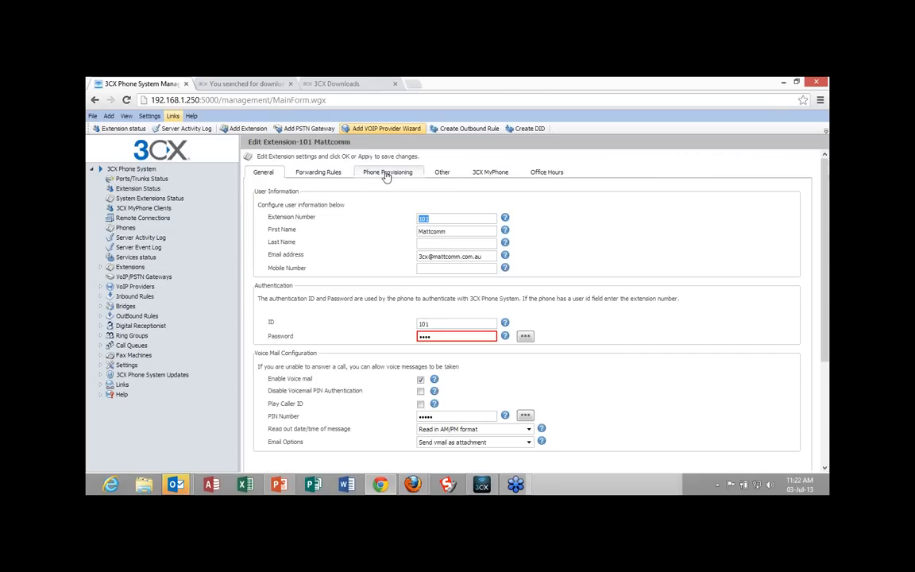
click(408, 176)
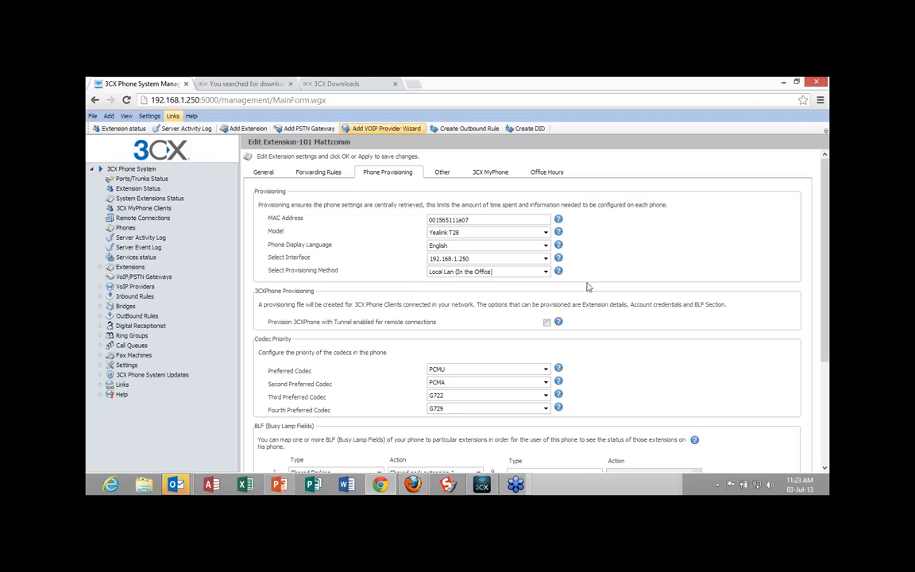
click(545, 261)
click(545, 262)
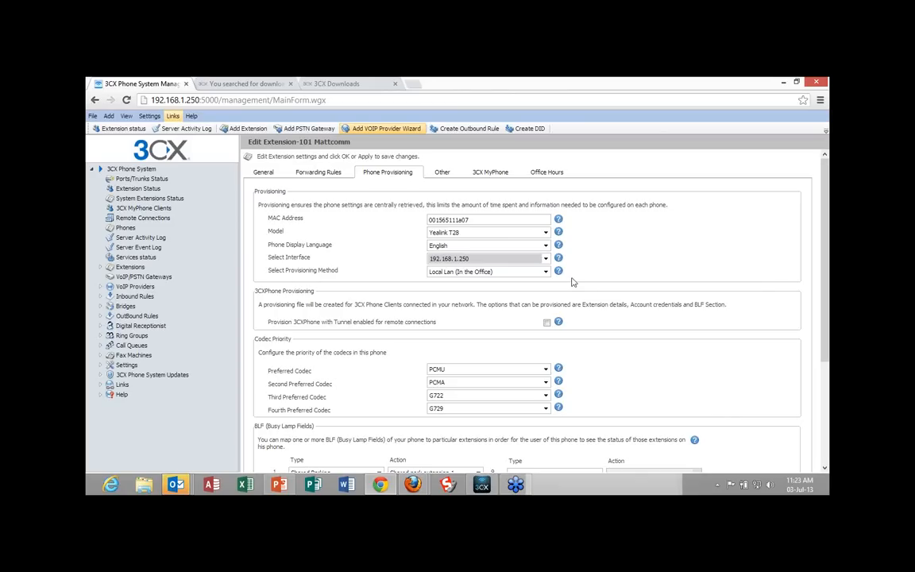
click(547, 272)
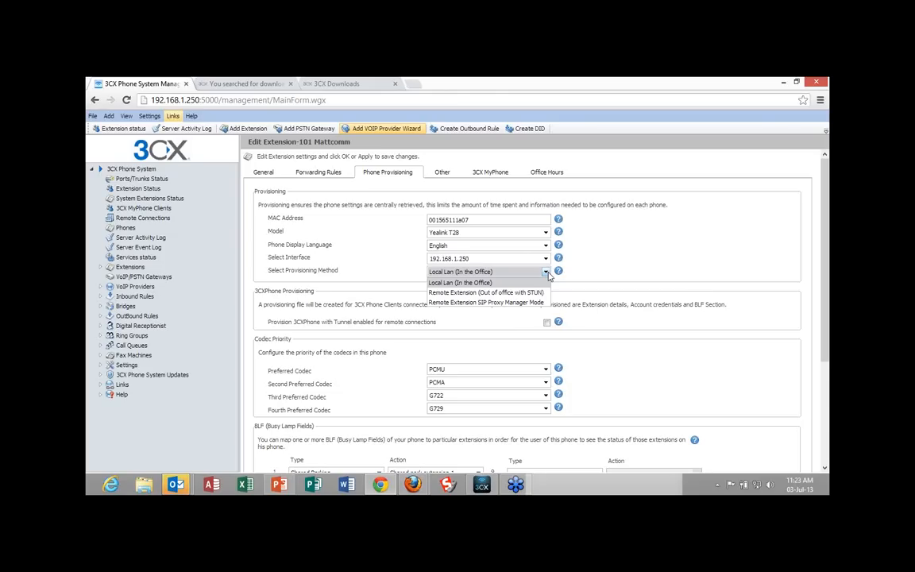
click(731, 238)
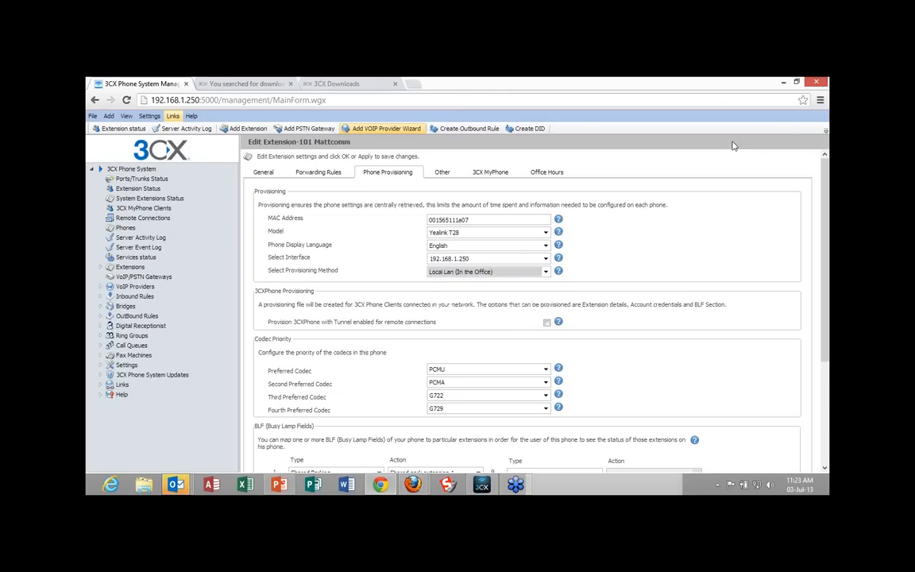
Start a new extension group from the extensions list and name it "Alloy ring group".
click(133, 269)
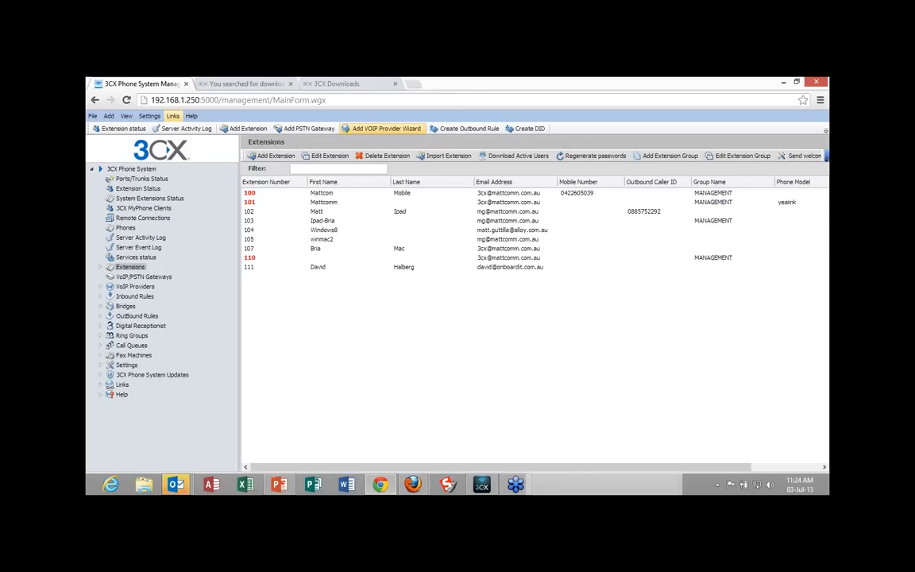
click(827, 159)
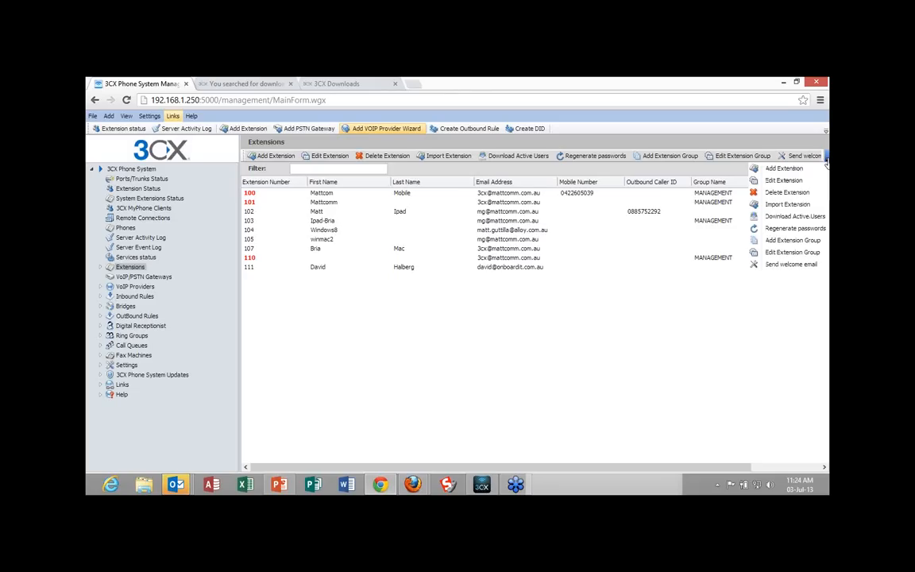
click(778, 241)
click(371, 198)
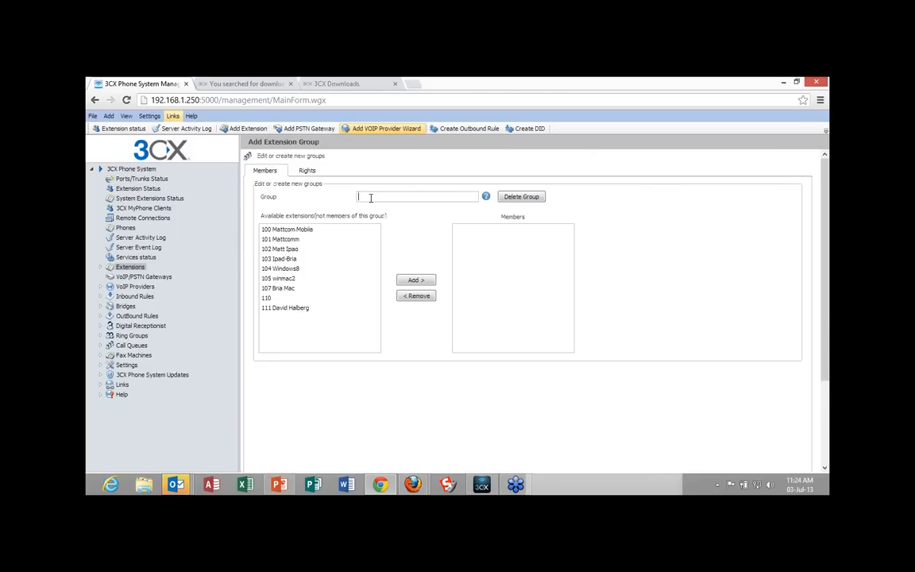
text(A)
text(lloy)
text(N)
text(n)
text(ggro)
text(u)
text(p)
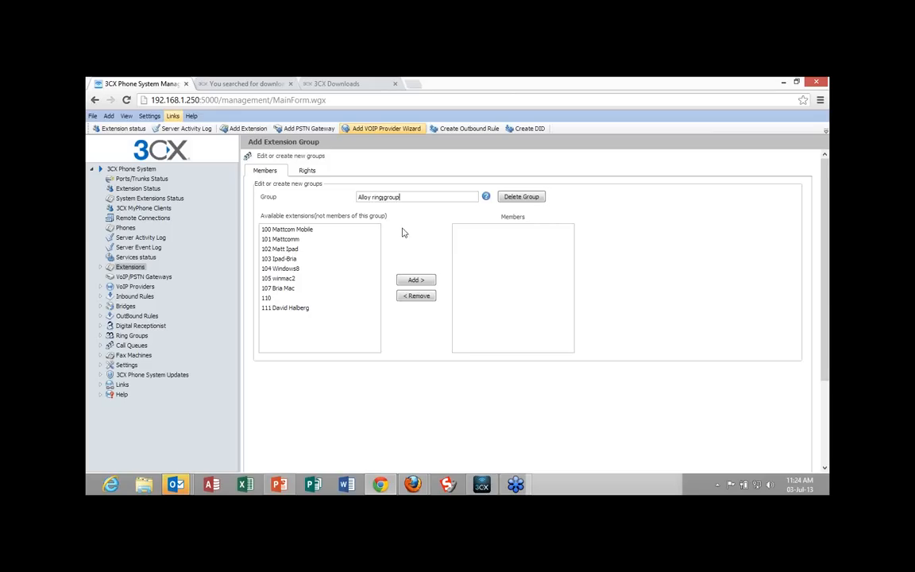
Add extensions 103, 101 and 104 as members of the Alloy ring group.
click(287, 260)
click(413, 281)
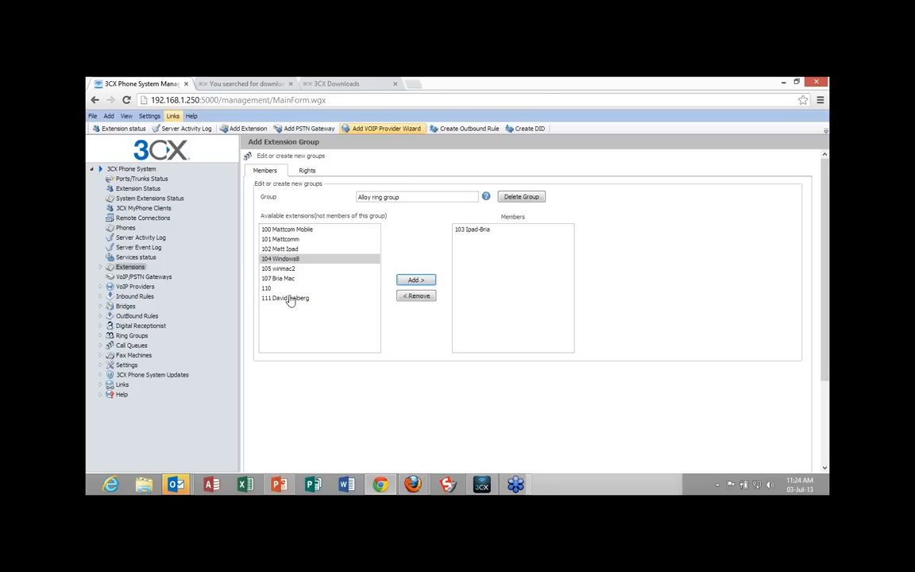
click(289, 240)
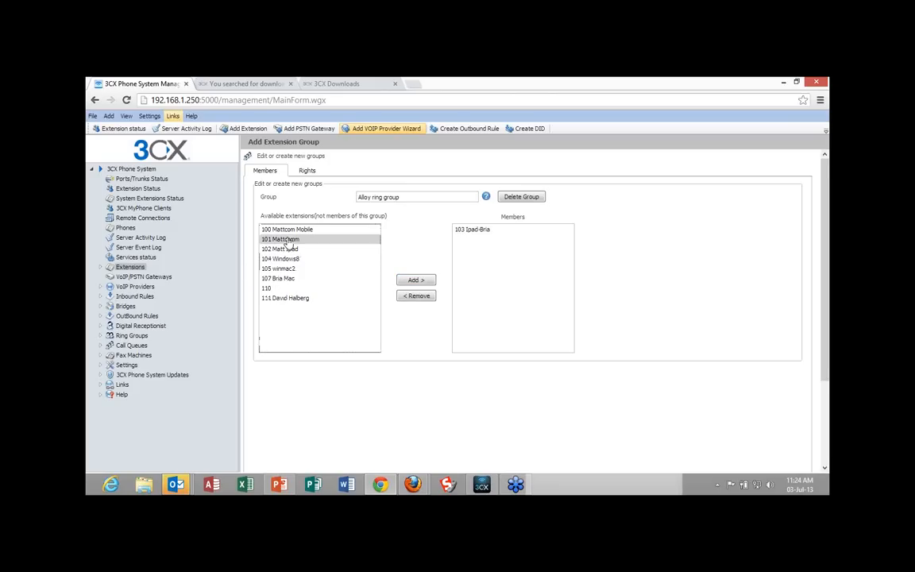
click(426, 281)
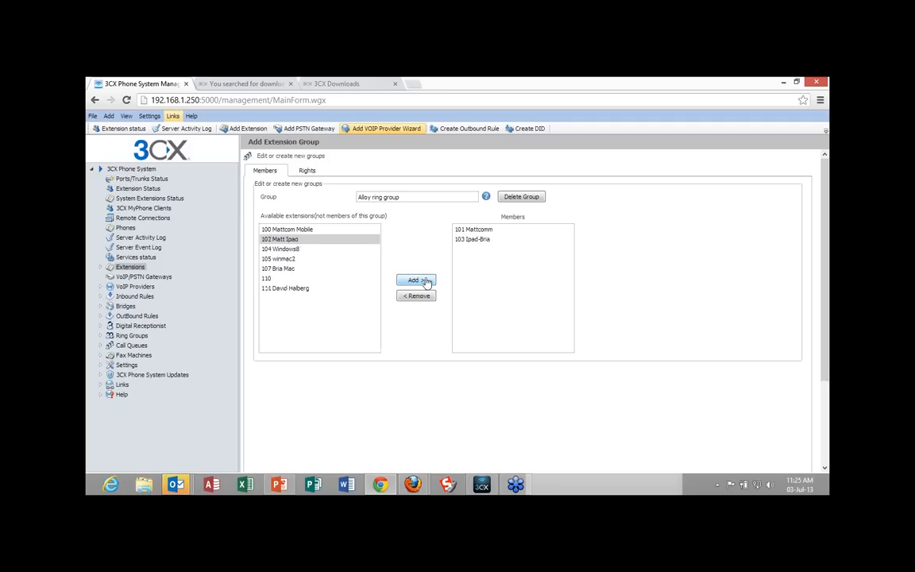
click(291, 249)
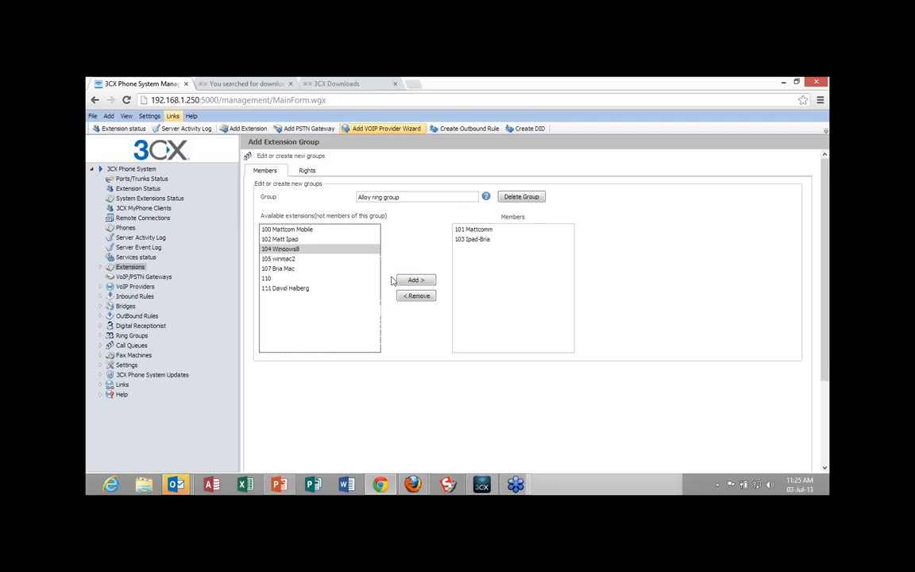
click(417, 280)
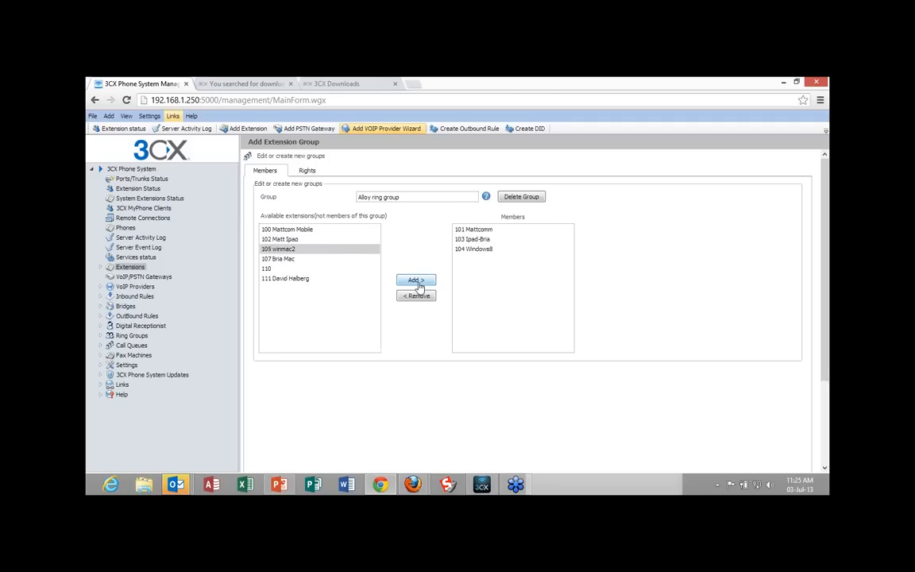
Grant the group administrator rights to perform operations and barge in on calls to the group's users, review the user rights, and save the group.
click(308, 171)
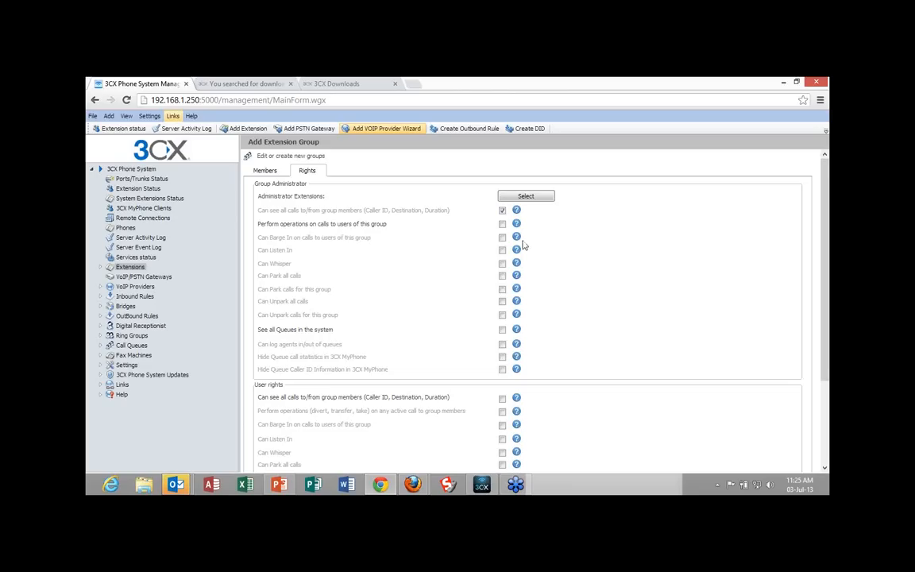
click(503, 225)
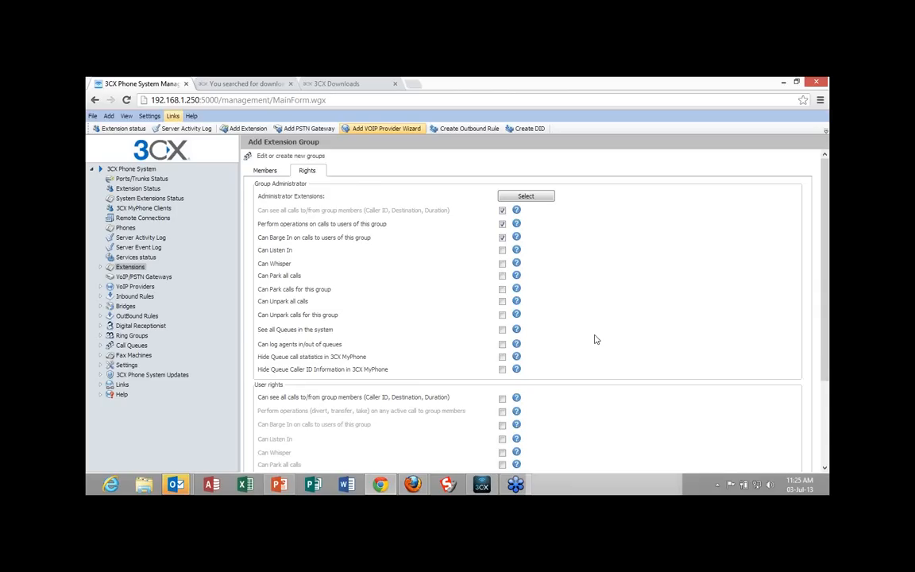
scroll(596, 340, down, 2)
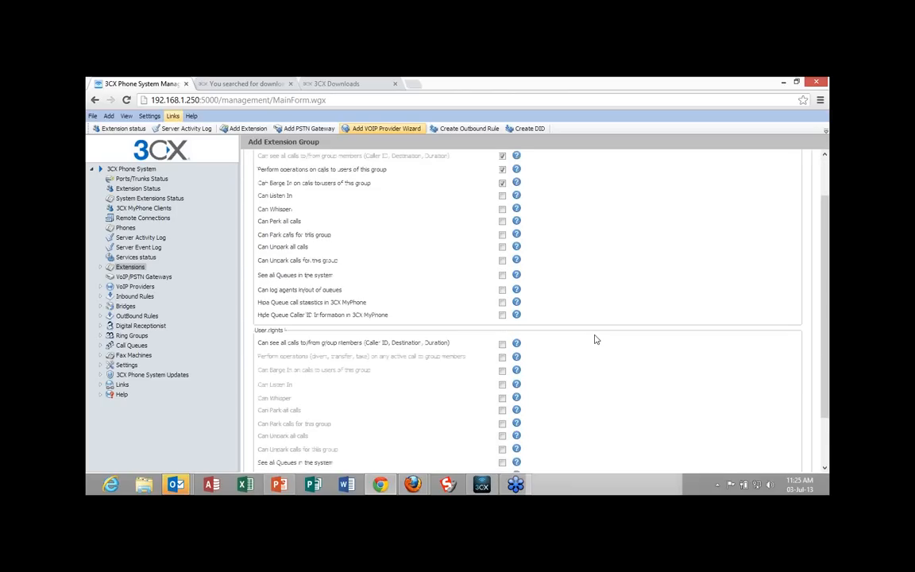
scroll(596, 339, down, 2)
scroll(595, 339, up, 4)
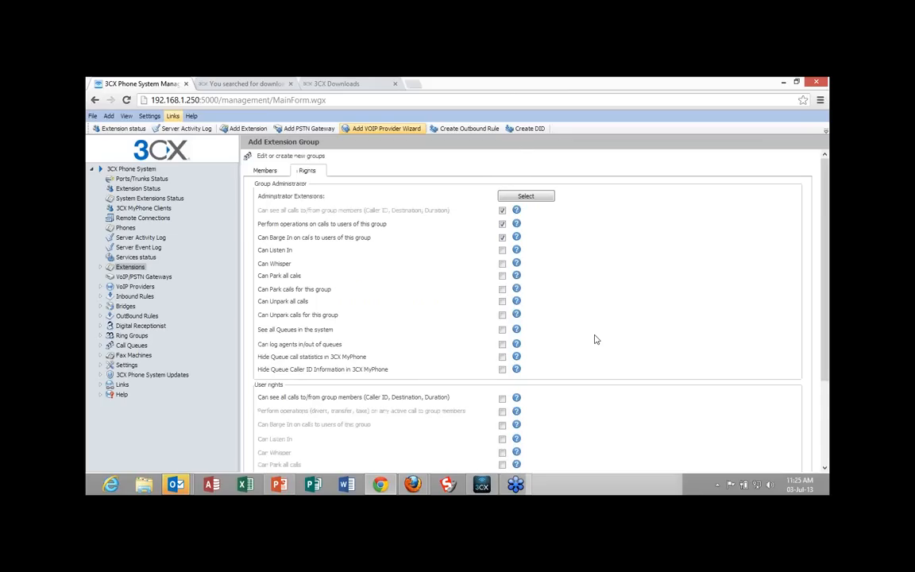
scroll(596, 339, down, 4)
scroll(596, 340, down, 1)
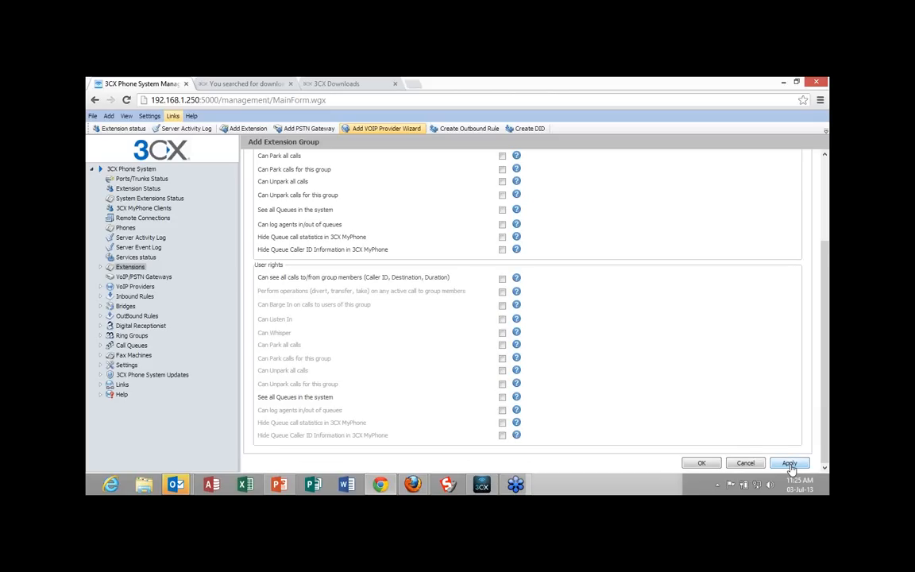
click(701, 465)
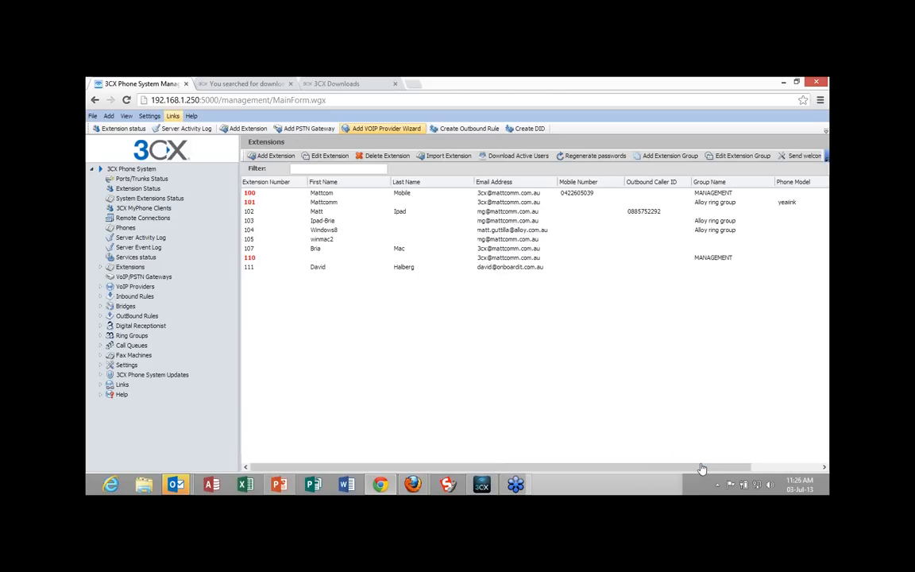
Expand the extensions tree and review the members of the MANAGEMENT and Alloy ring group extension groups.
click(100, 267)
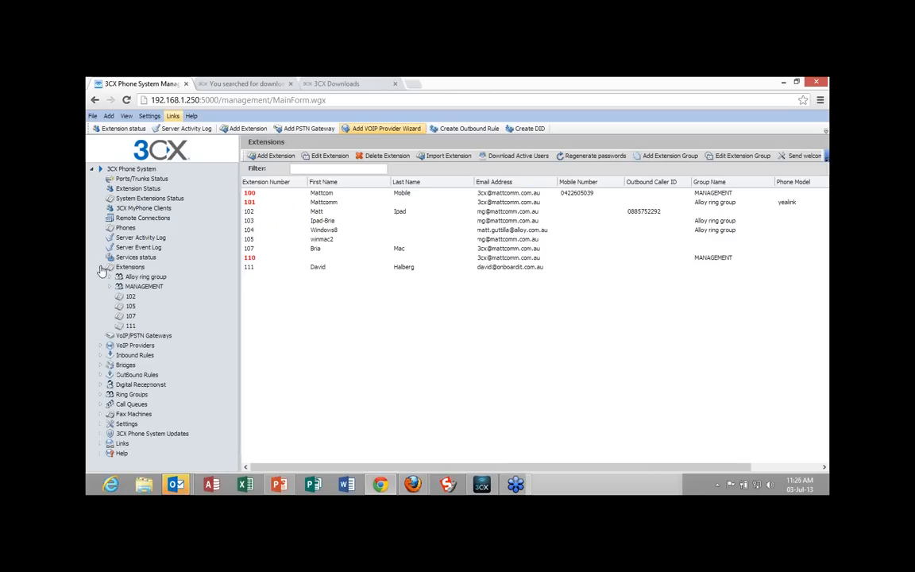
click(137, 290)
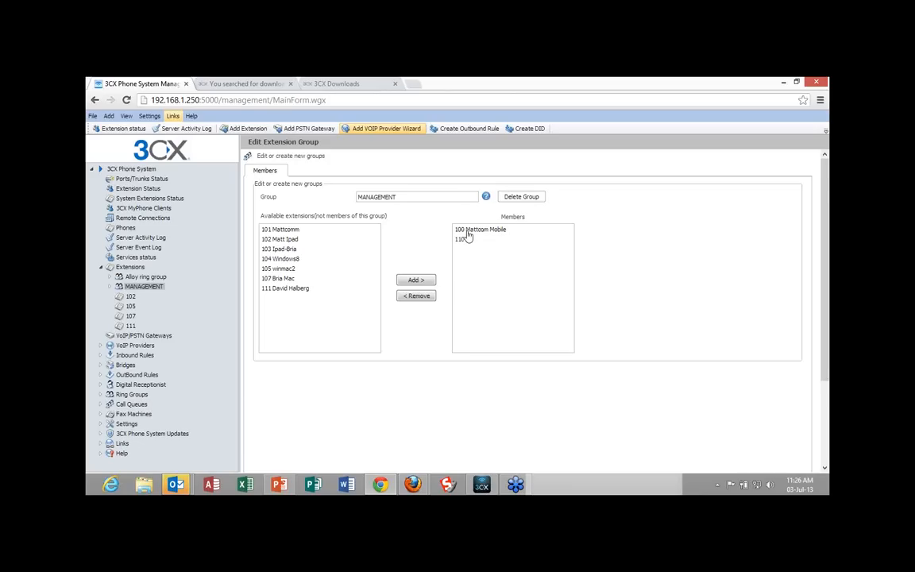
click(147, 277)
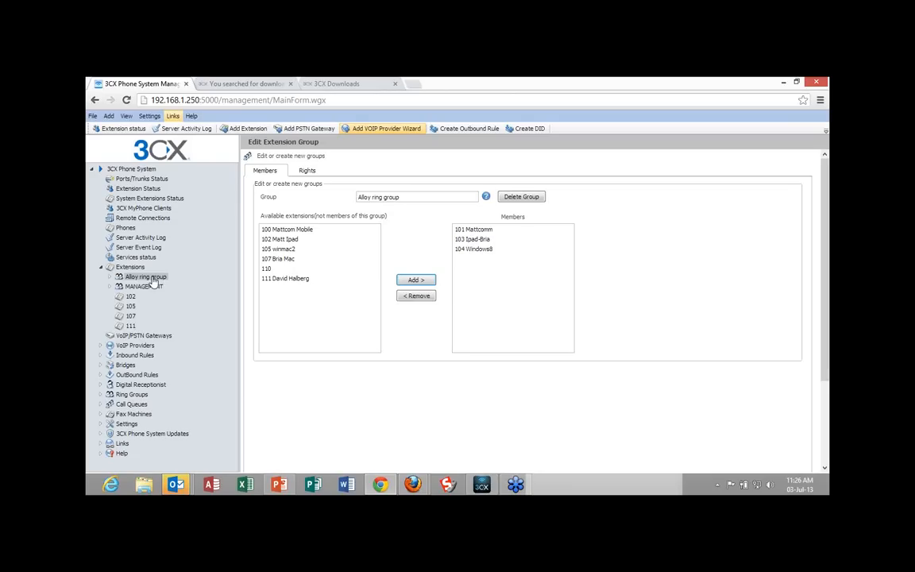
click(146, 287)
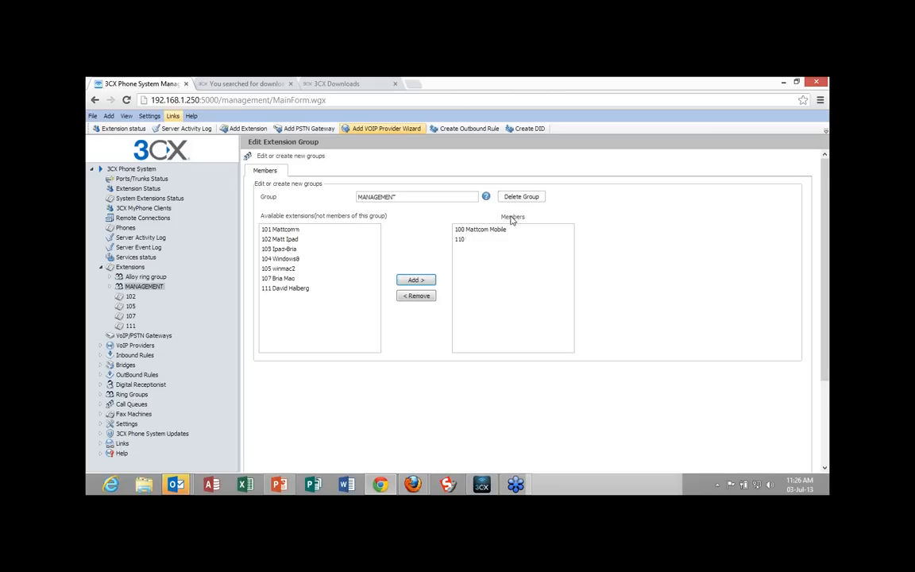
Review the members of the Alloy ring group extension group again.
click(155, 278)
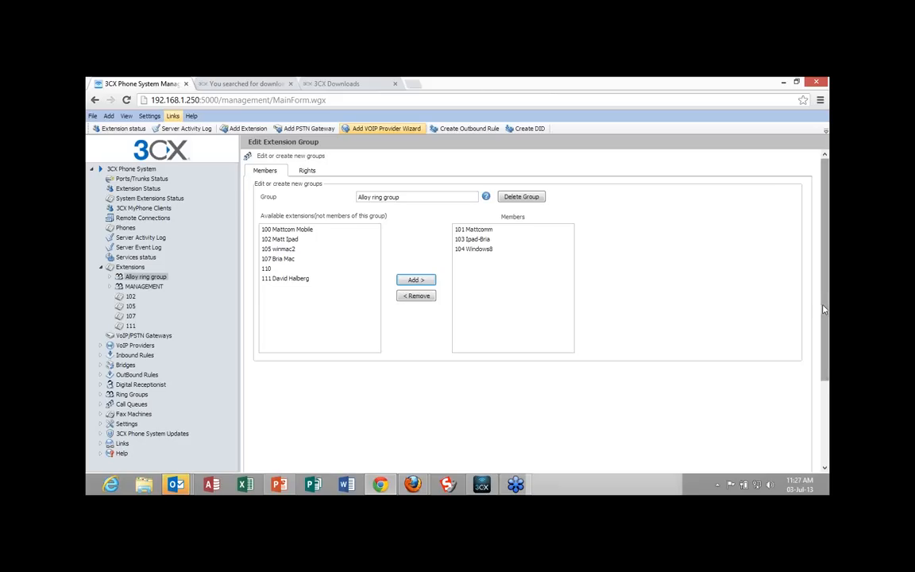
drag(824, 310, 824, 357)
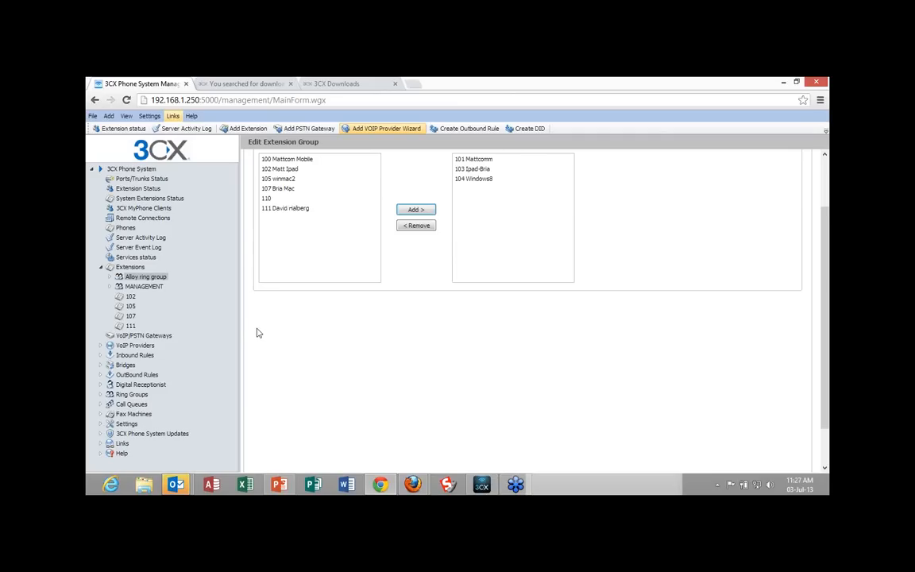
Start a new digital receptionist and name it "Receptionist".
click(156, 386)
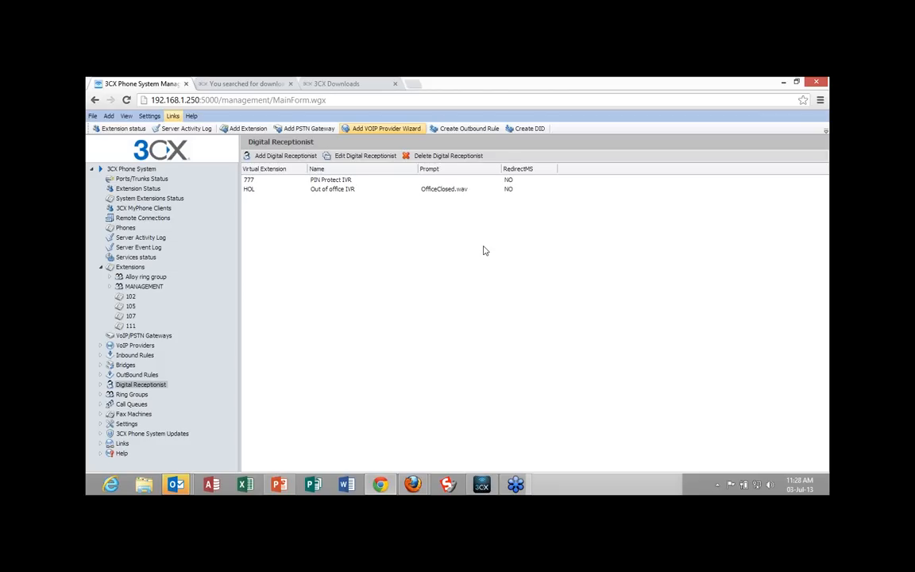
click(277, 157)
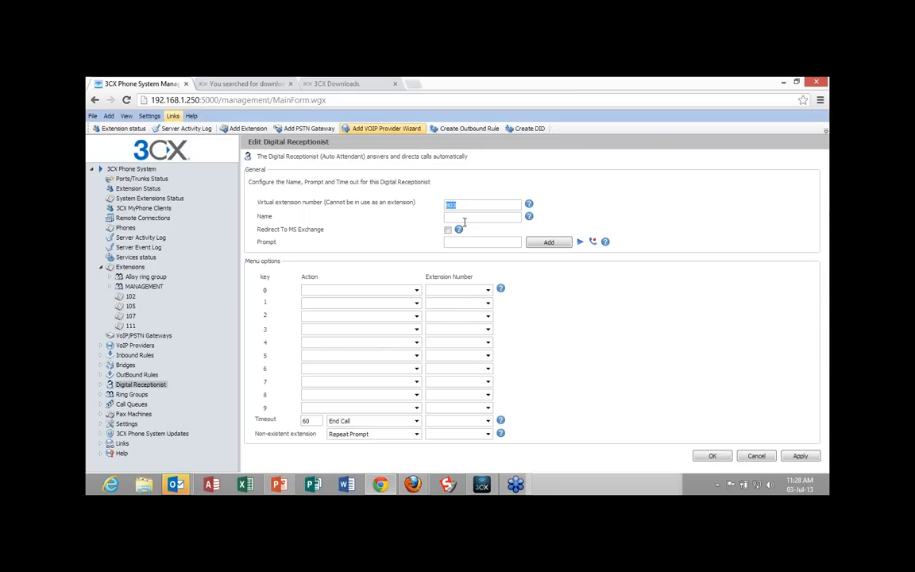
click(464, 220)
text(2ece)
text(p)
text(tionis)
text(t)
Check the stored prompt files and try to record a new audio prompt named "receptionist prompts" through extension 101.
click(538, 243)
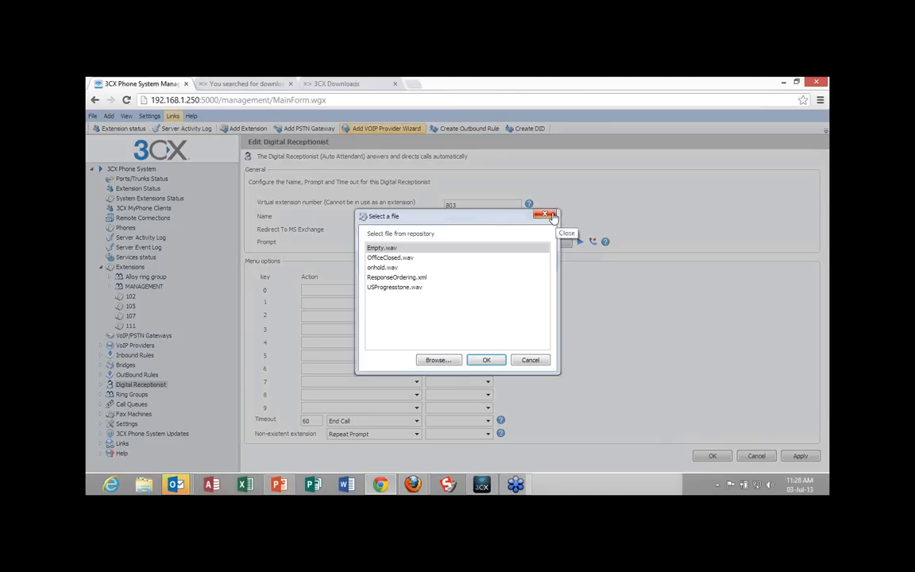
click(549, 217)
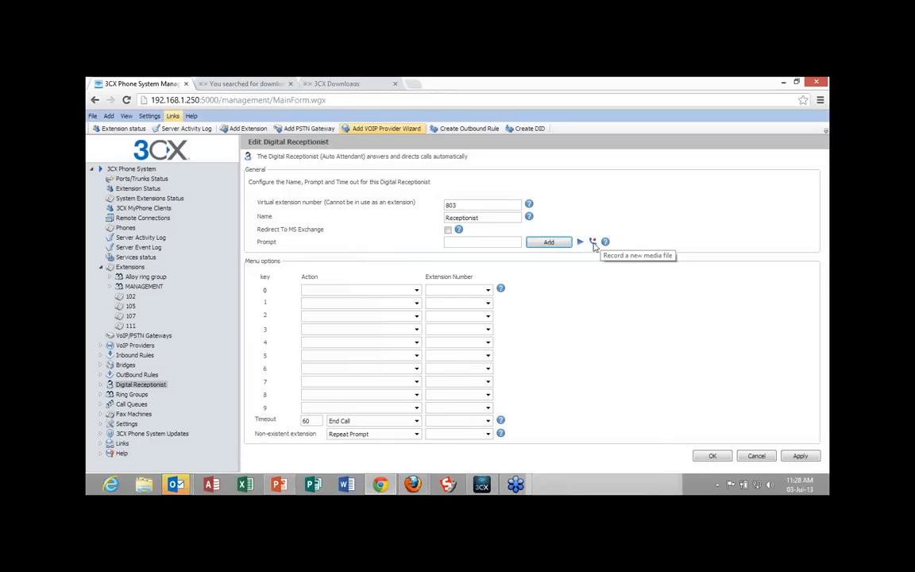
click(594, 247)
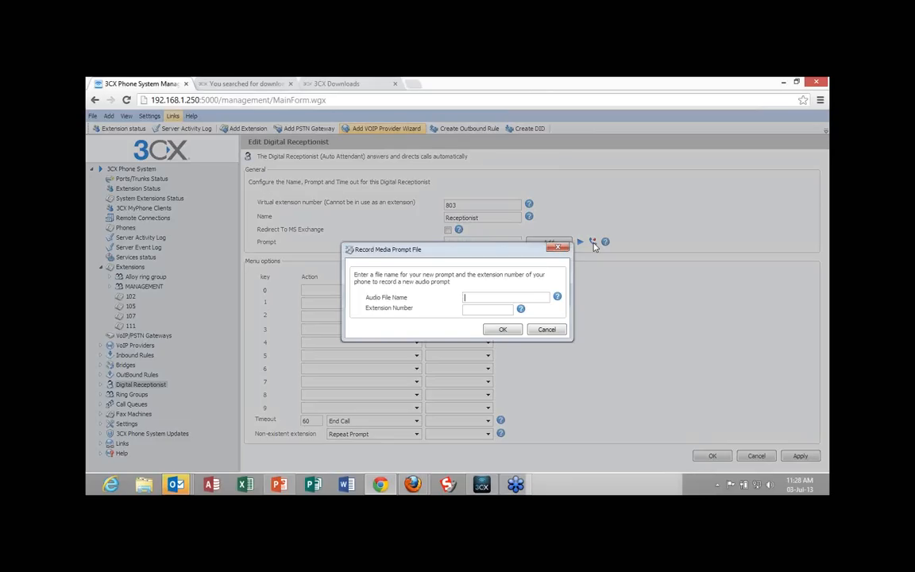
text(rece)
text(ption)
text(ist)
text( prom)
text(pt)
text(s)
text(101)
click(504, 330)
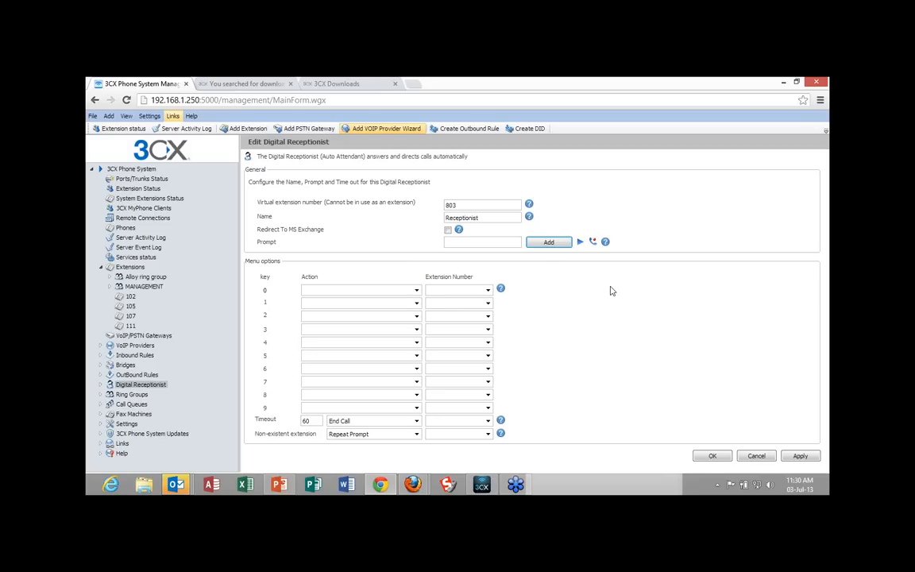
Check the prompt file repository for the newly recorded audio prompt.
click(551, 244)
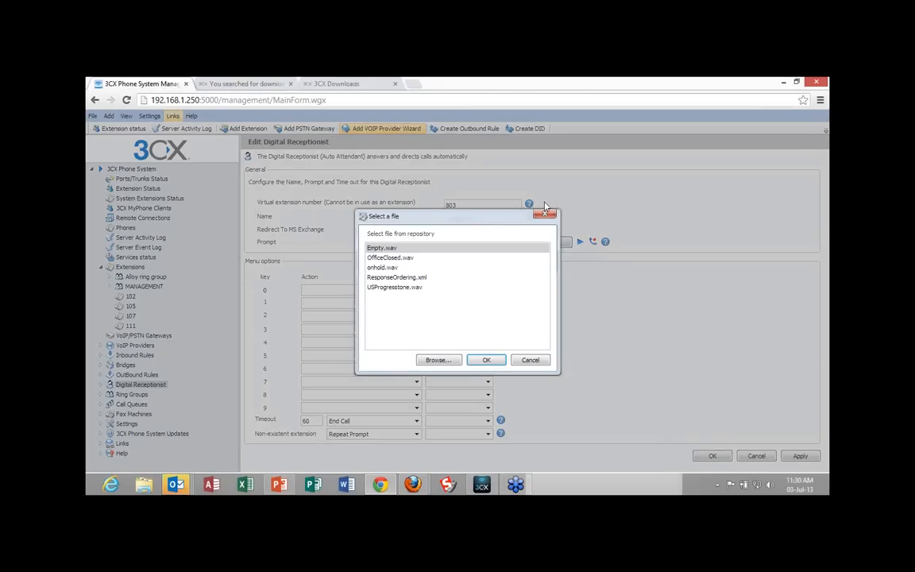
click(545, 214)
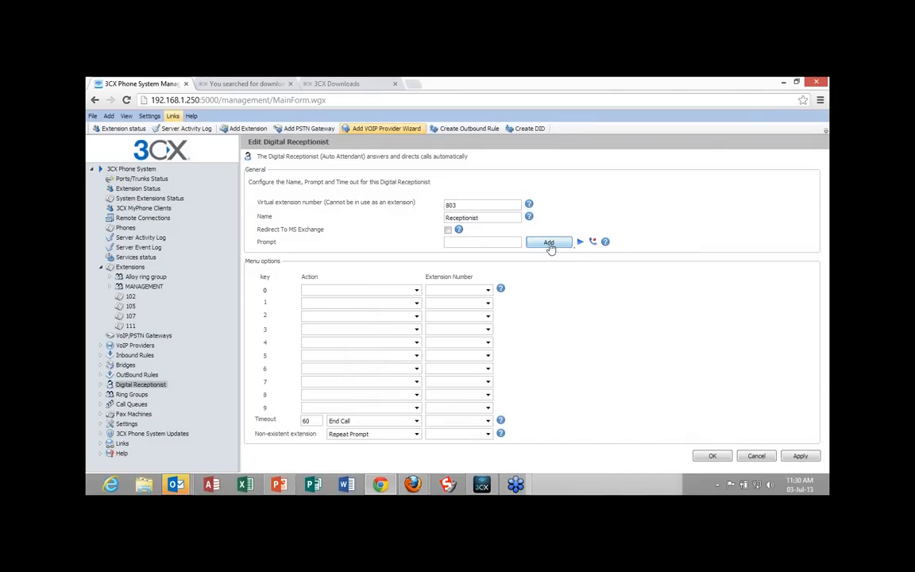
click(550, 246)
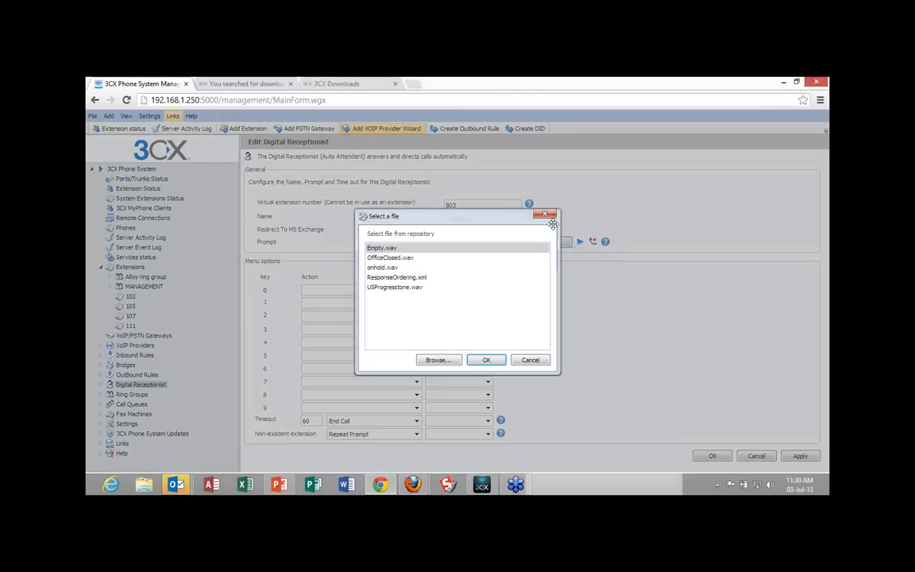
click(546, 215)
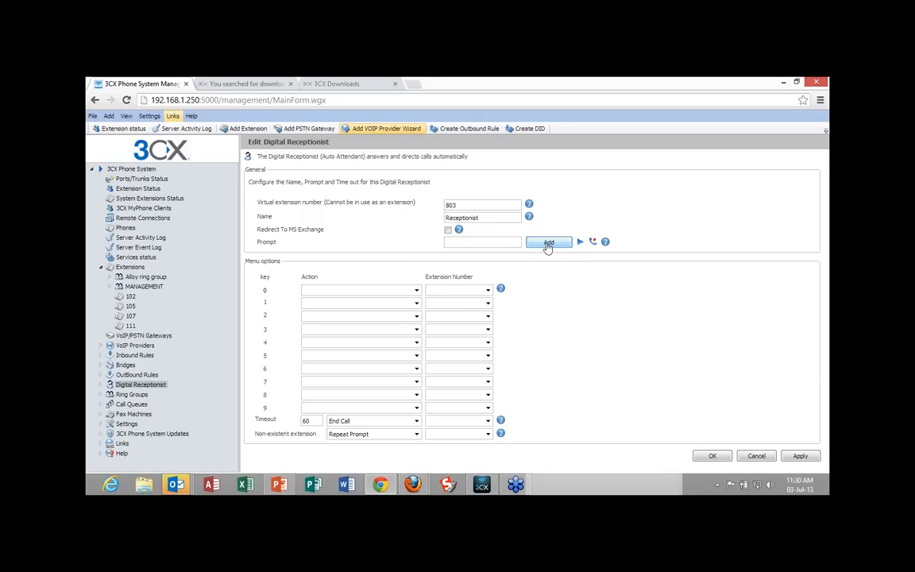
click(548, 246)
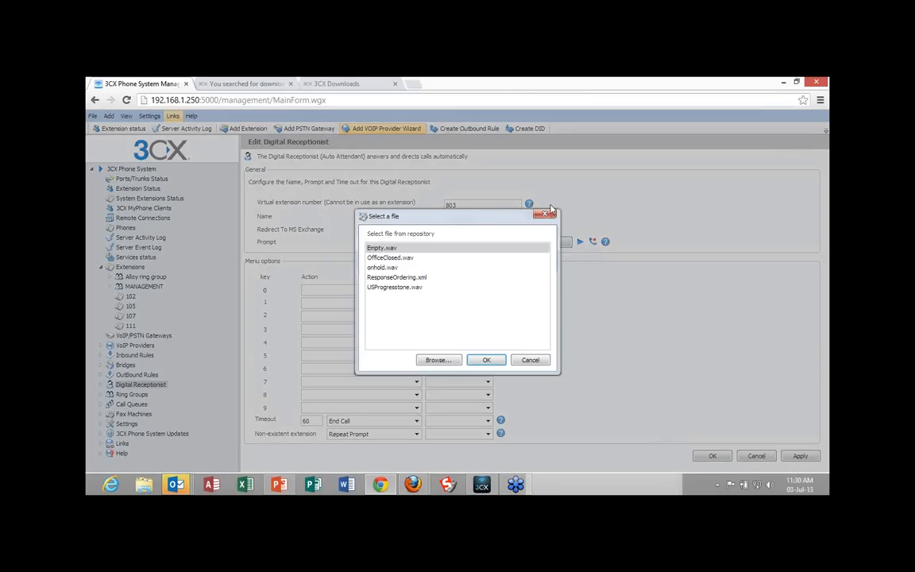
click(546, 213)
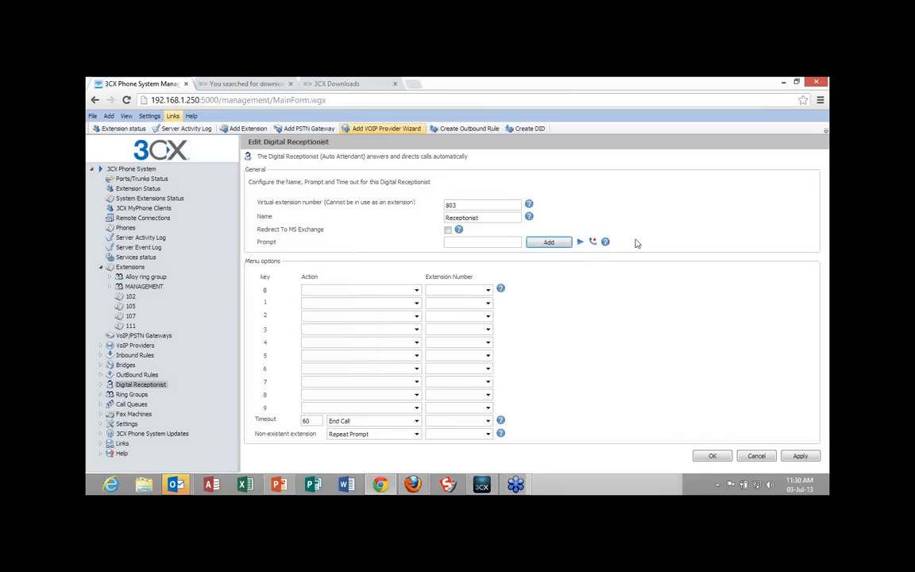
Record an audio prompt named "digital receptionist" through extension 101 and assign digital receptionist.wav as the receptionist's prompt.
click(594, 242)
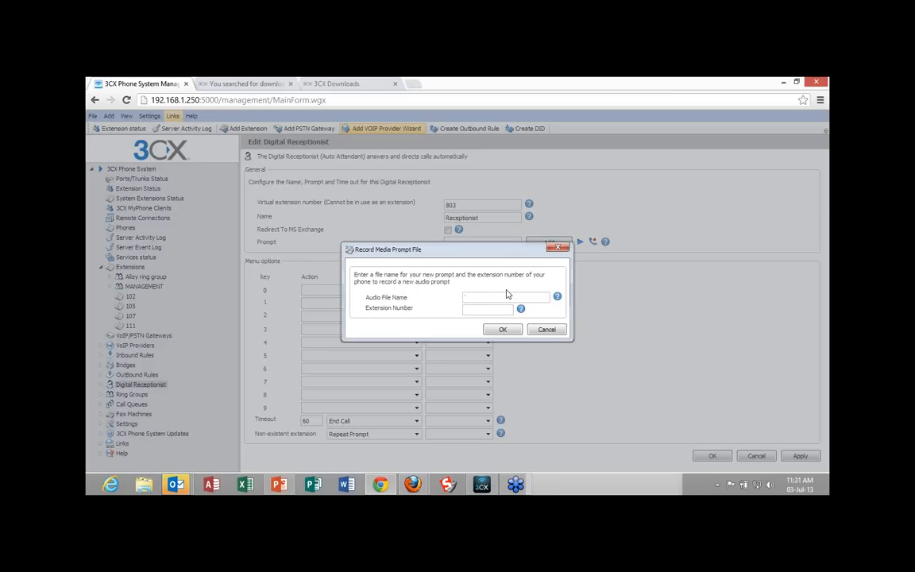
text(di)
text(gital )
text(recep)
text(tion)
text(is)
text(101)
click(501, 332)
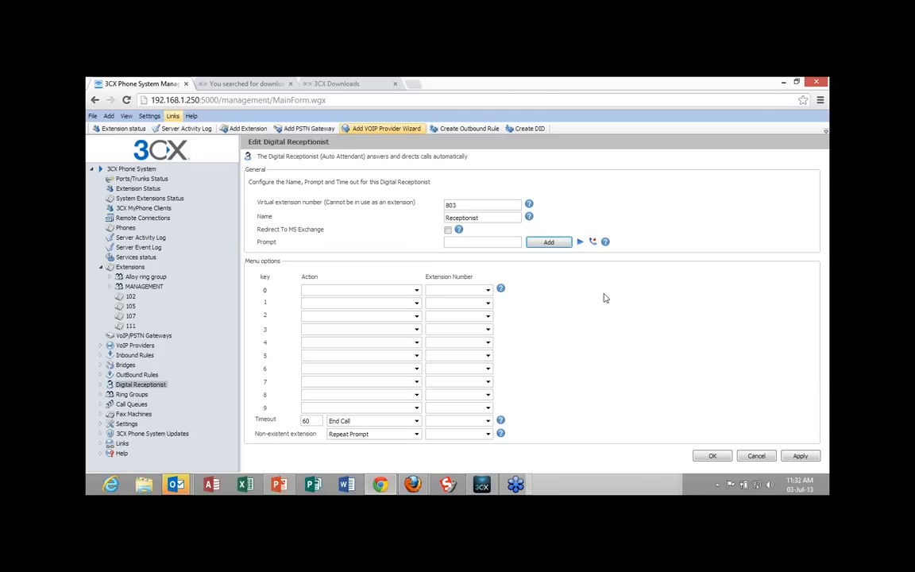
click(538, 245)
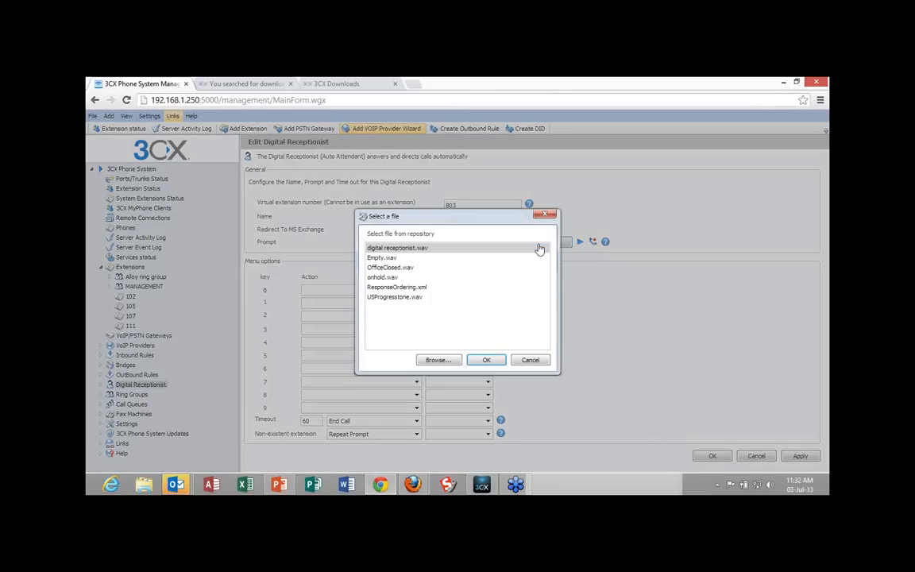
double_click(414, 249)
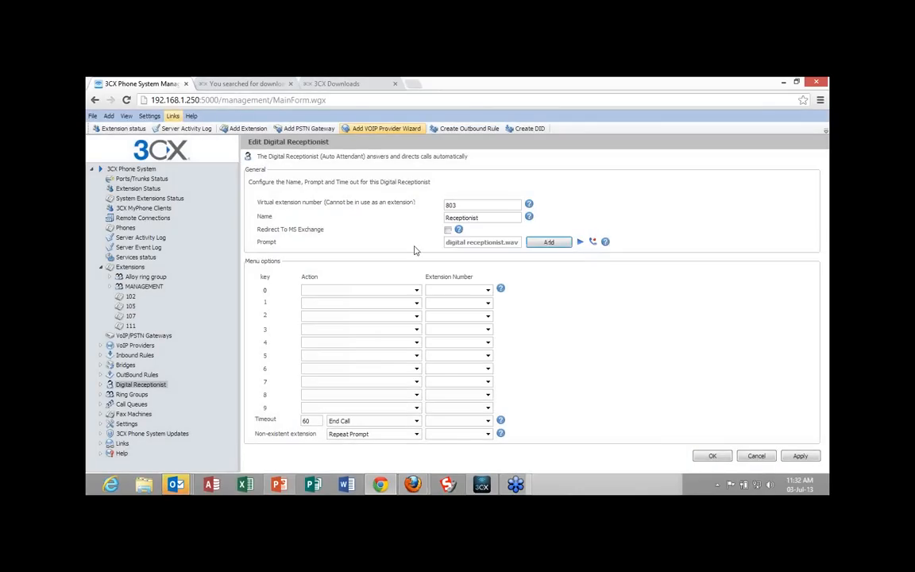
Set menu key 1 to connect callers to the queue 800 Alloy.
click(418, 306)
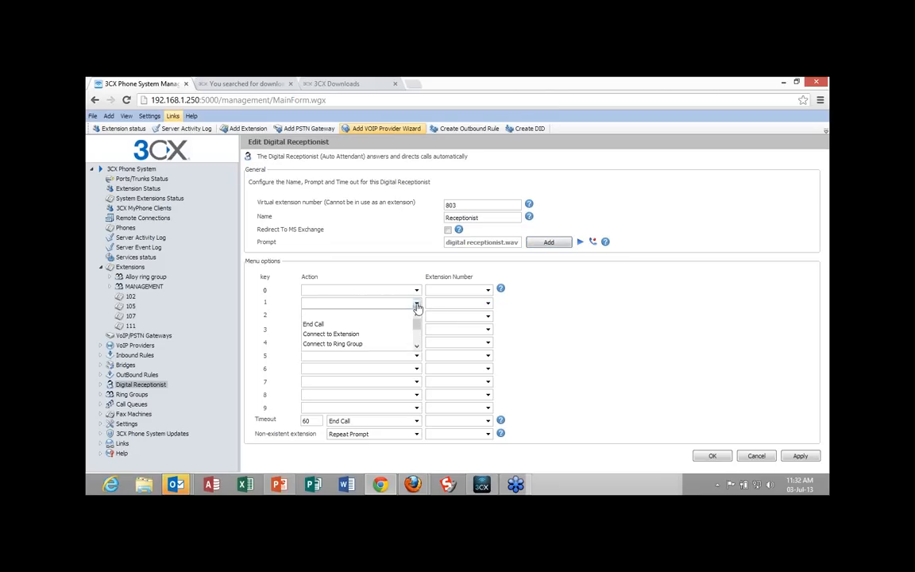
click(418, 306)
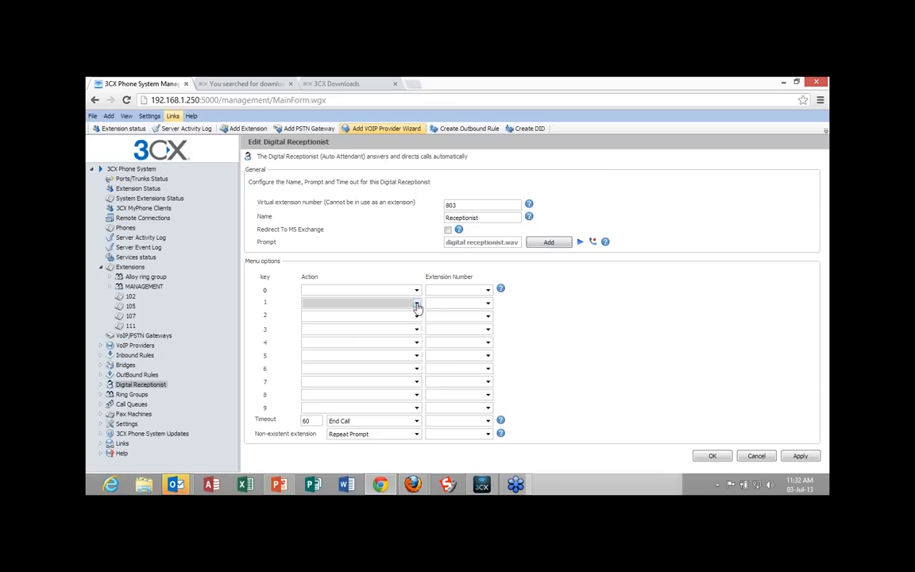
click(418, 307)
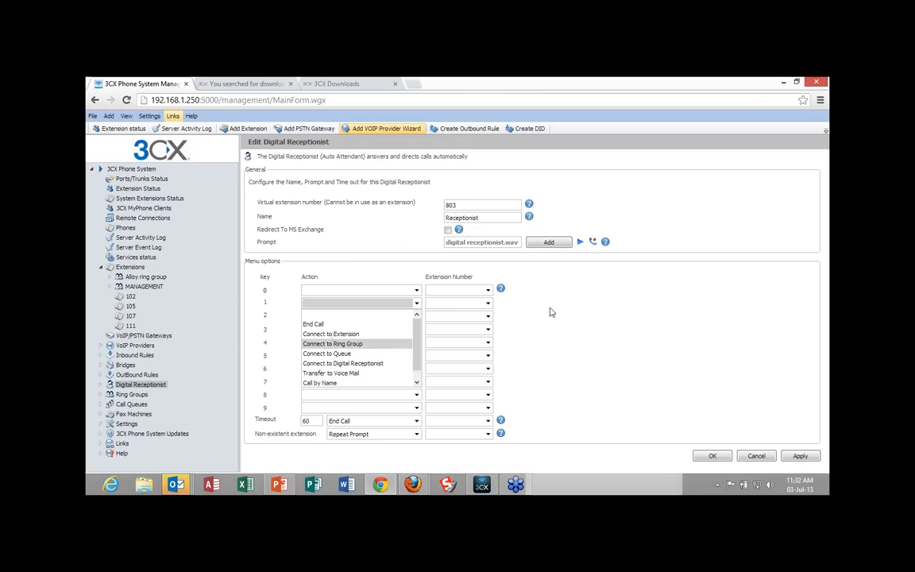
click(364, 356)
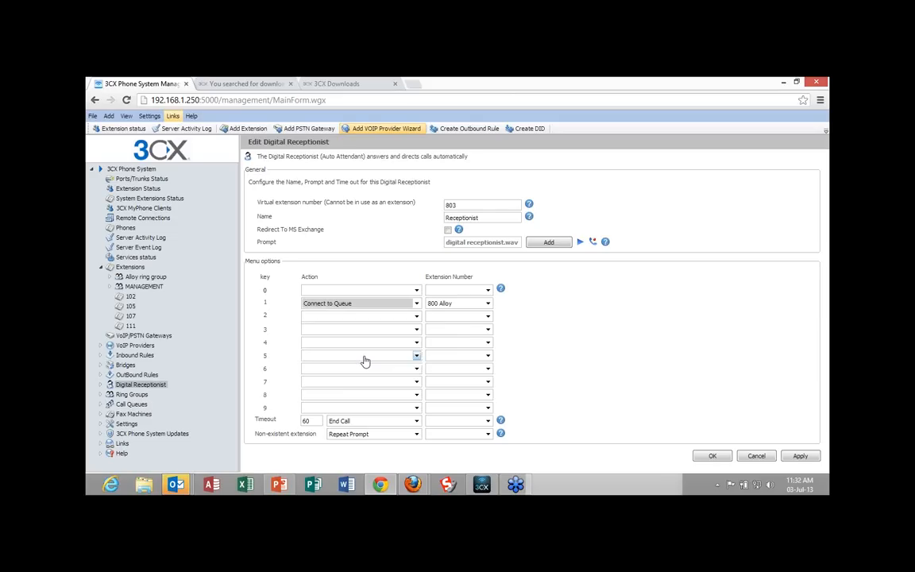
click(489, 304)
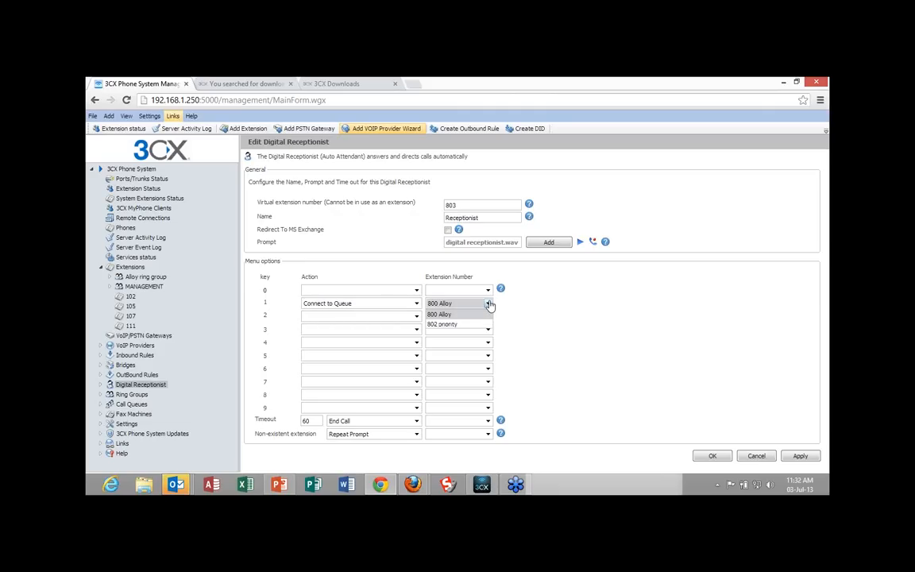
click(489, 304)
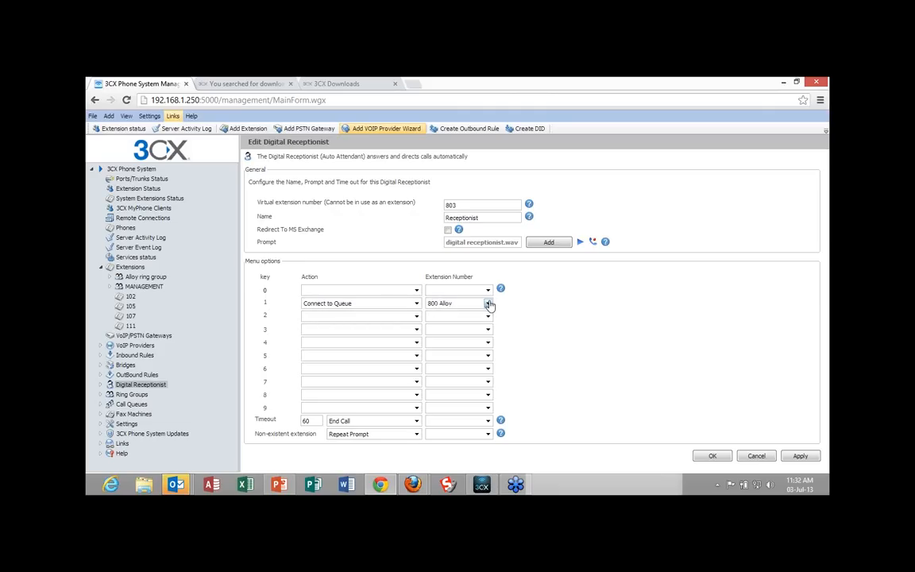
Set menu key 2 to connect callers to the queue 802 priority.
click(417, 319)
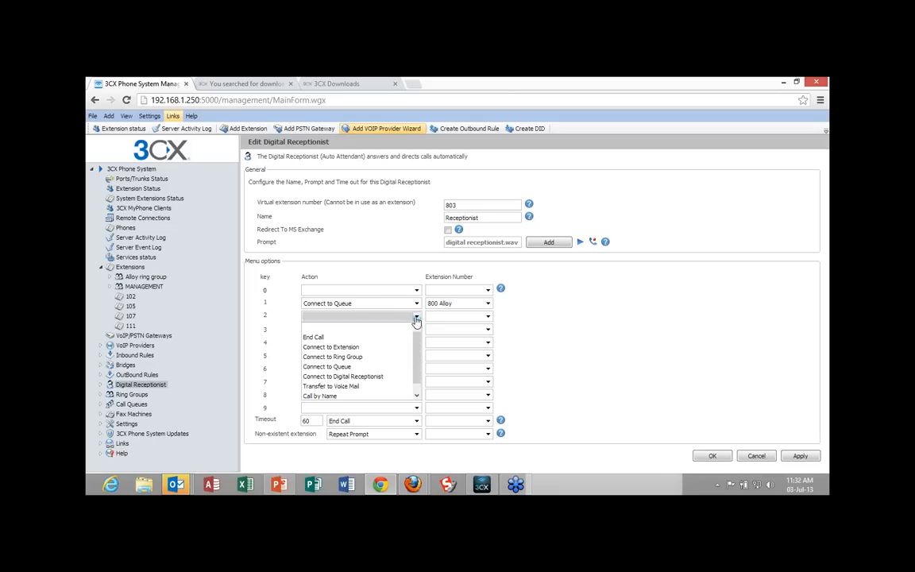
click(359, 367)
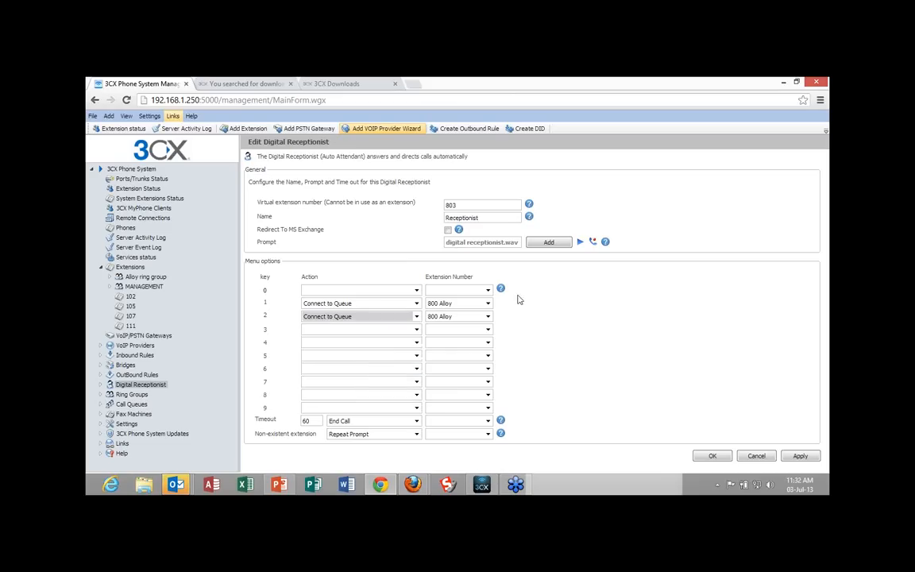
click(487, 316)
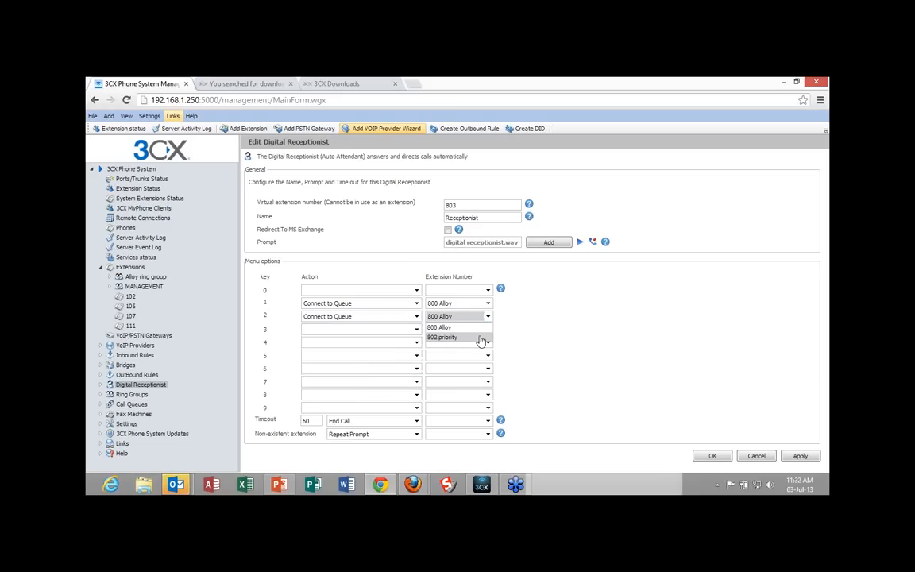
click(481, 337)
Set menu key 3 to connect callers directly to extension 100.
click(415, 331)
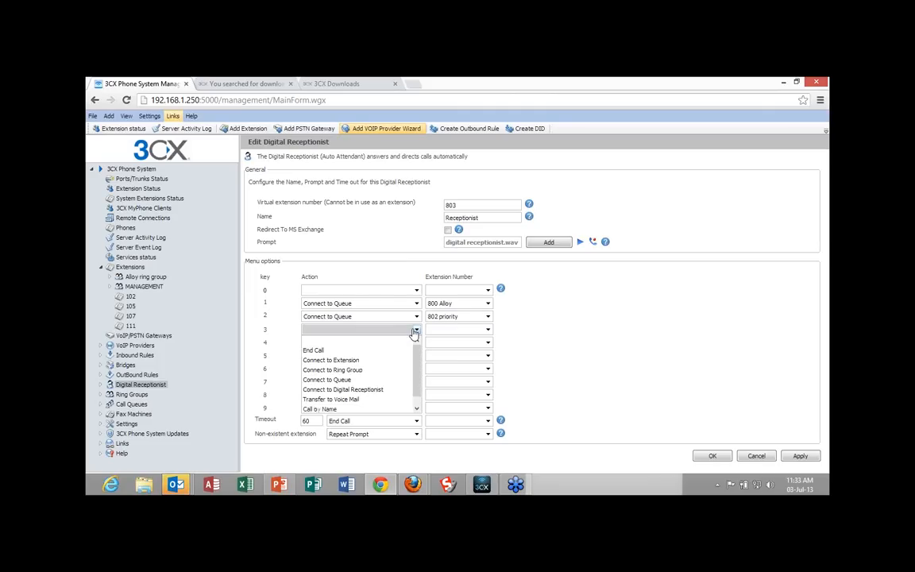
click(378, 362)
click(488, 330)
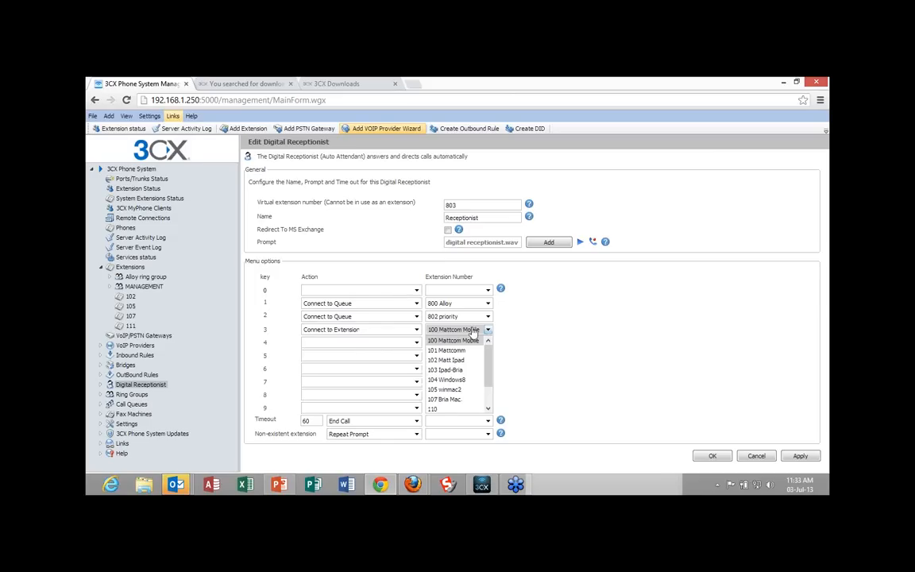
click(473, 331)
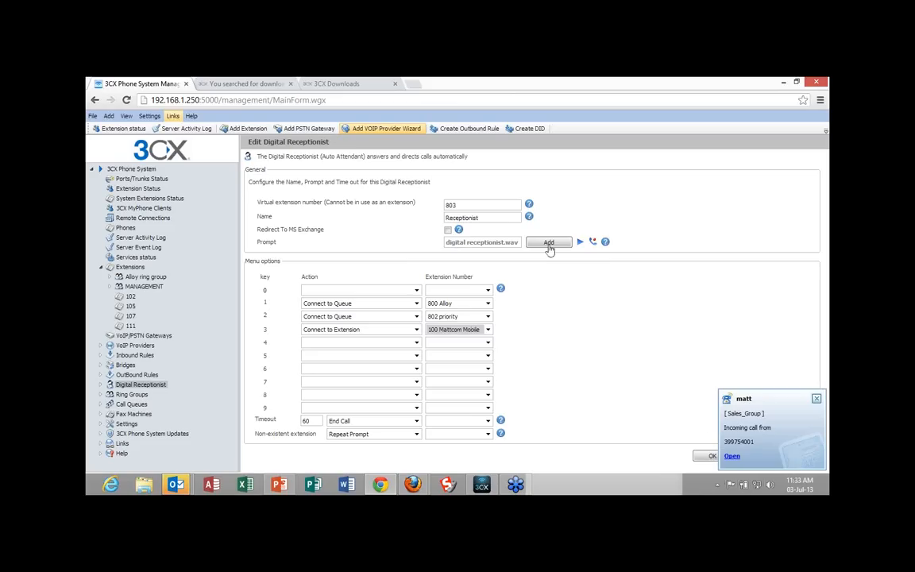
Dismiss the incoming call notification and save the digital receptionist.
click(818, 399)
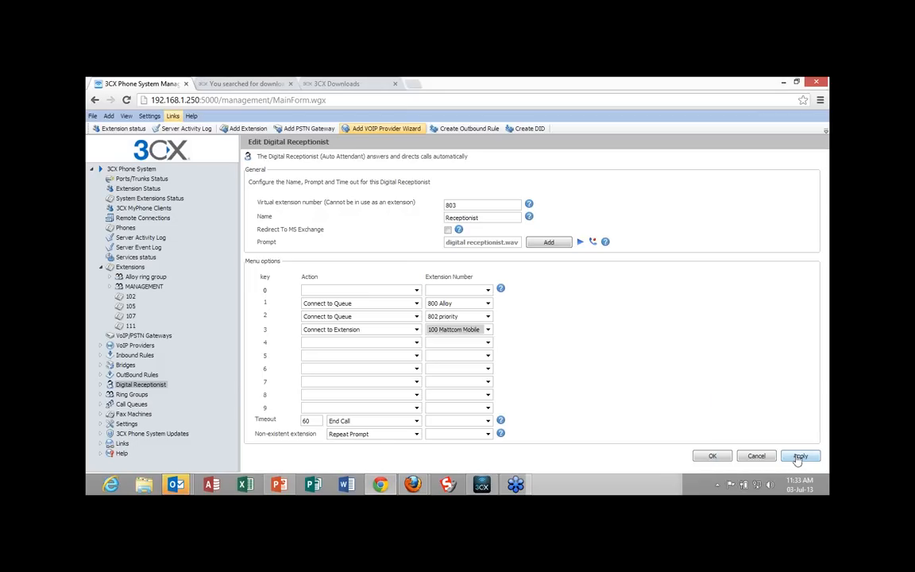
click(799, 458)
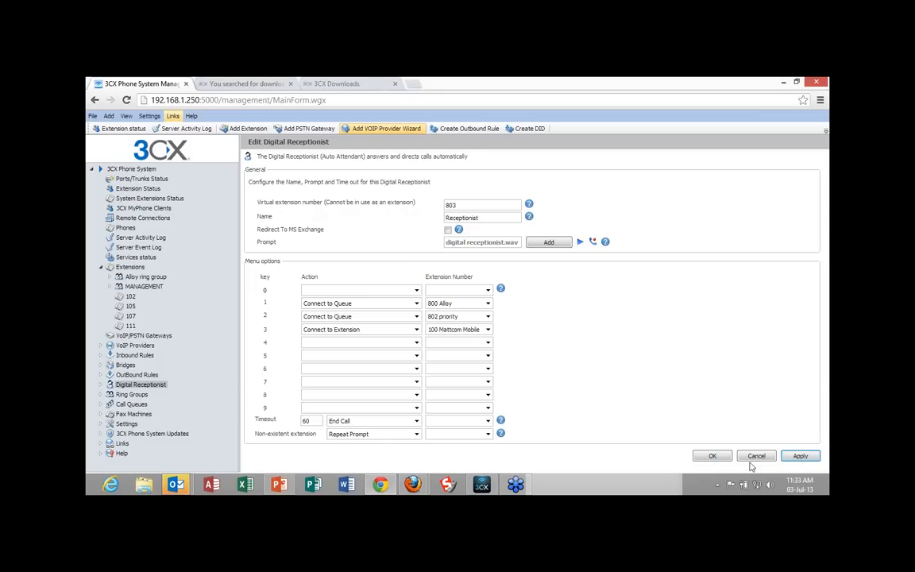
click(710, 458)
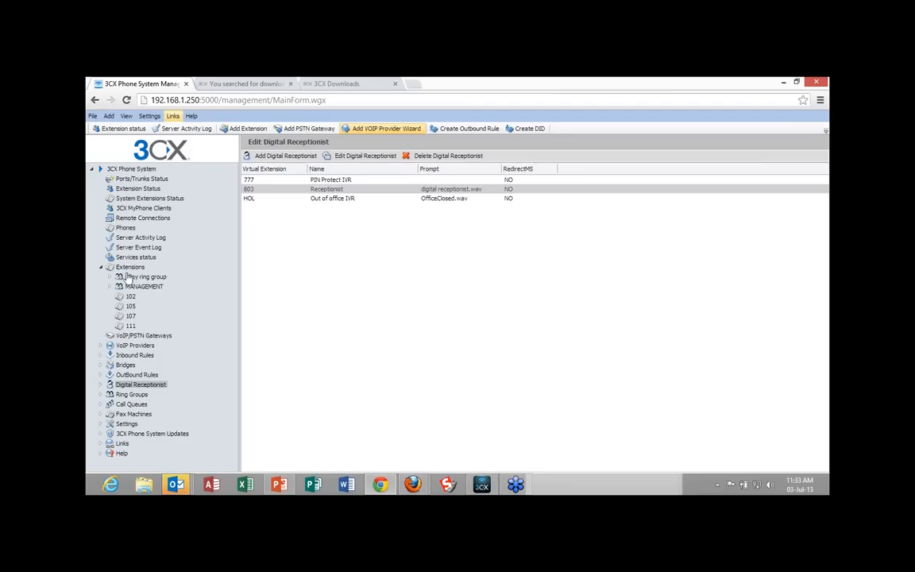
View the VoIP providers list, then open ring group 801 to review its settings and members.
click(127, 347)
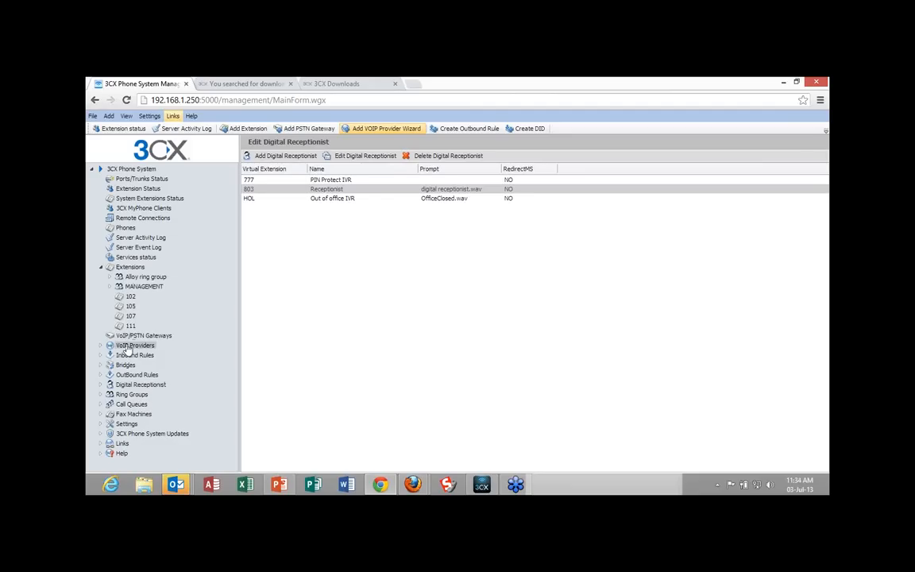
click(132, 395)
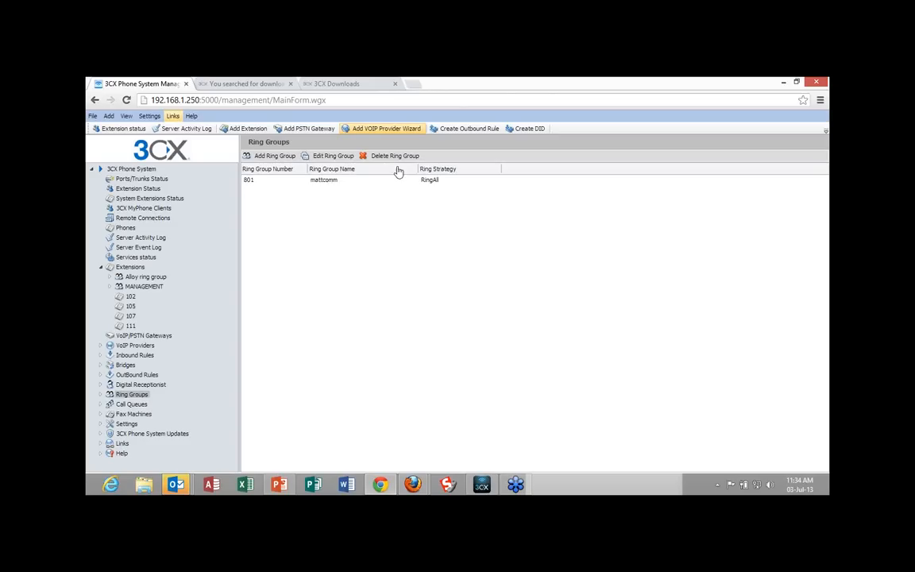
click(336, 185)
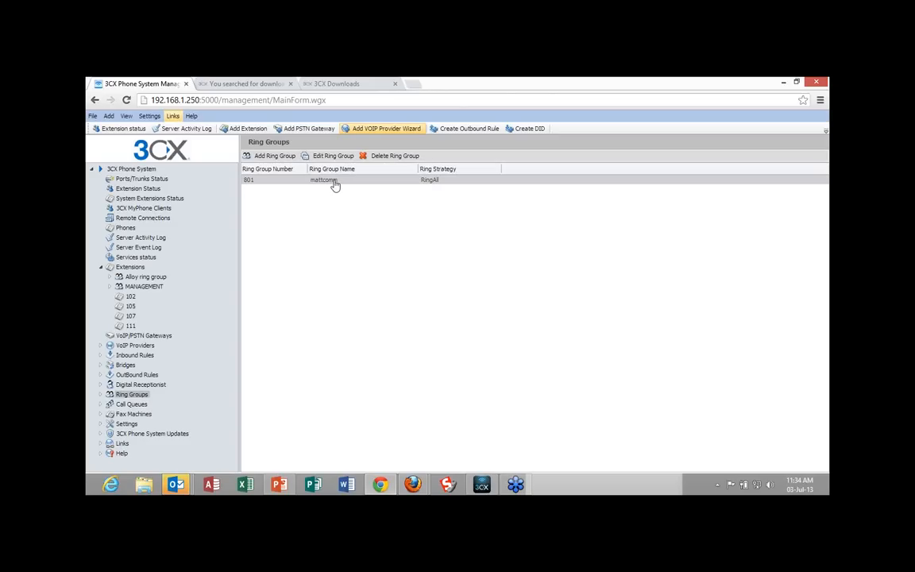
double_click(335, 184)
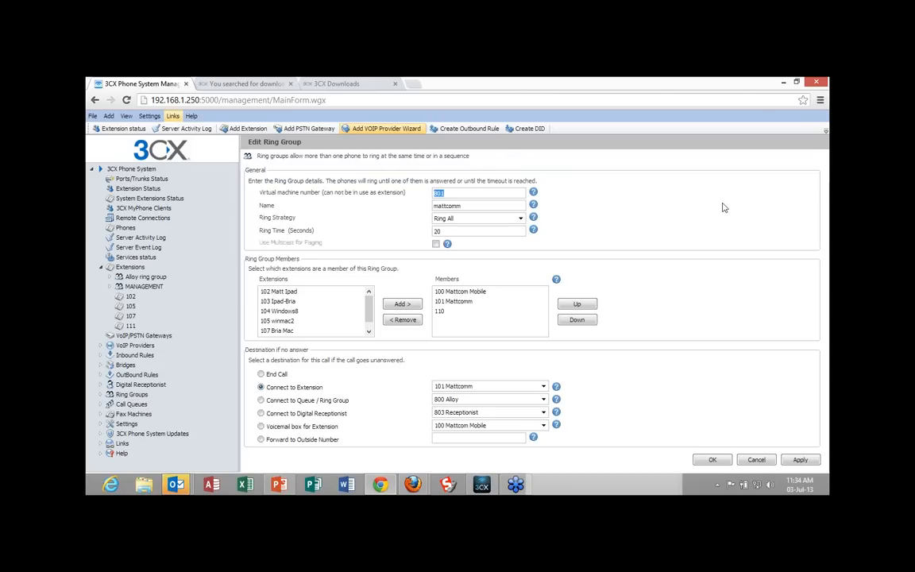
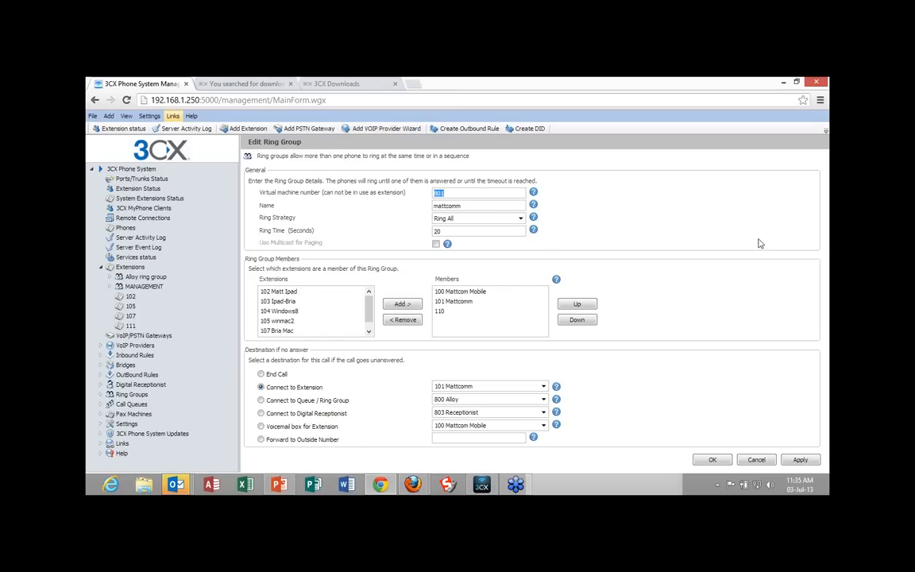
Add extensions 104 Windows8 and 107 Bria Mac as members of ring group 801 and save the group.
click(291, 312)
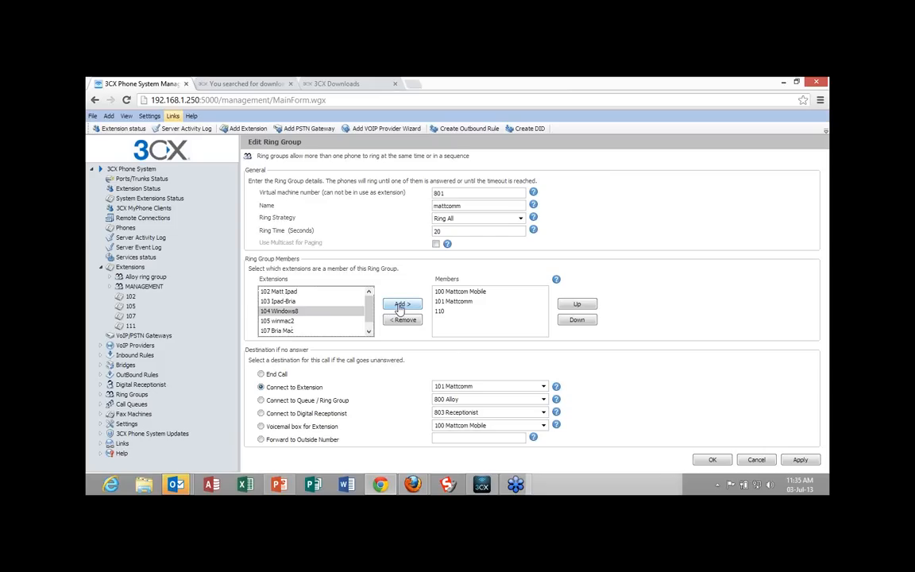
click(402, 306)
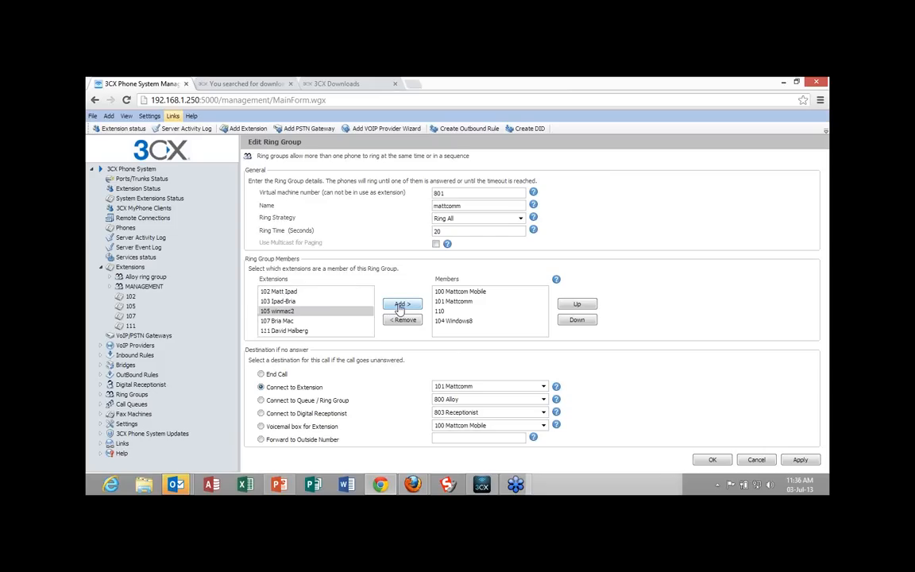
click(284, 321)
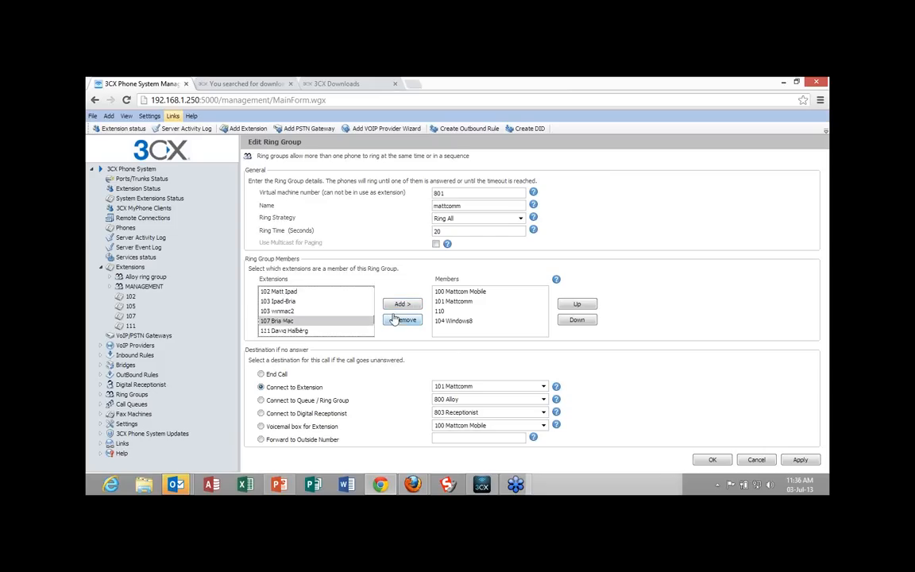
click(403, 306)
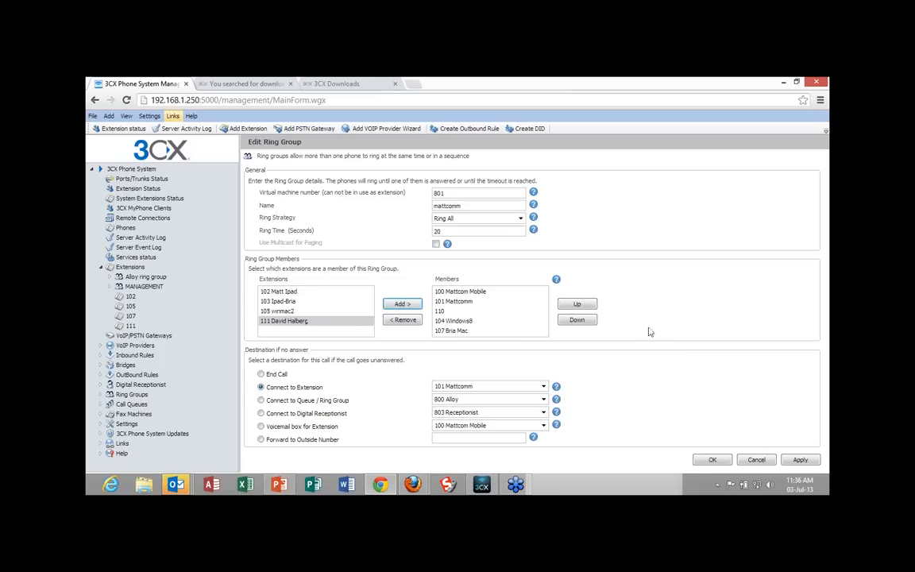
click(801, 461)
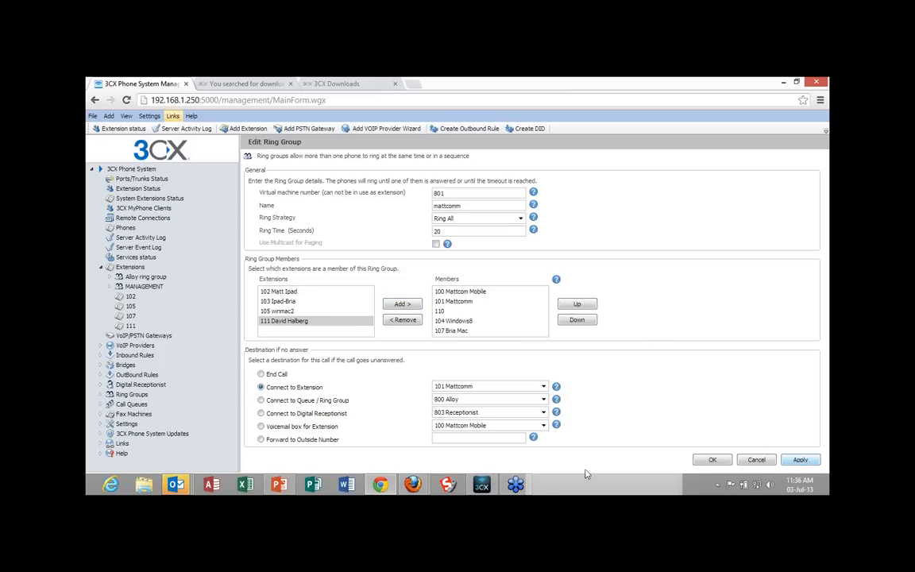
click(713, 461)
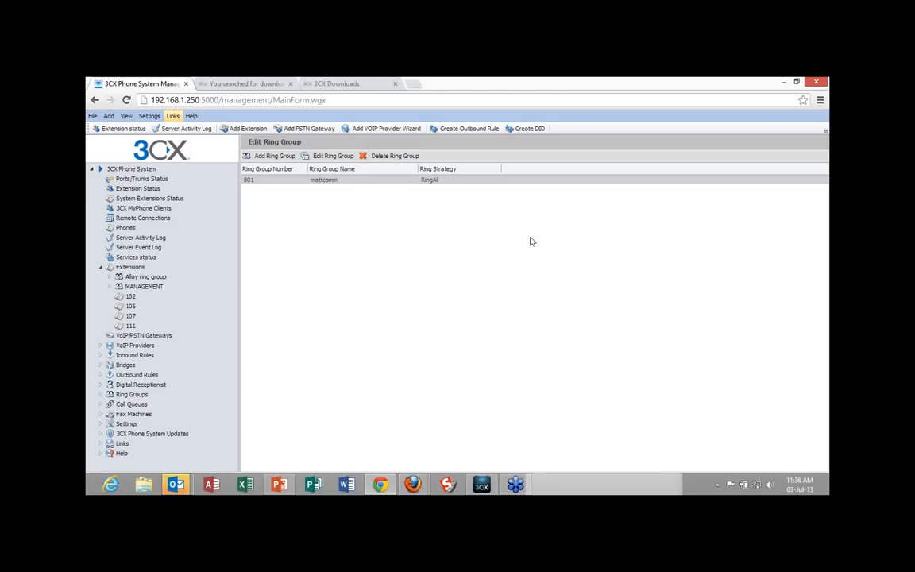
Open the general system settings and review the global options, including the recording path.
click(125, 424)
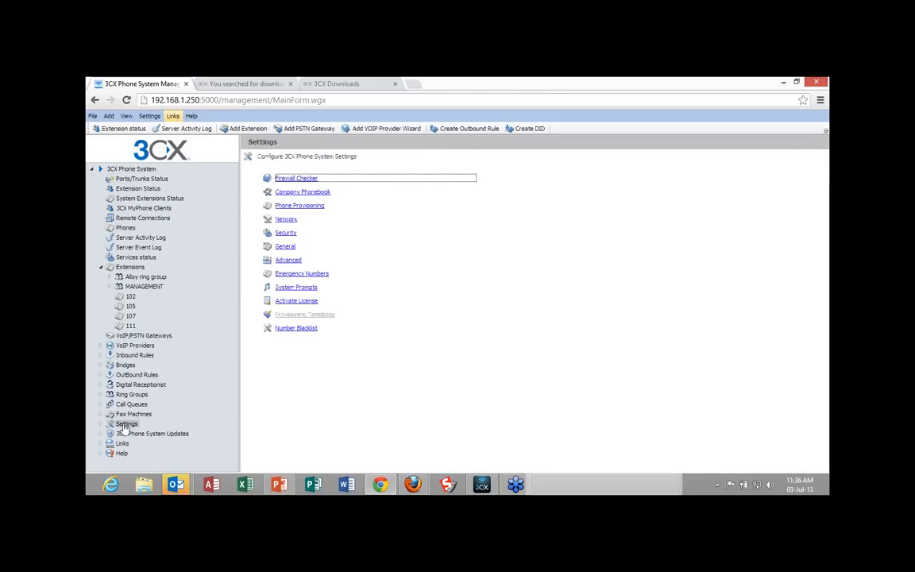
click(285, 247)
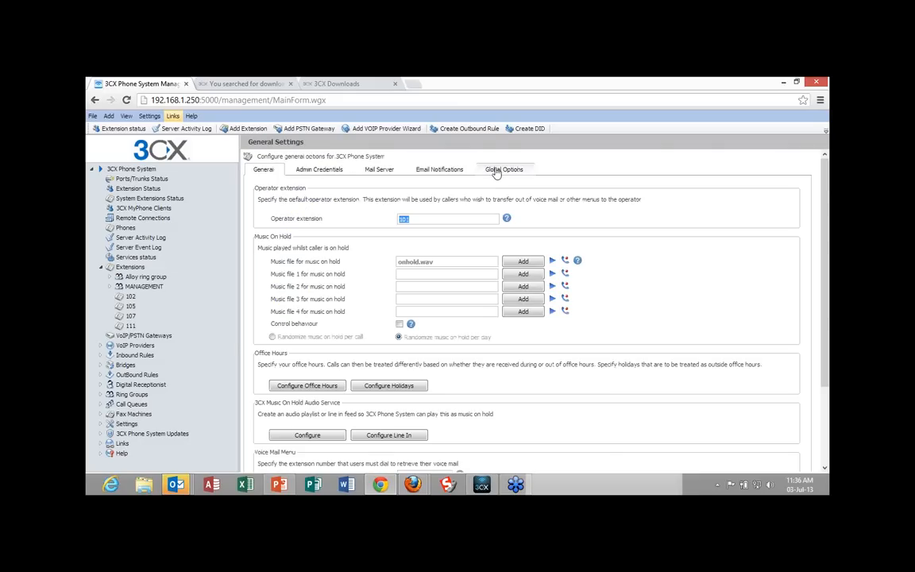
click(496, 173)
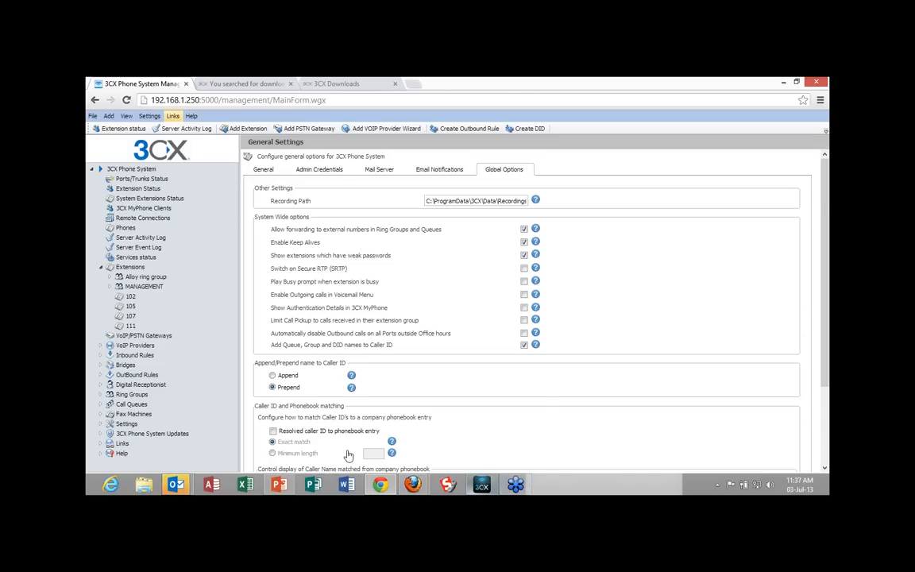
Open extension 111 from the extensions list and review its other capabilities and options, including call recording.
click(130, 267)
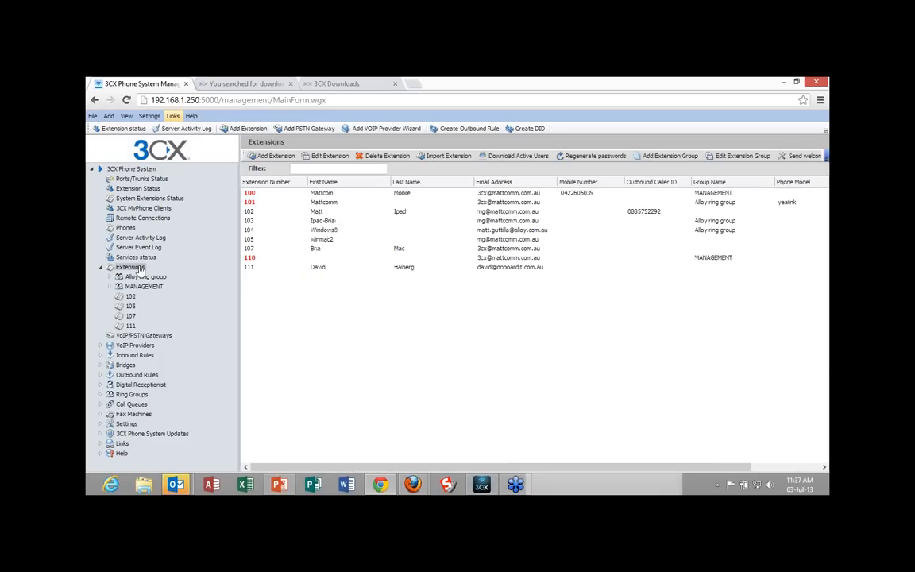
click(251, 268)
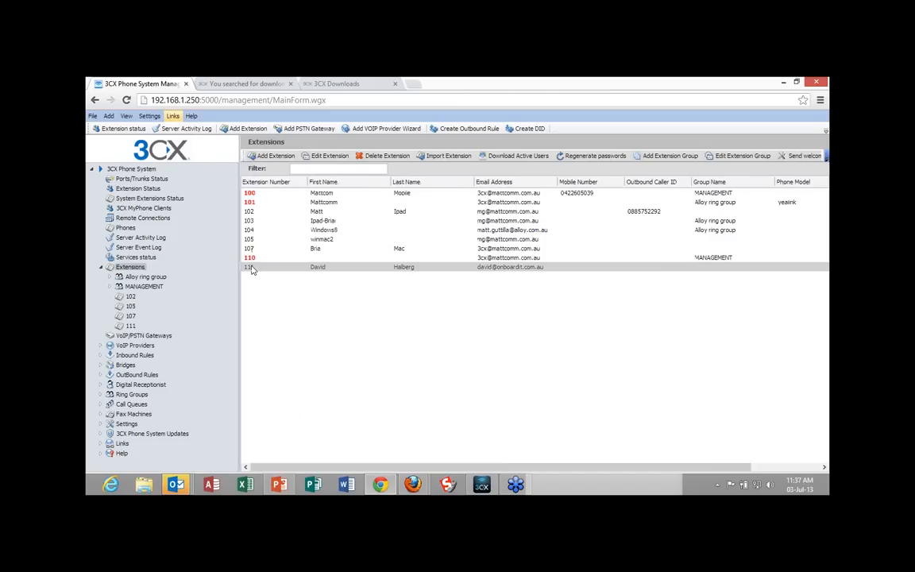
double_click(251, 269)
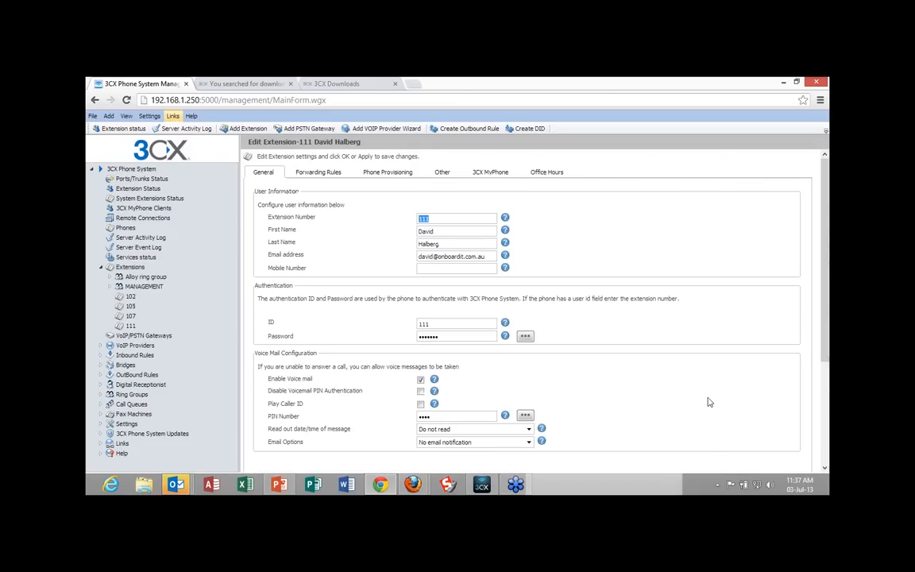
click(448, 174)
scroll(535, 314, down, 3)
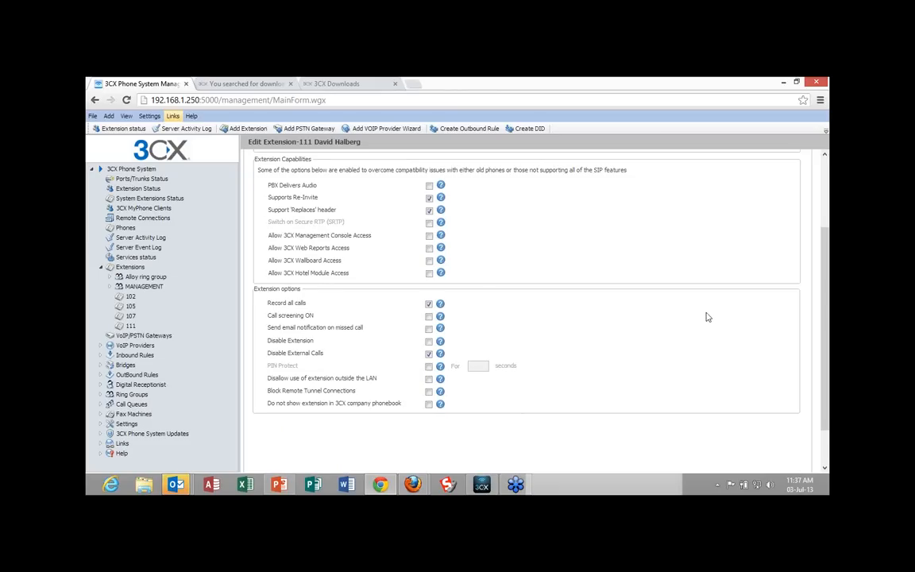
scroll(708, 317, down, 1)
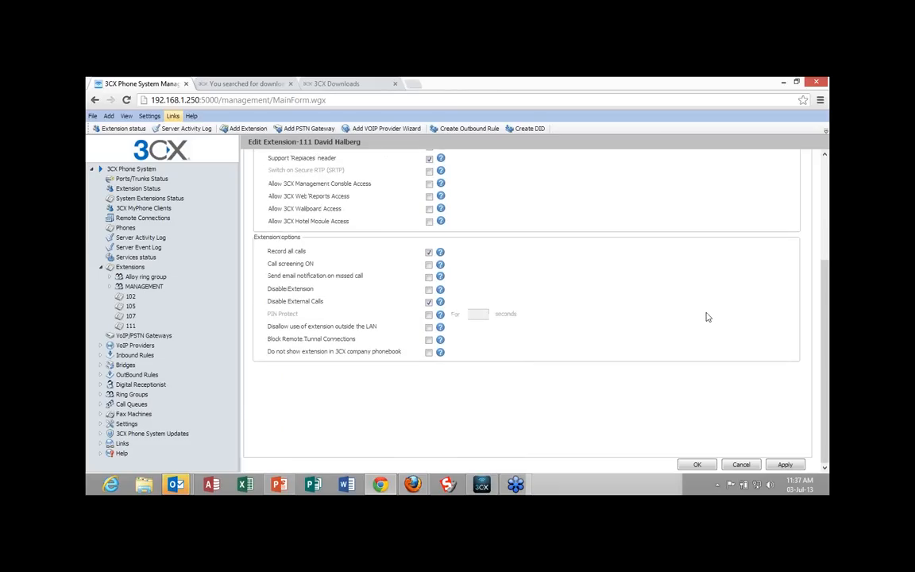
scroll(708, 317, up, 1)
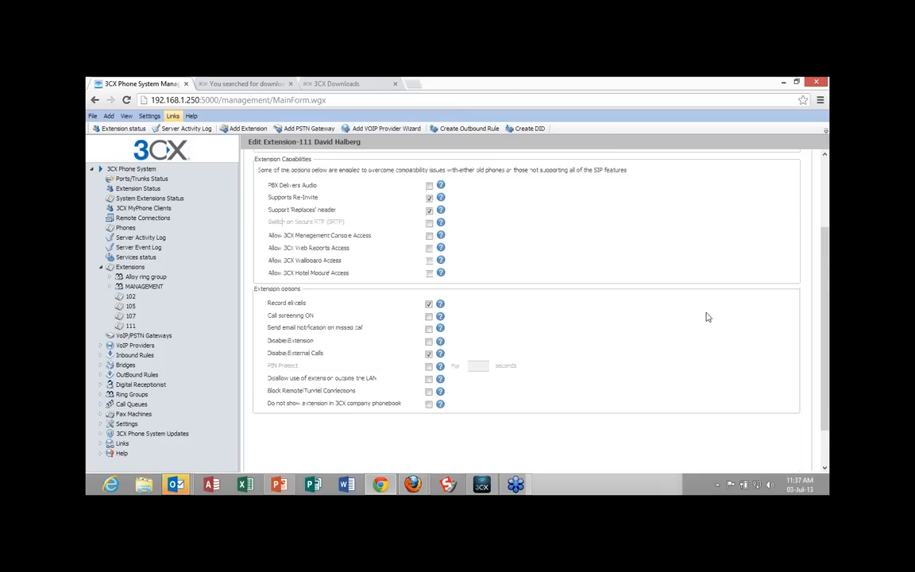
scroll(708, 317, down, 1)
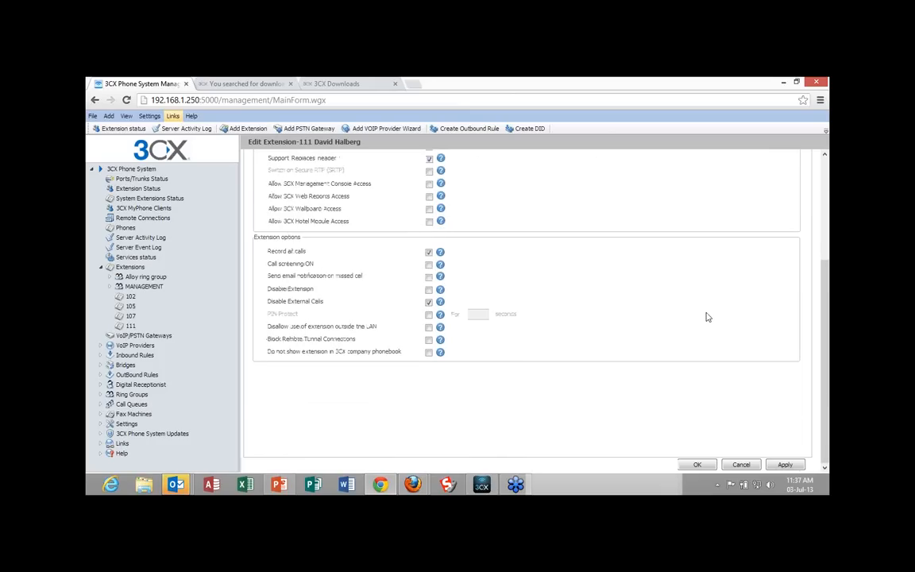
scroll(708, 317, up, 3)
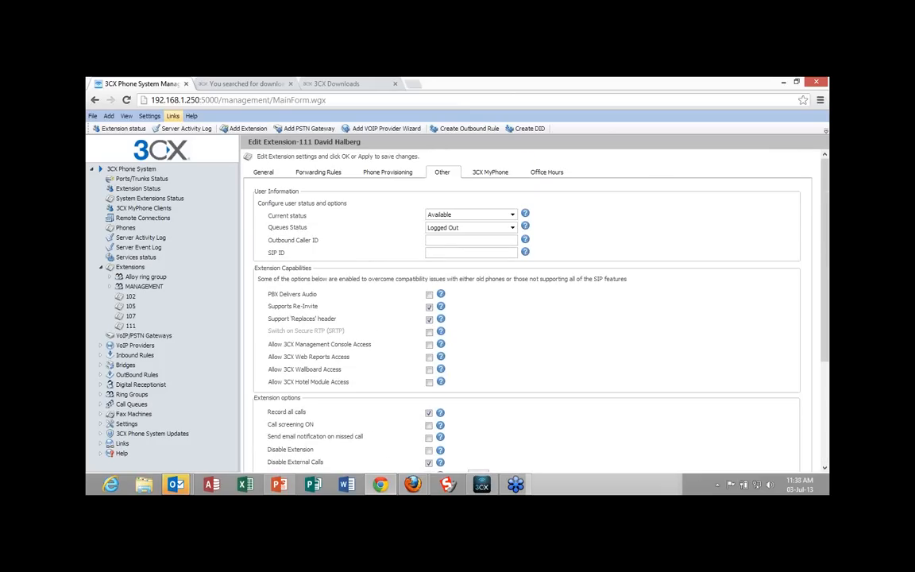
Switch to the 3CXPhone softphone to view its call controls and minimize it again.
click(481, 486)
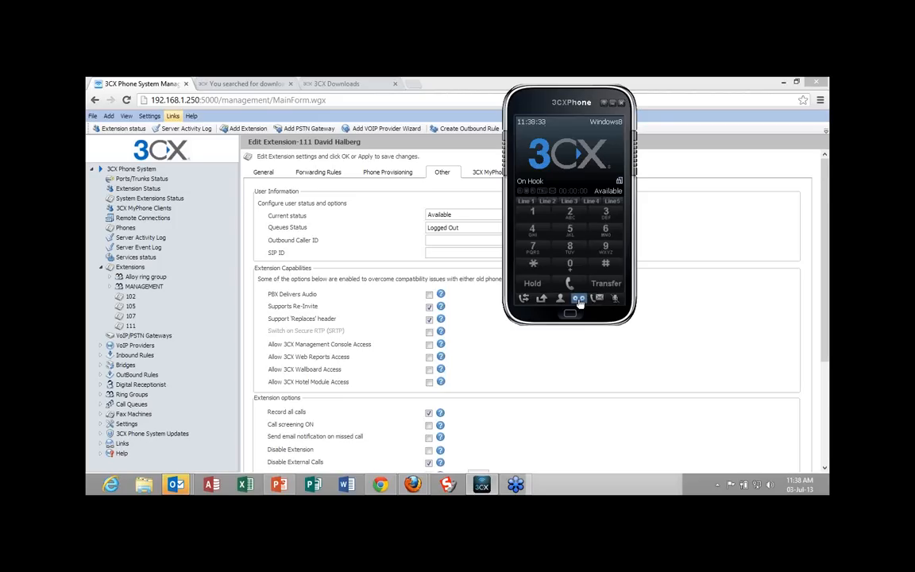
click(614, 105)
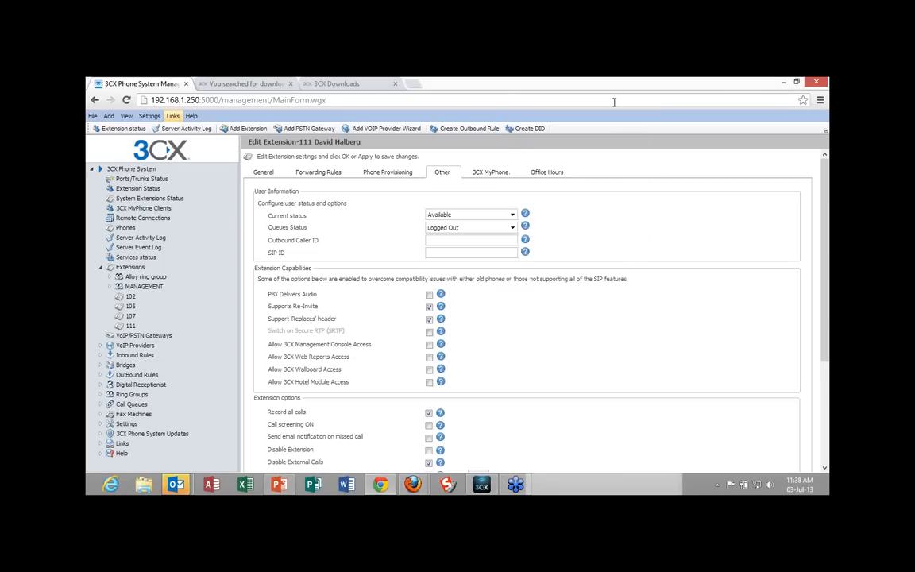
Switch to File Explorer and browse to the Logs folder under C:\ProgramData\3CXMyPhone Client Addin\Data.
right_click(145, 486)
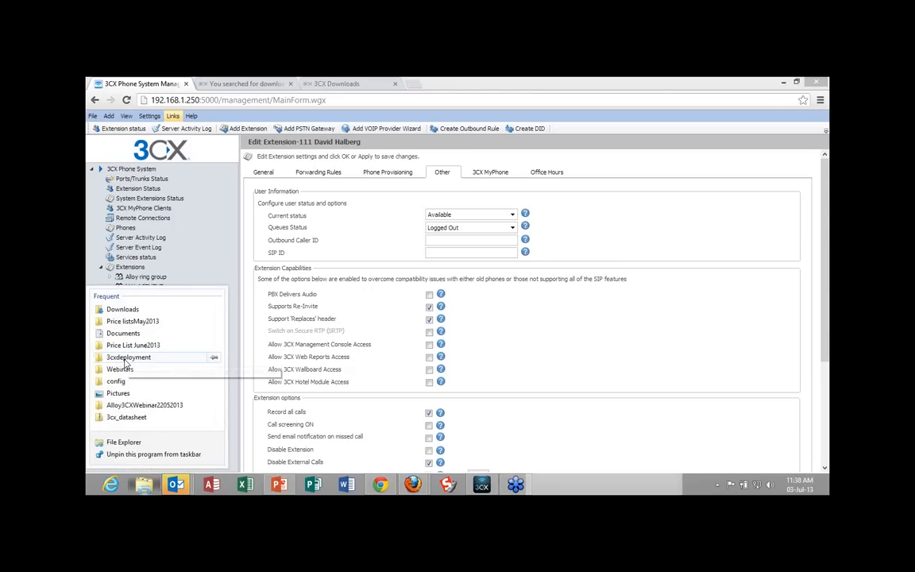
click(146, 488)
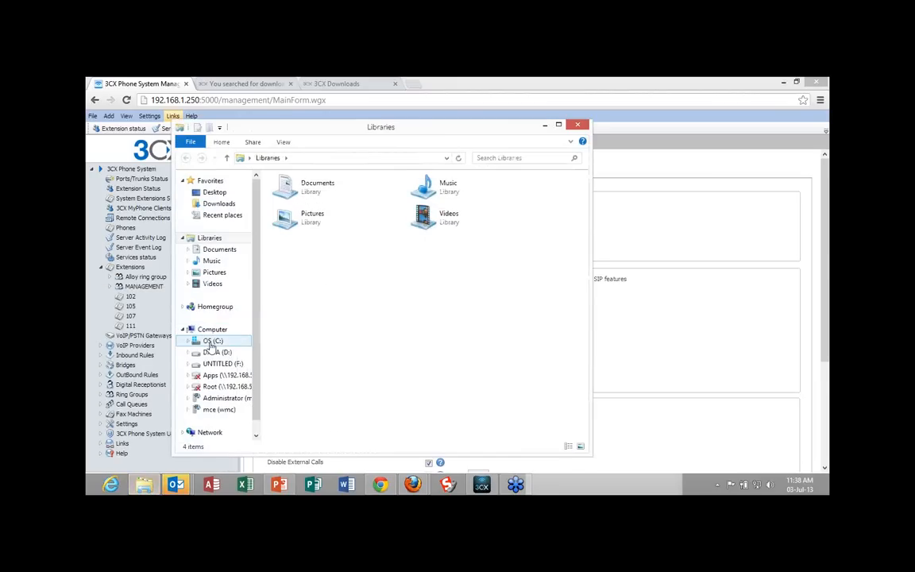
click(212, 343)
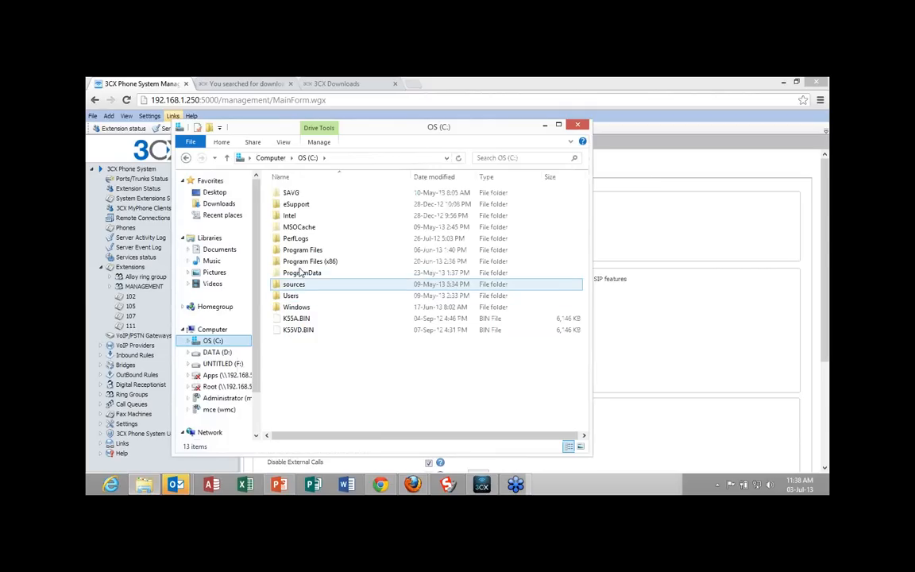
click(300, 274)
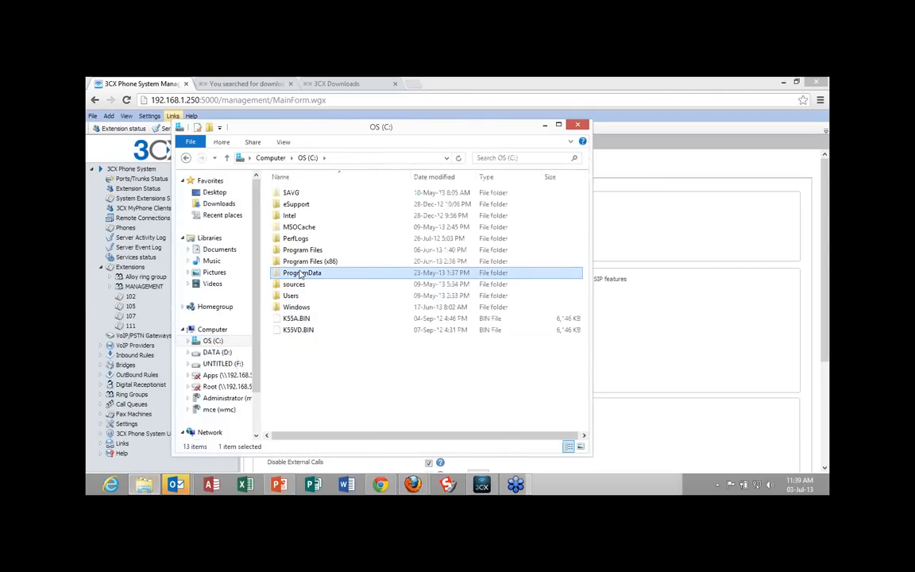
double_click(301, 274)
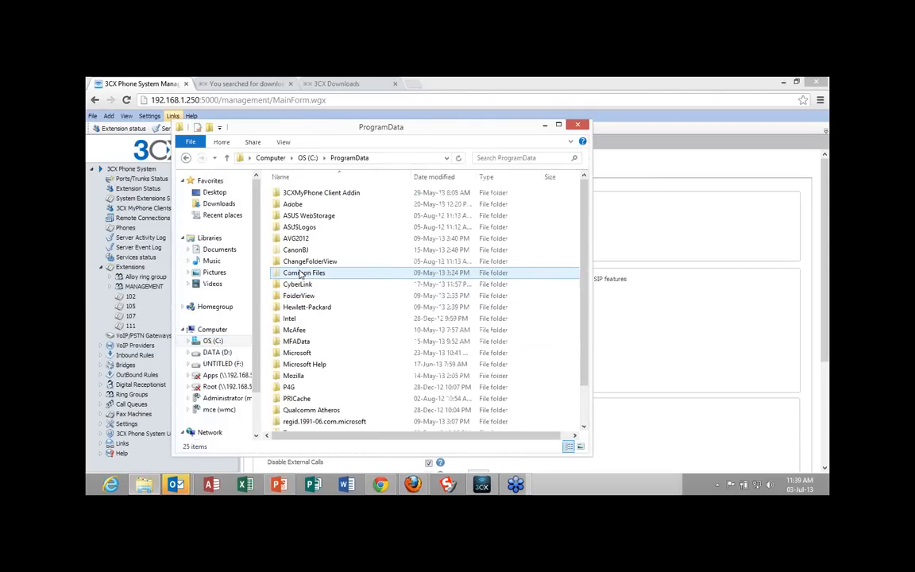
click(300, 195)
double_click(300, 195)
double_click(300, 195)
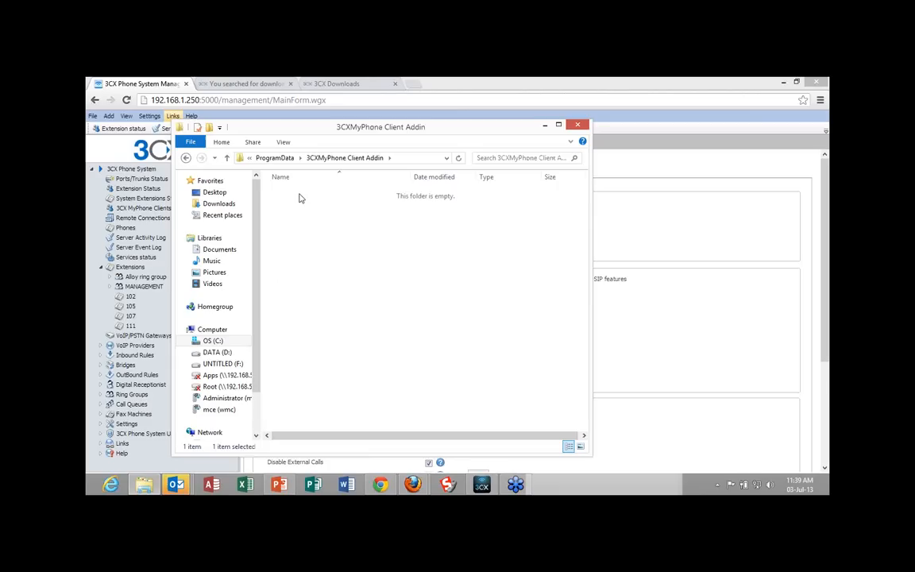
double_click(299, 195)
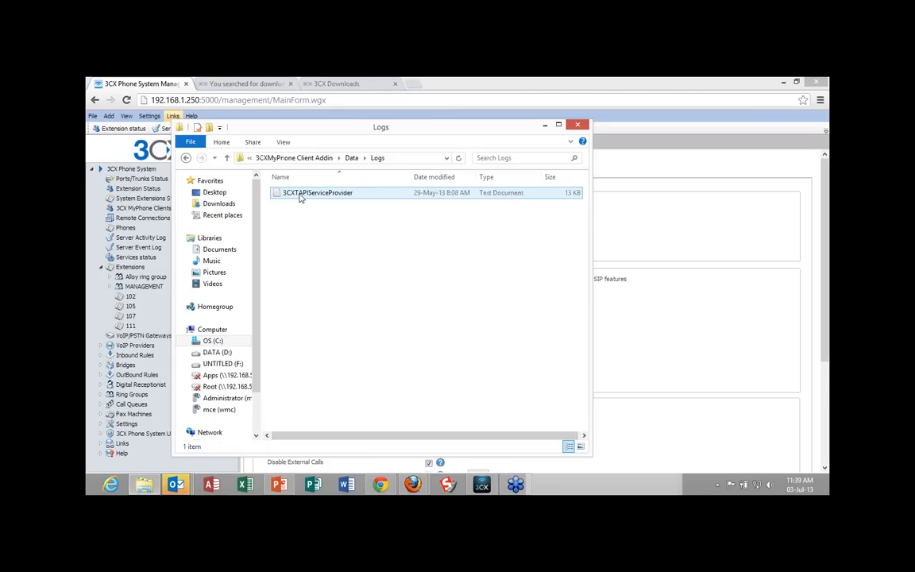
Go back to the C: drive and look in the Program Files folder for 3CX folders.
click(186, 159)
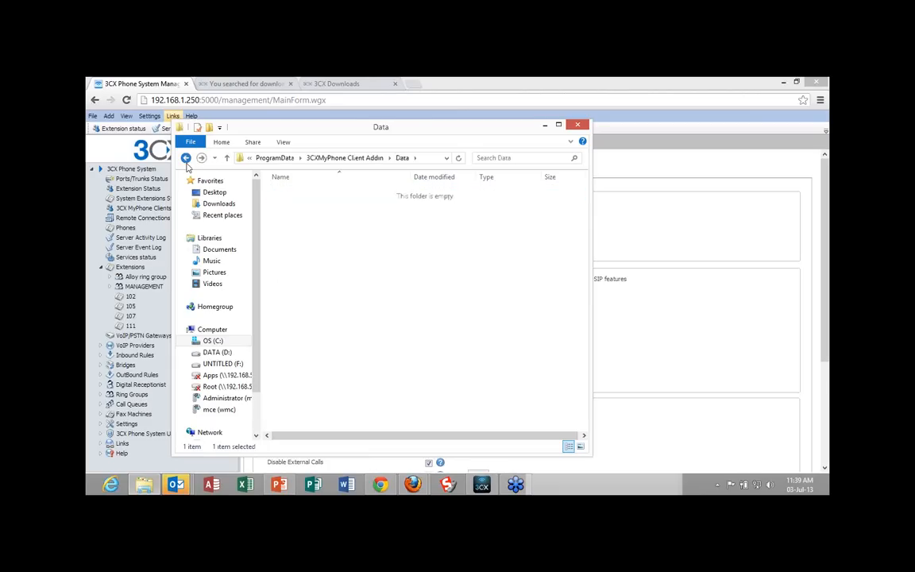
double_click(186, 158)
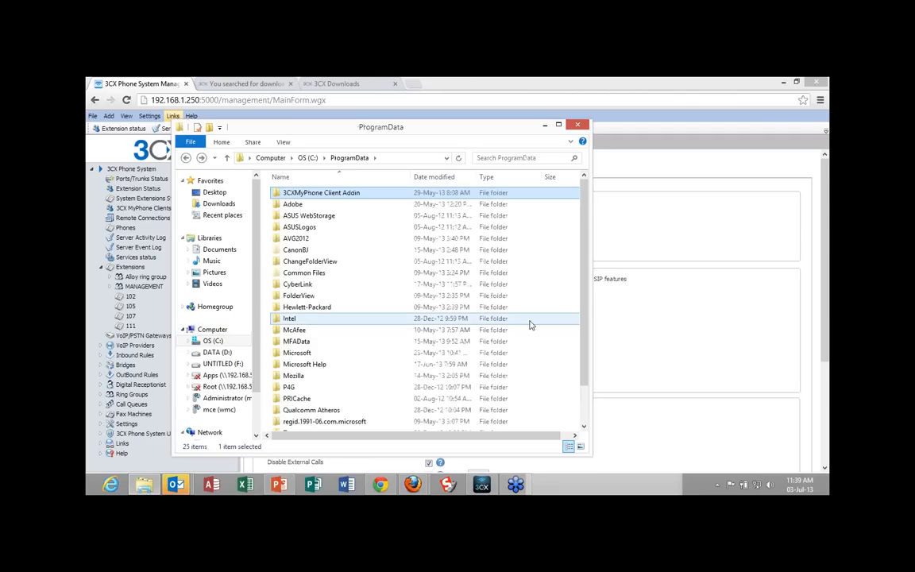
click(186, 159)
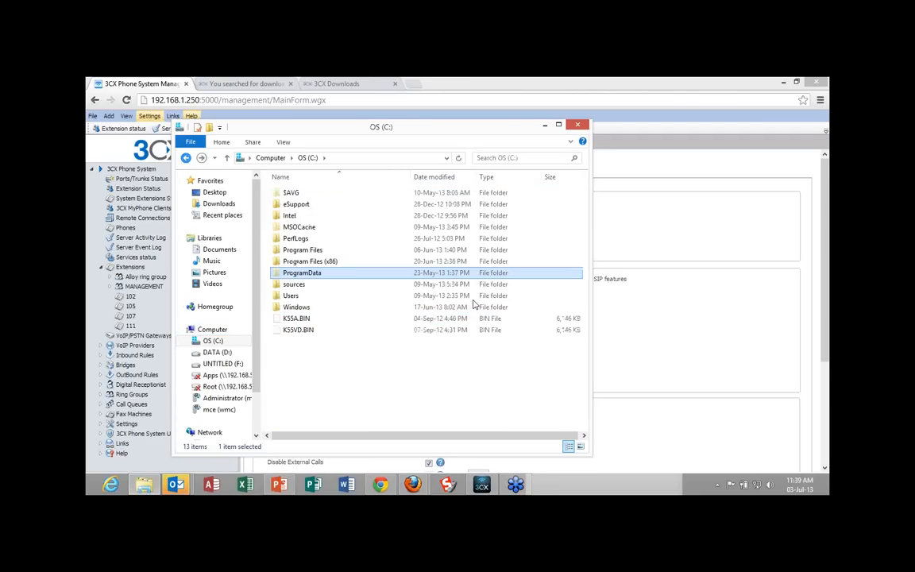
click(324, 251)
double_click(323, 251)
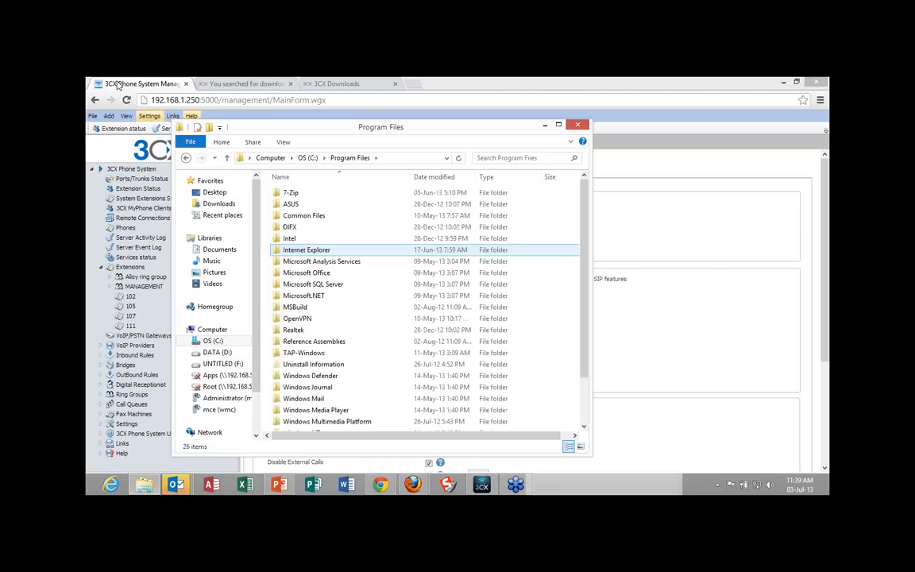
Return to C:\ProgramData and look through its whole folder list for the 3CX data folder.
click(186, 158)
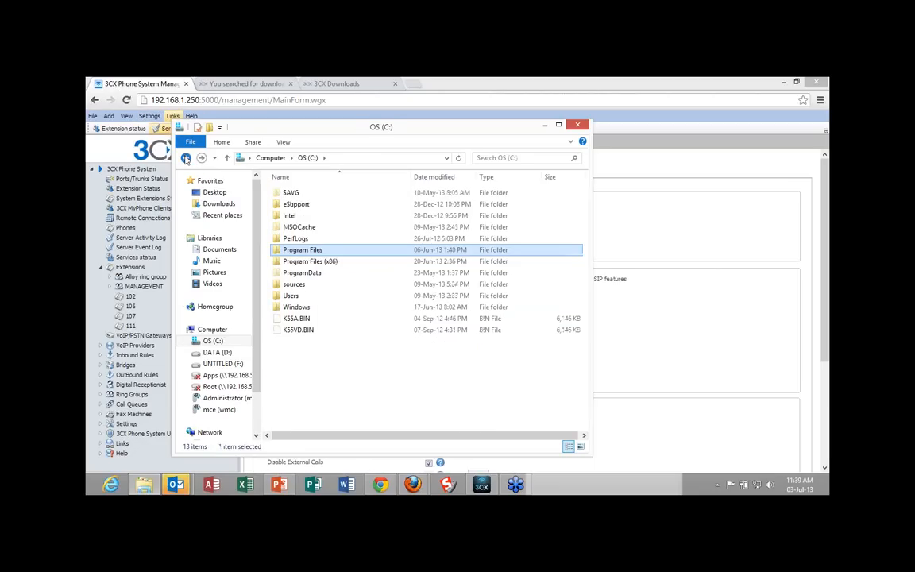
click(186, 158)
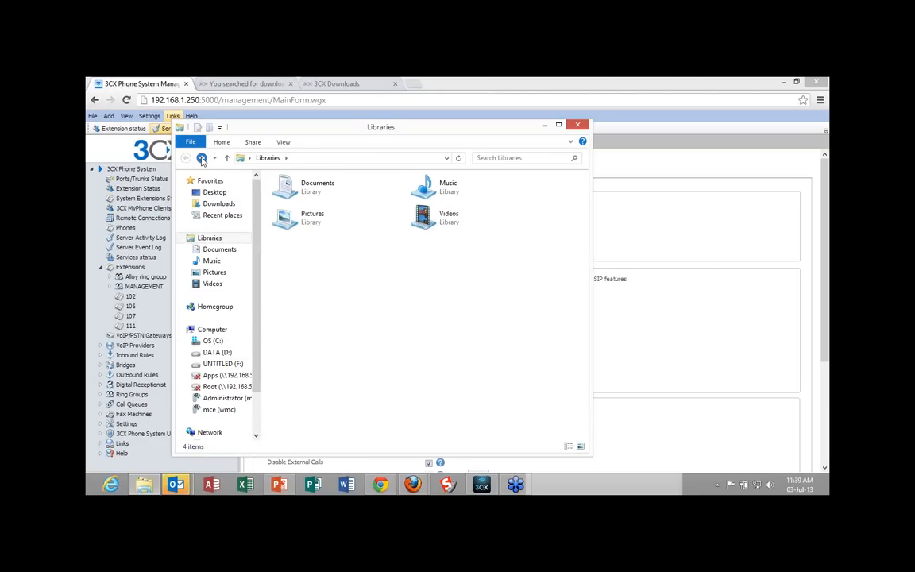
click(202, 158)
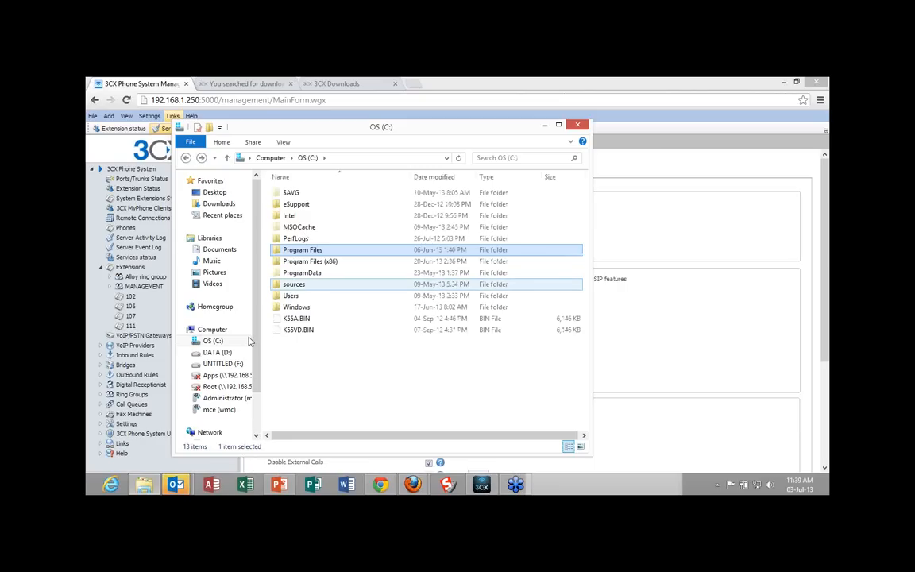
double_click(373, 273)
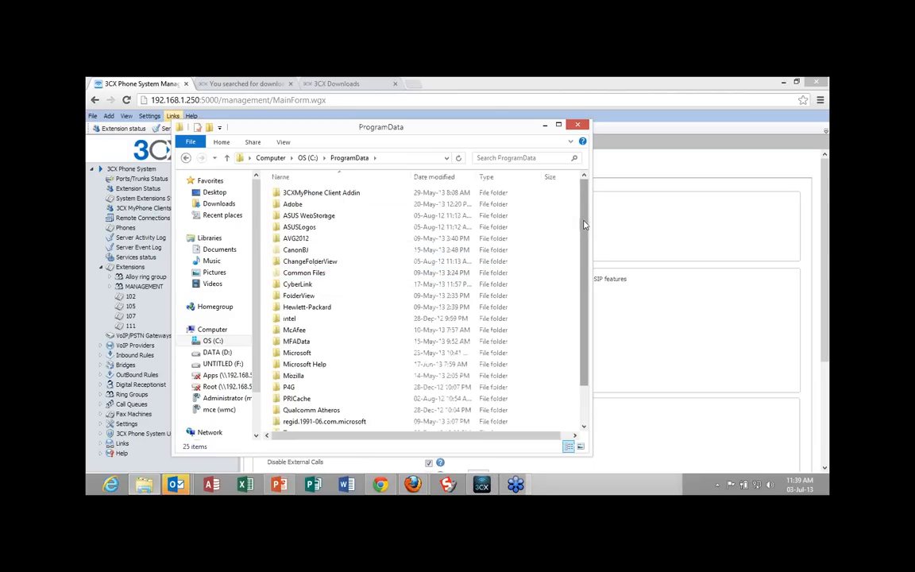
drag(584, 225, 585, 252)
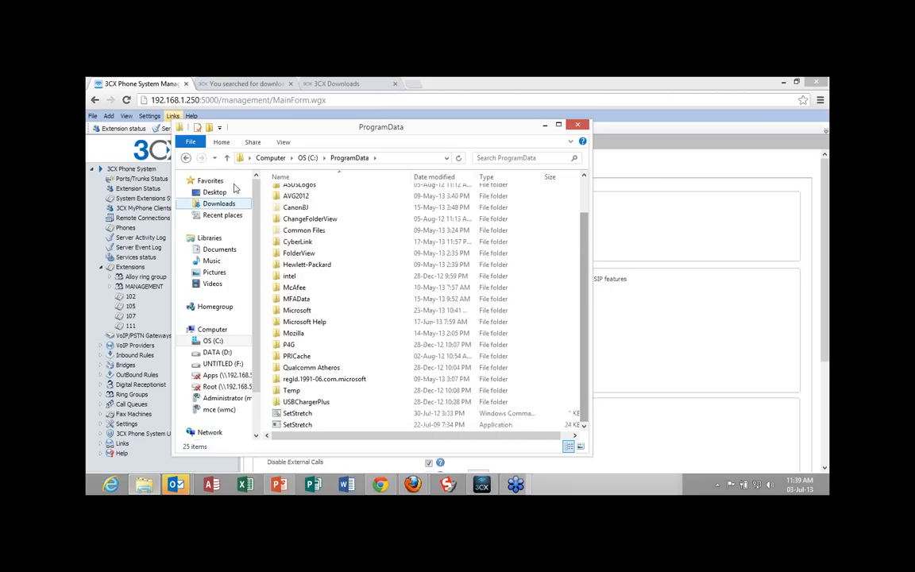
click(582, 186)
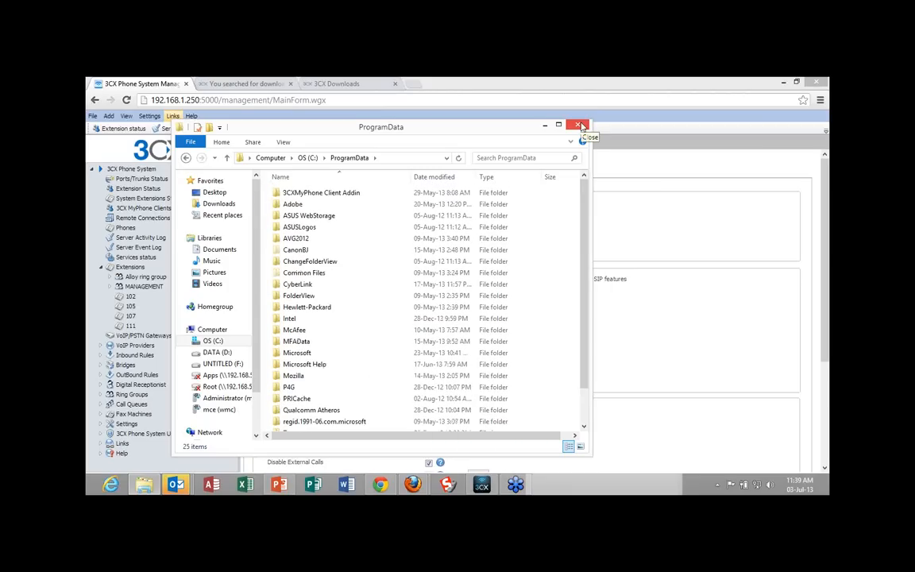
Close the ProgramData folder window, glance at the 3CX website's search results, and return to the management console.
click(583, 126)
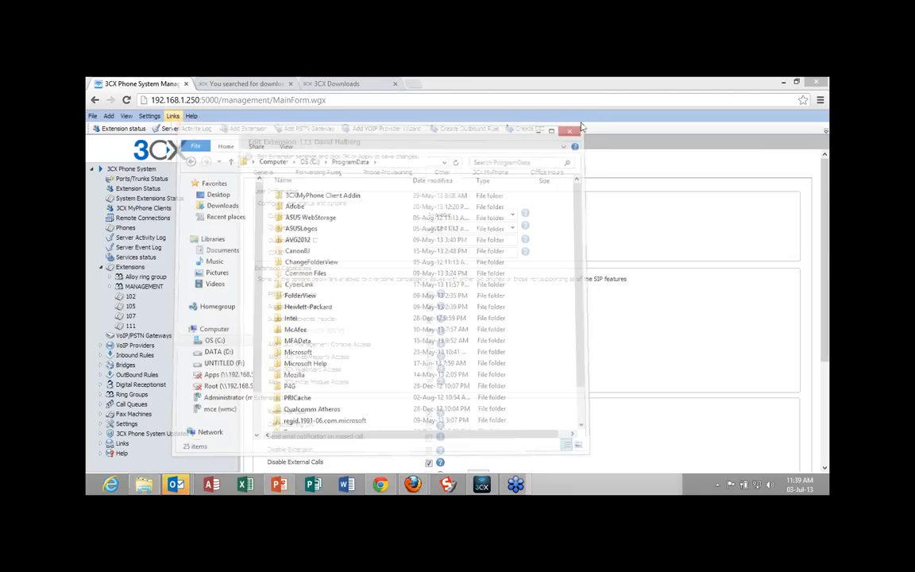
click(246, 86)
click(179, 86)
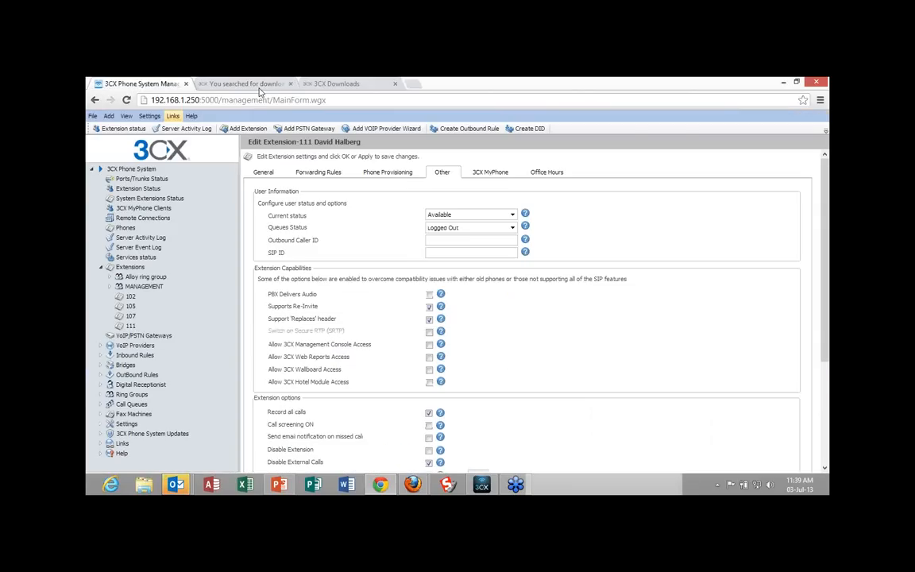
click(246, 84)
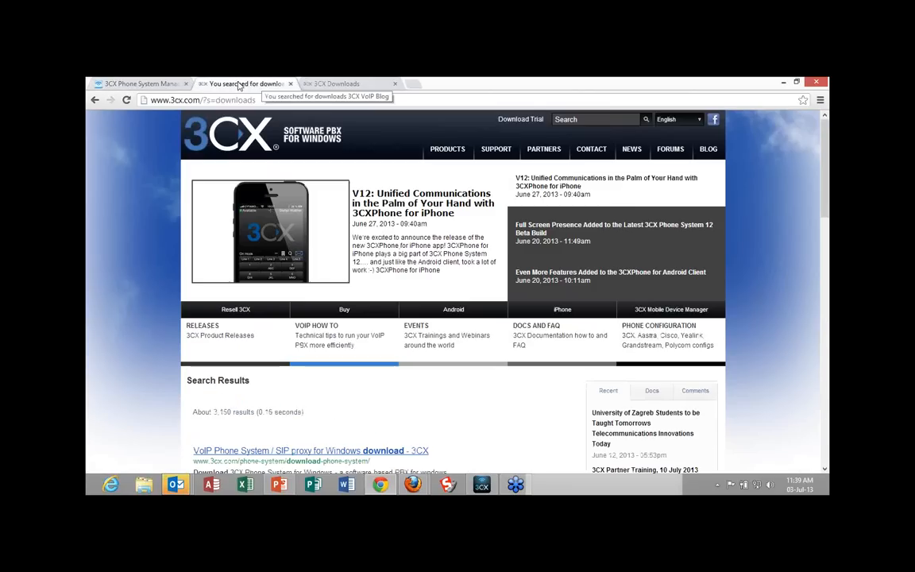
click(179, 85)
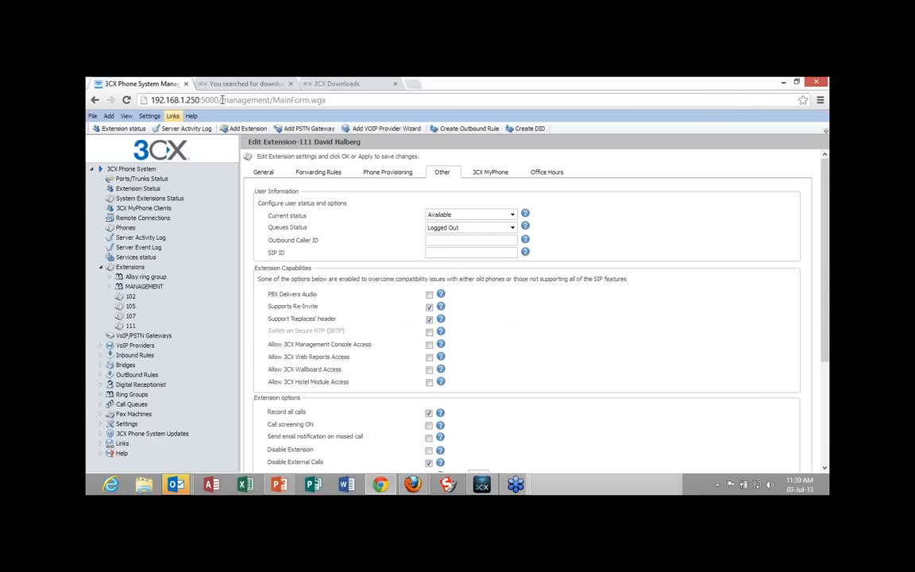
Copy the server address 192.168.1.250:5000 and open its /reports page in a new browser tab.
drag(217, 100, 166, 102)
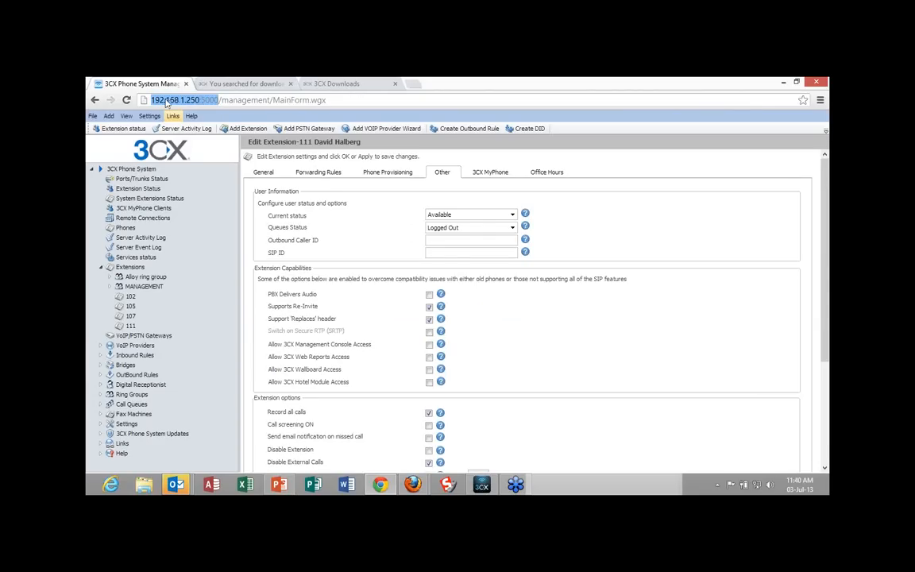
right_click(166, 102)
click(202, 149)
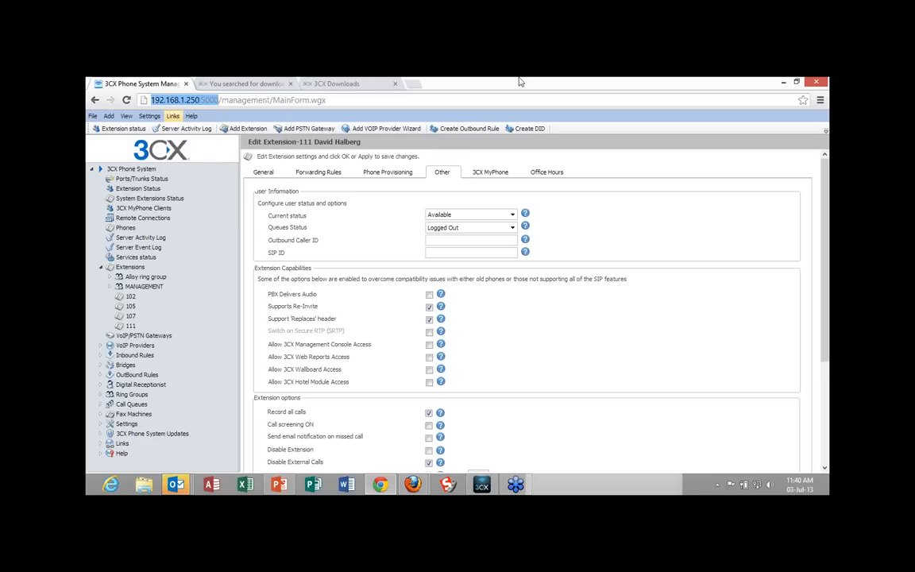
click(413, 84)
right_click(220, 101)
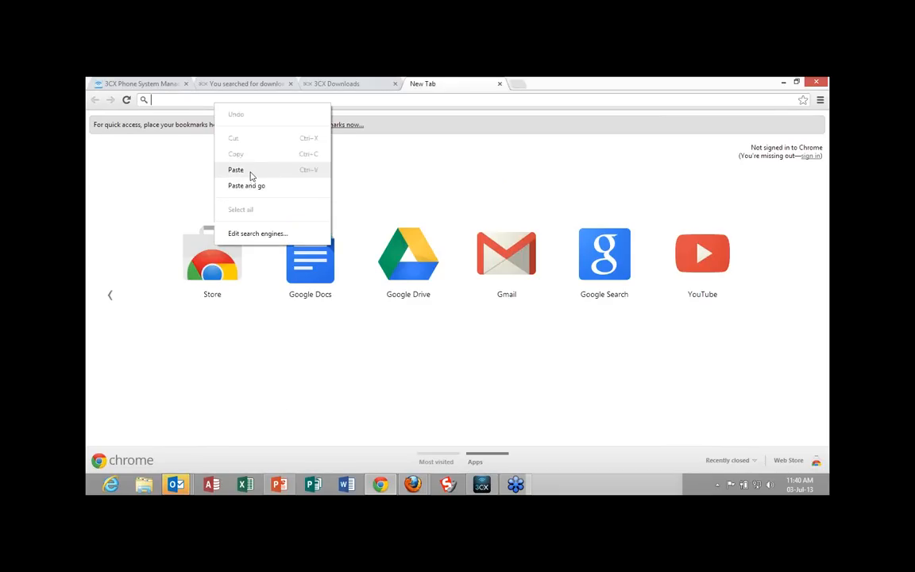
click(251, 174)
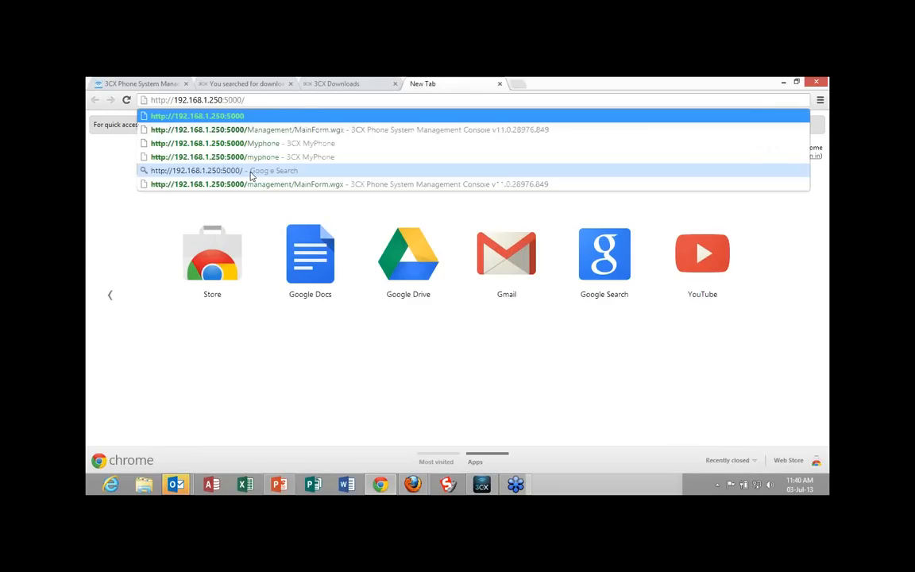
text(rep)
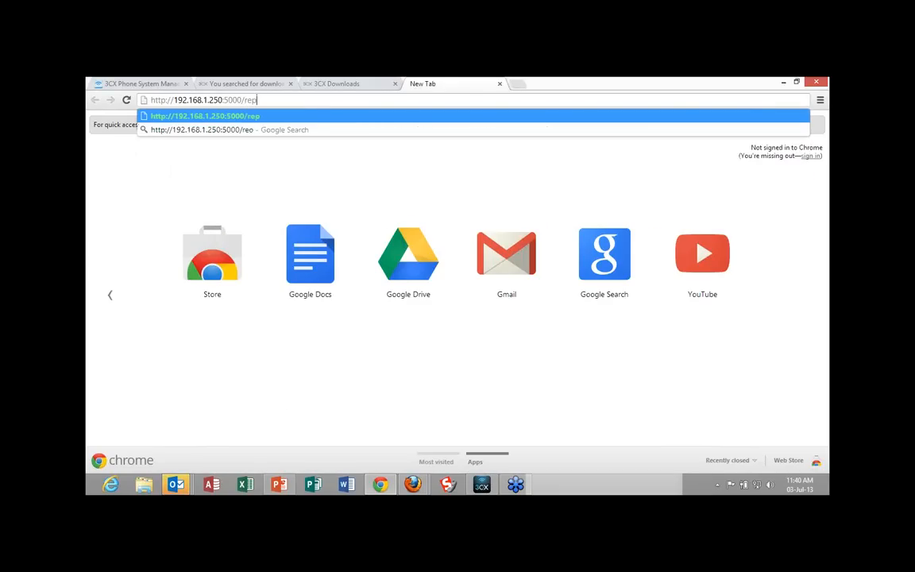
text(orts)
key(Return)
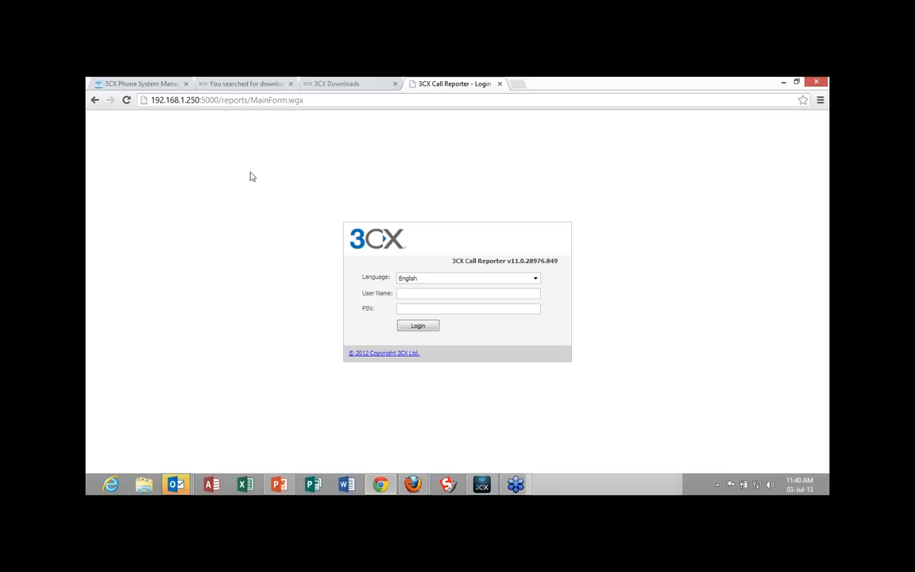
Log in to 3CX Call Reporter with the administrator user name and PIN.
text(3cxmattcom)
key(Tab)
text(••••••••)
key(Return)
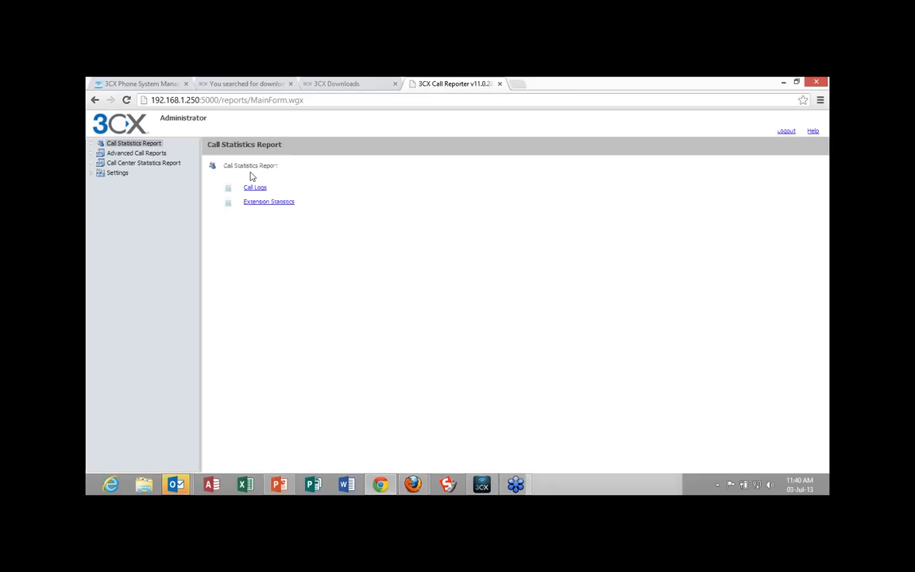
Generate the Call Logs report with its default filters and download the recording of the 6/7/2013 4:14:47 PM call on page 2.
click(262, 189)
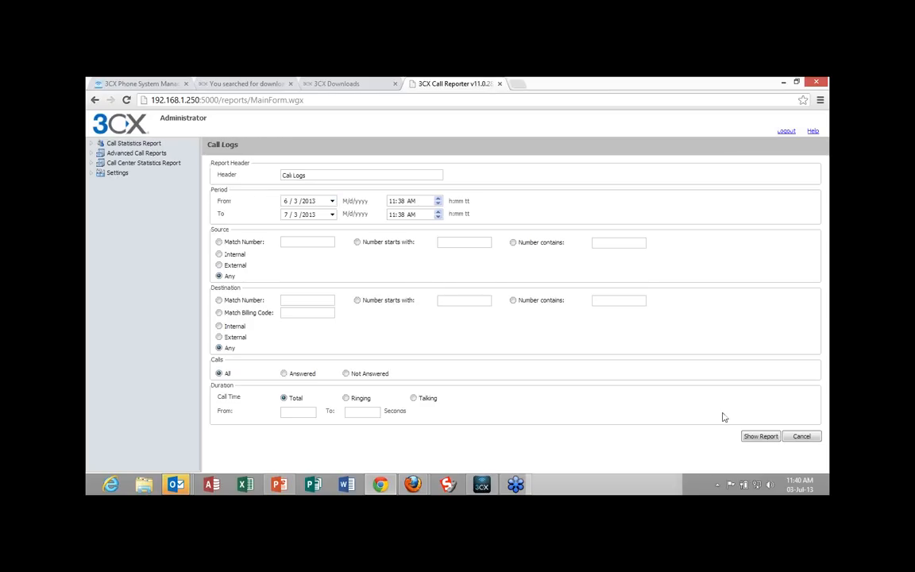
click(760, 437)
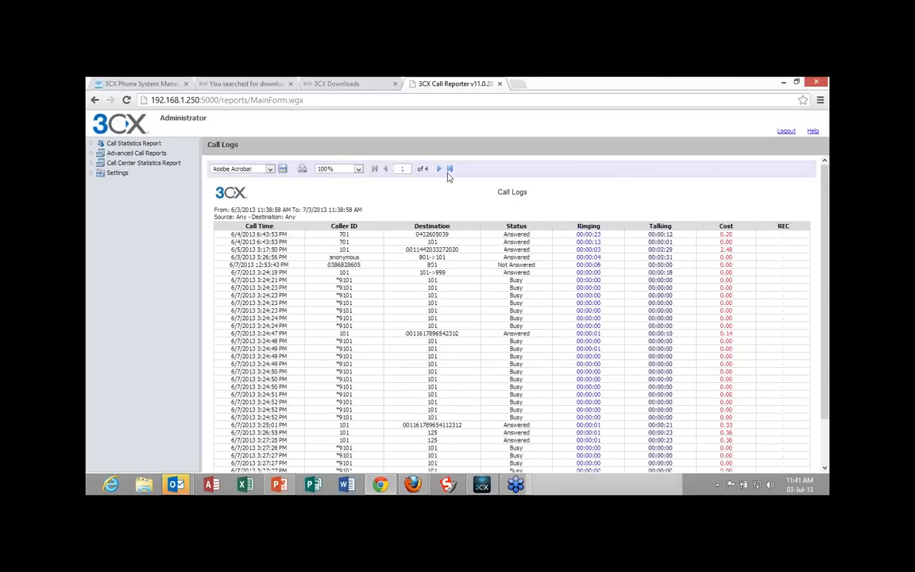
click(437, 170)
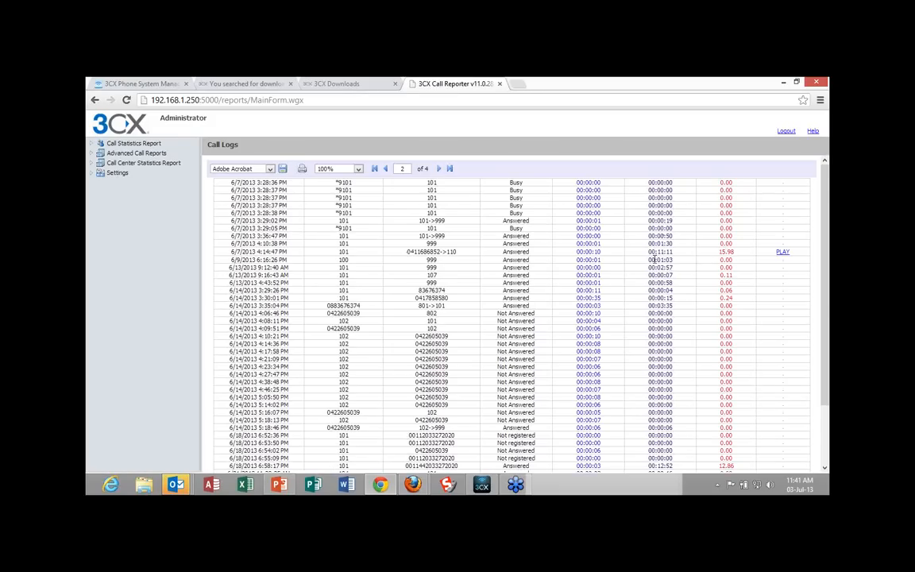
click(783, 253)
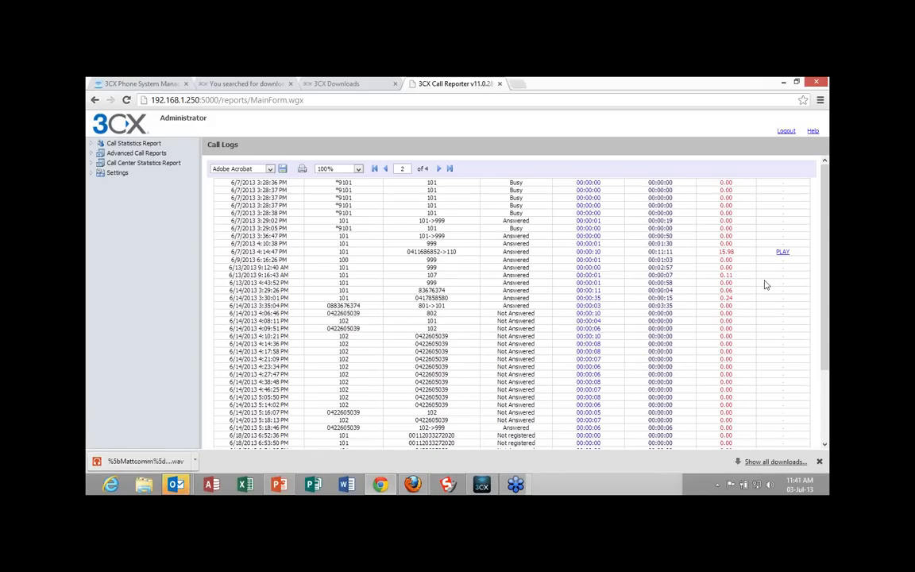
Go to page 4 of the call log and download the recording of the 7/3/2013 11:19:47 AM call from 104 to 111.
scroll(766, 284, down, 5)
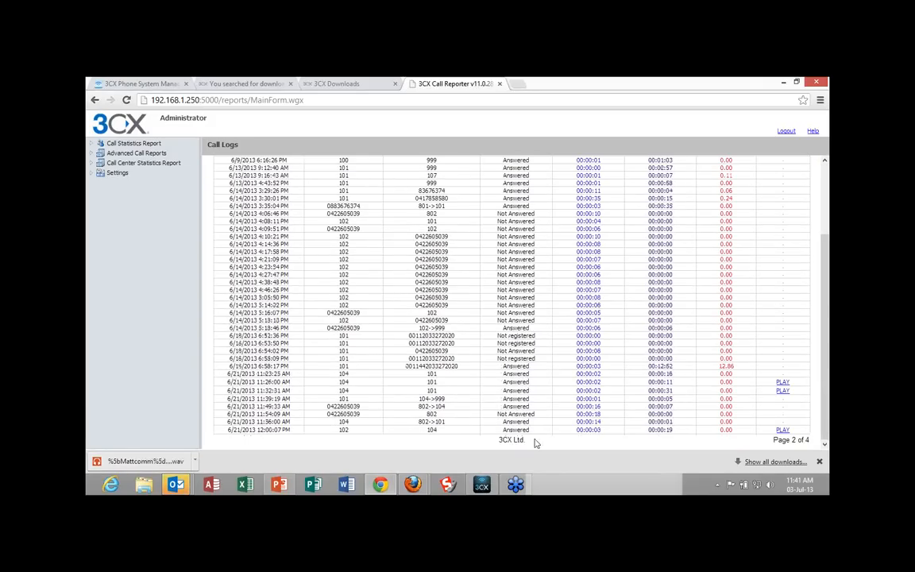
scroll(545, 435, up, 5)
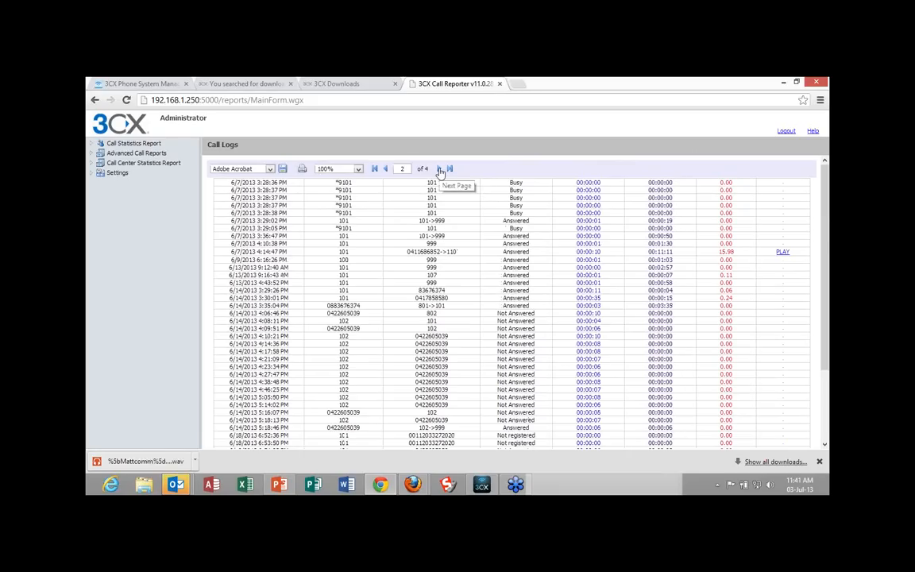
click(440, 170)
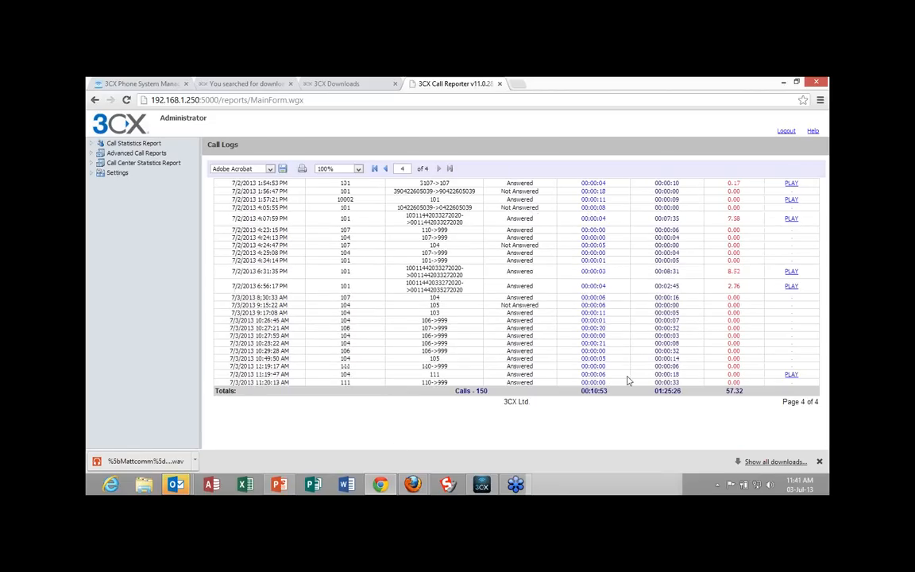
click(791, 375)
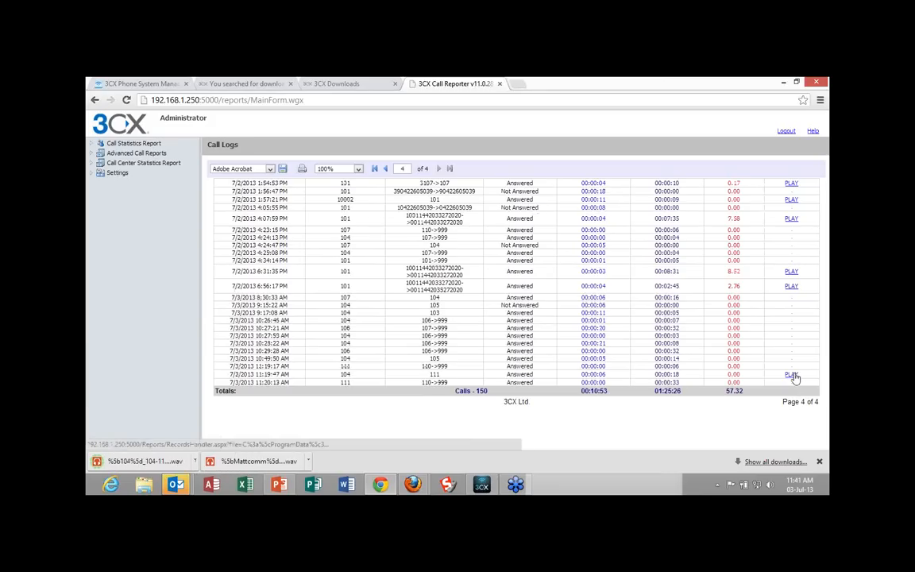
Play the downloaded Mattcomm .wav recording in the music player, pause it, and return to the call log in Chrome.
click(248, 461)
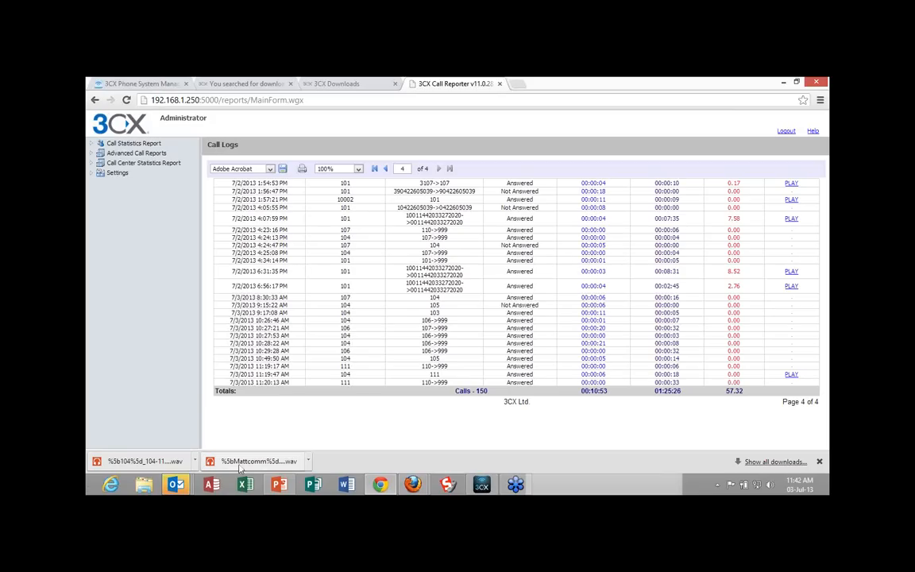
right_click(229, 462)
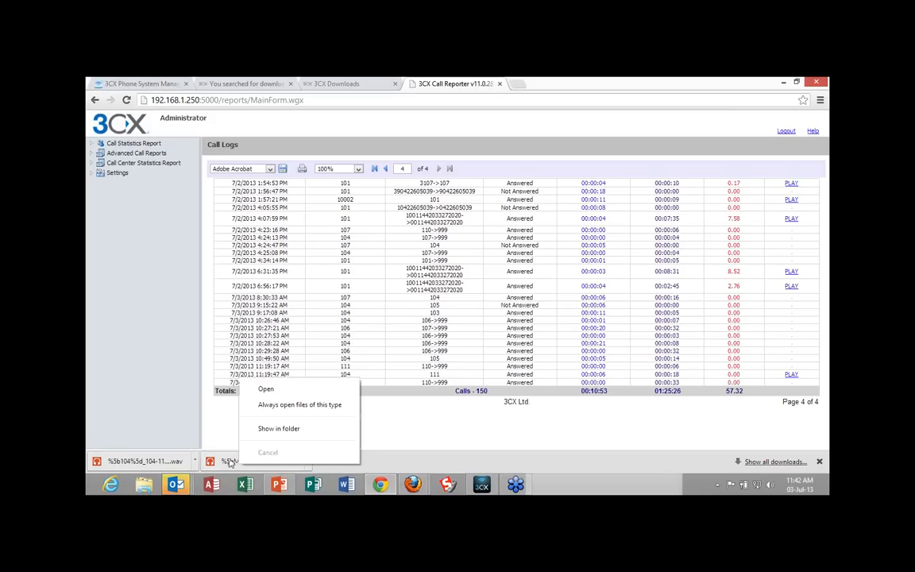
click(230, 462)
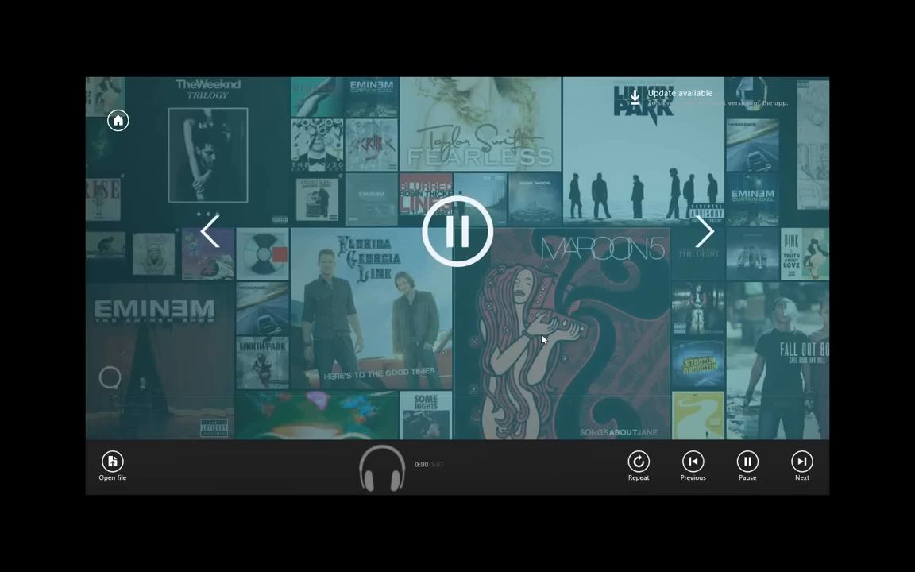
key(space)
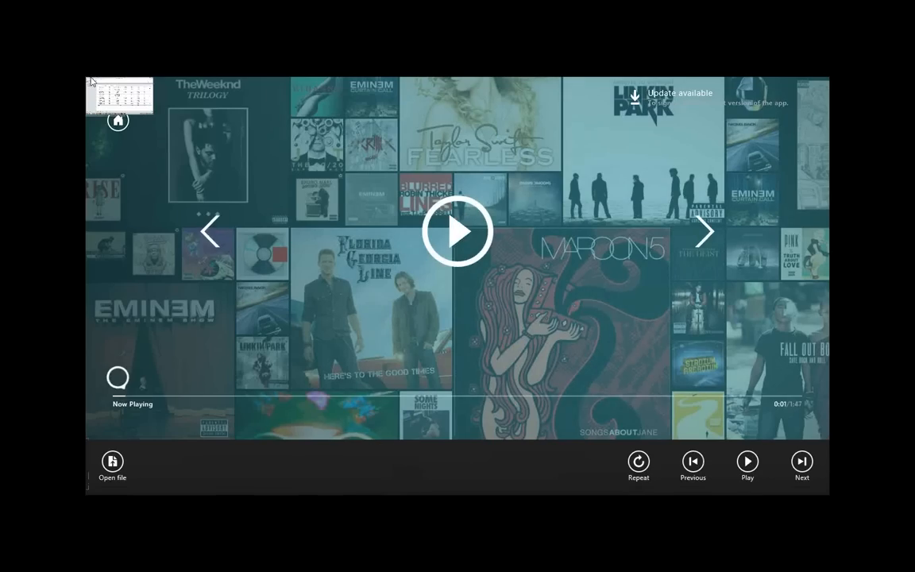
click(92, 82)
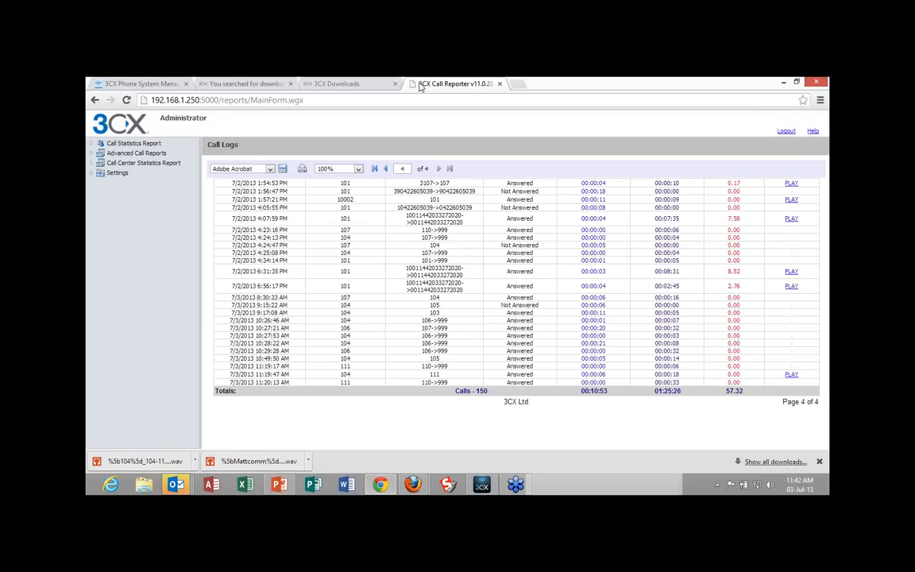
Go back through the call log pages to the Call Statistics Report list and view the Extension Statistics report options.
click(95, 101)
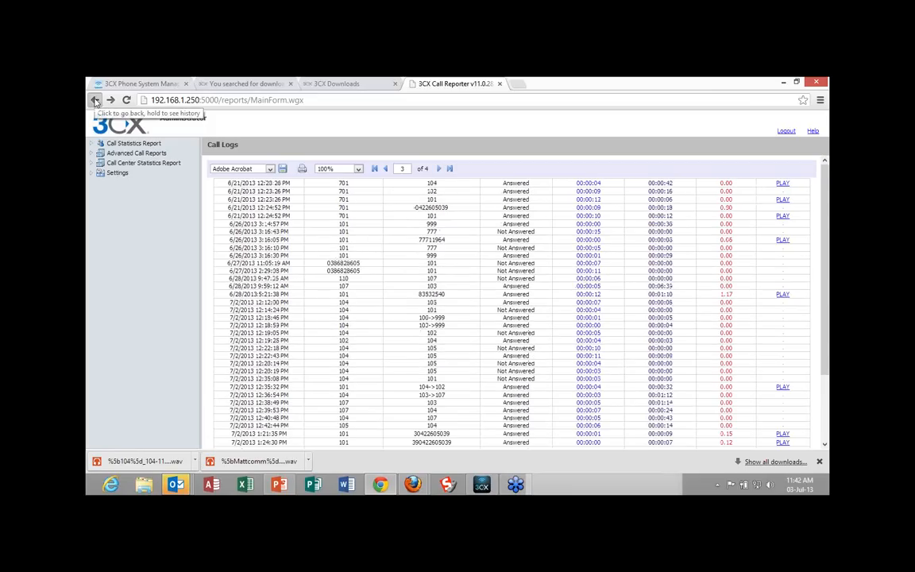
click(94, 101)
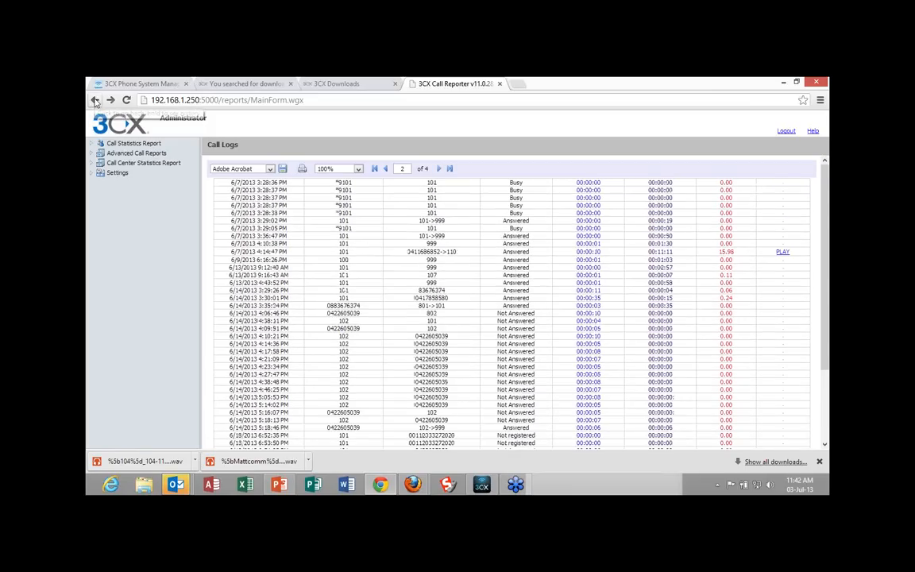
click(95, 101)
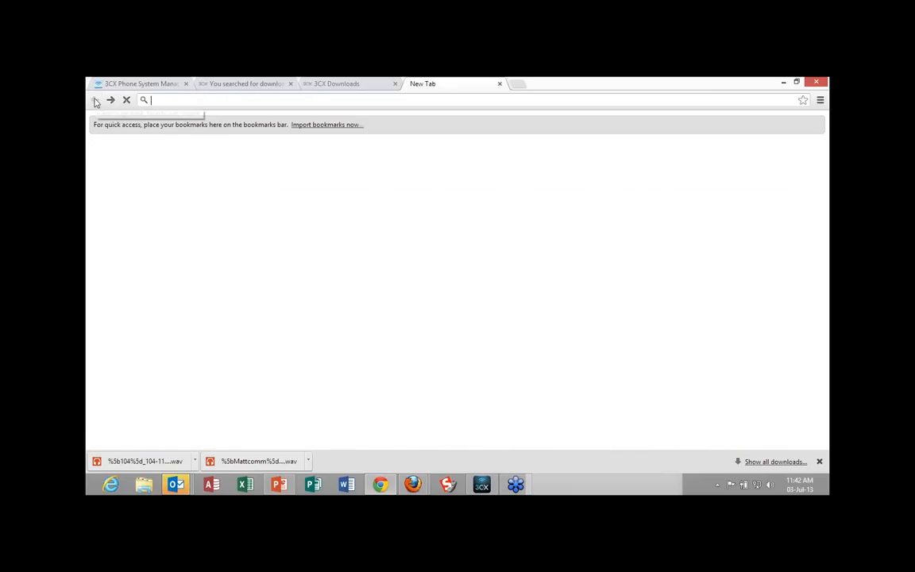
click(110, 100)
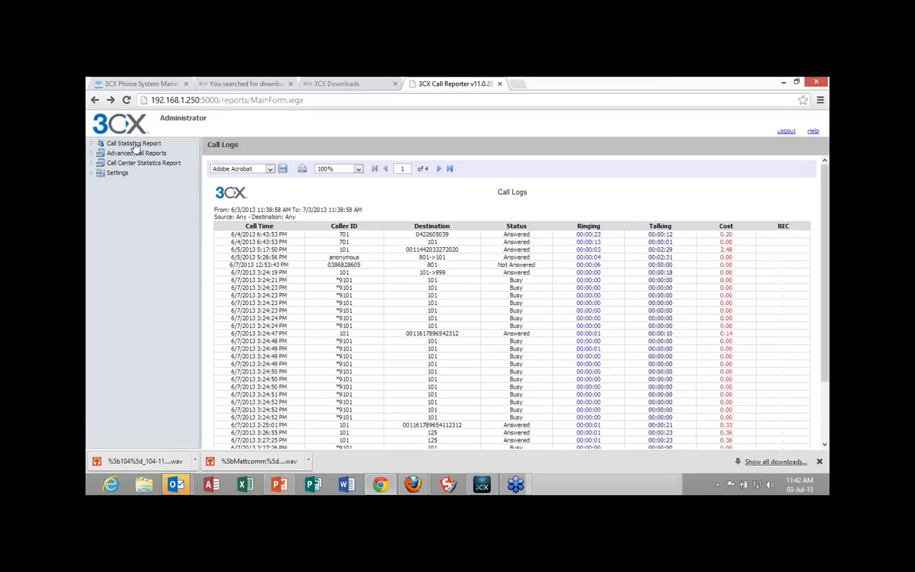
click(134, 143)
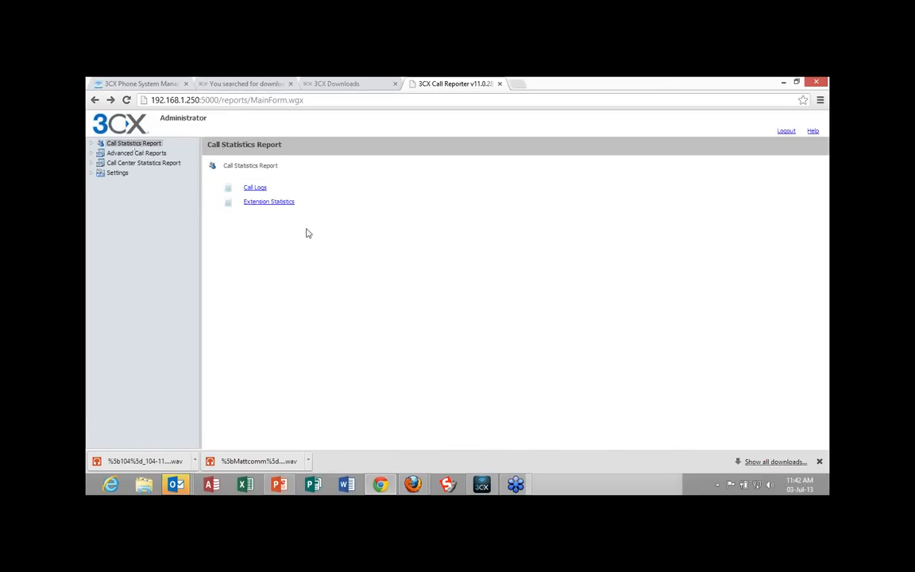
click(265, 203)
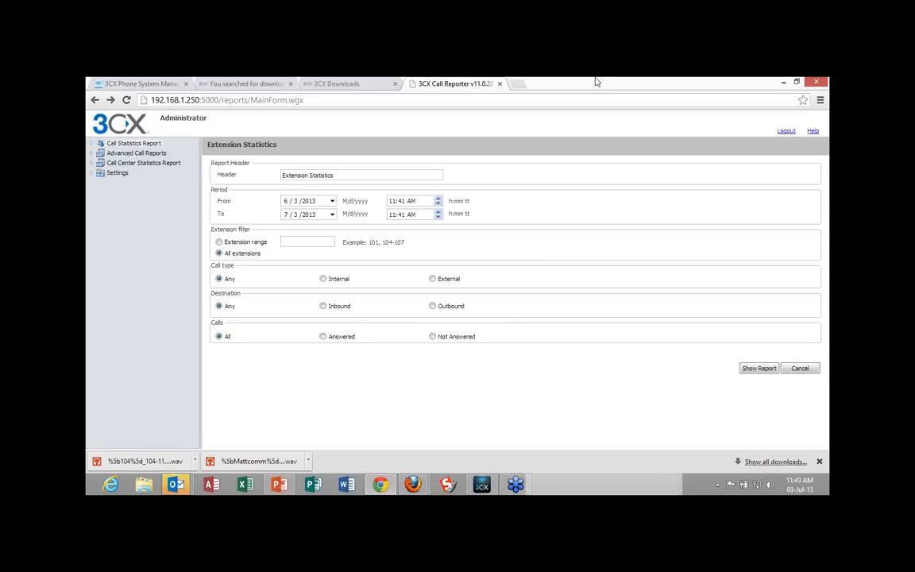
Close Call Reporter, glance at the 3CX Downloads page, and review extension 111's capabilities and options in the management console.
click(499, 83)
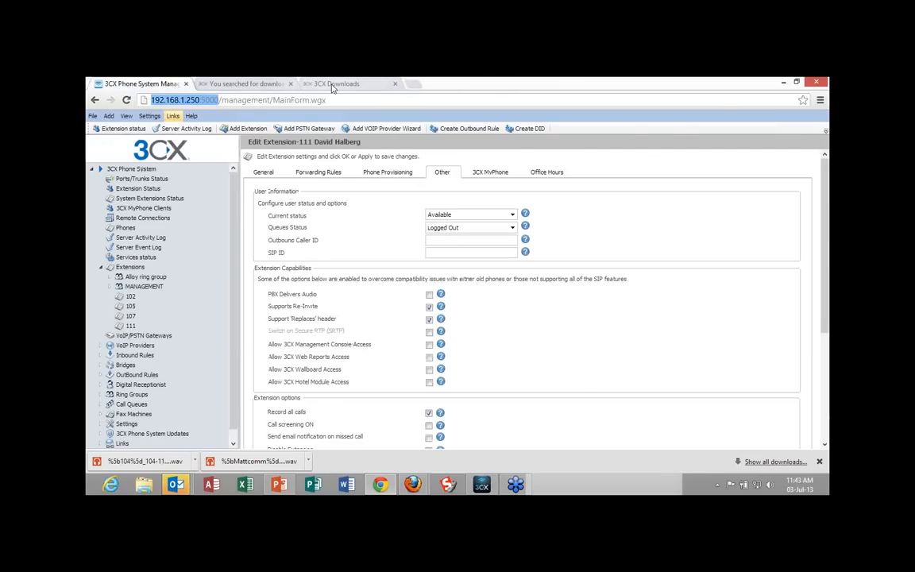
click(333, 84)
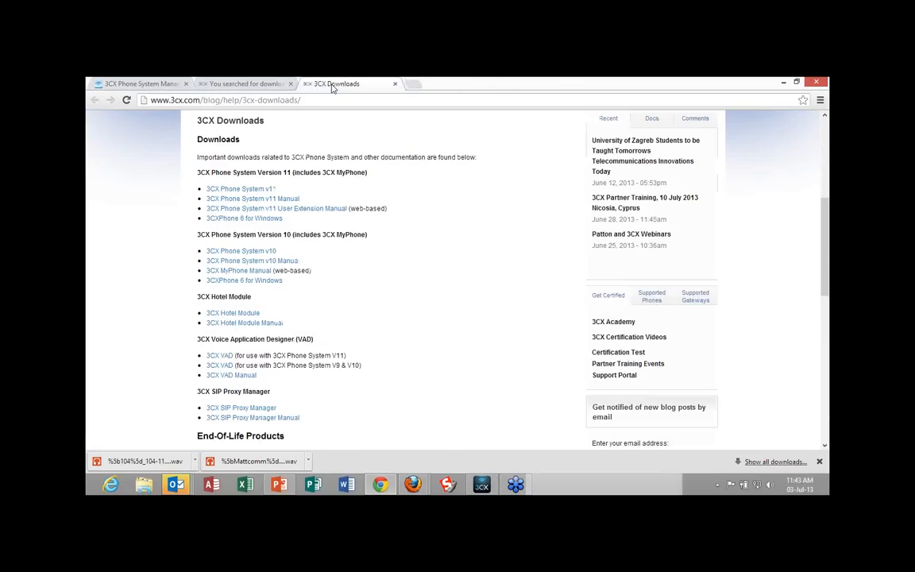
click(143, 84)
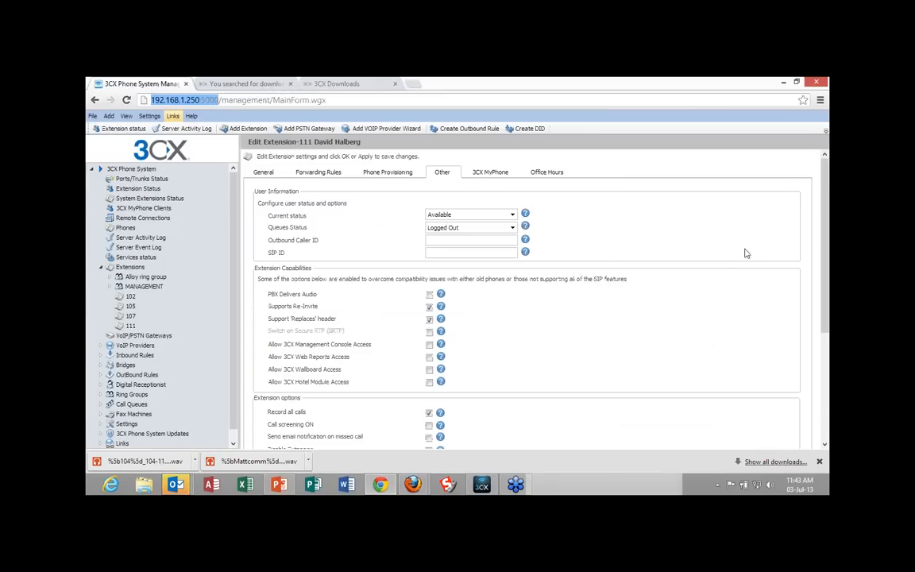
scroll(746, 253, down, 1)
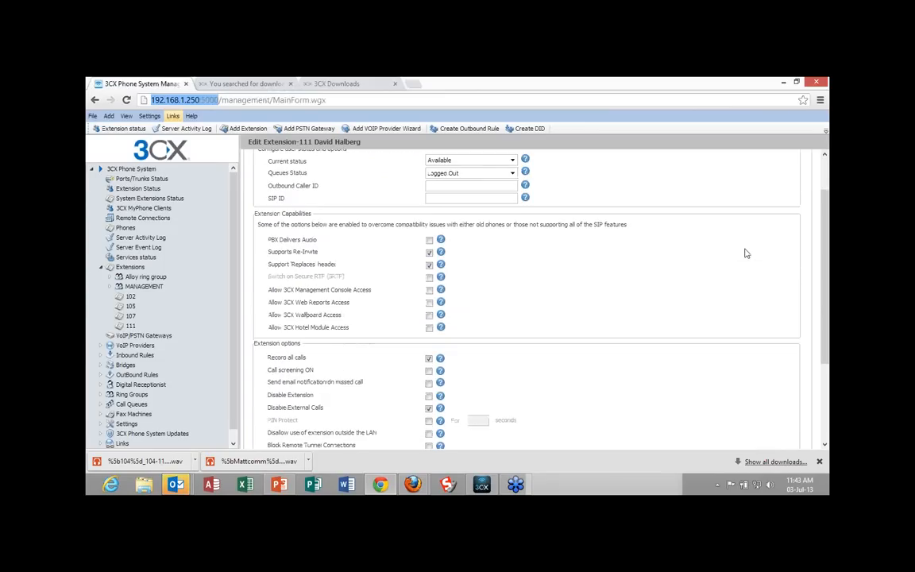
scroll(746, 253, down, 2)
scroll(746, 254, down, 1)
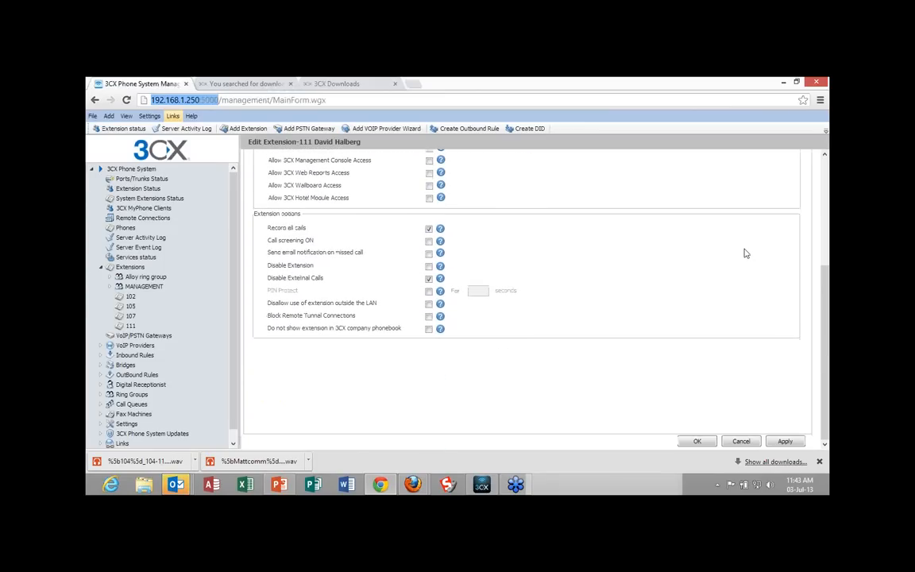
scroll(746, 253, up, 5)
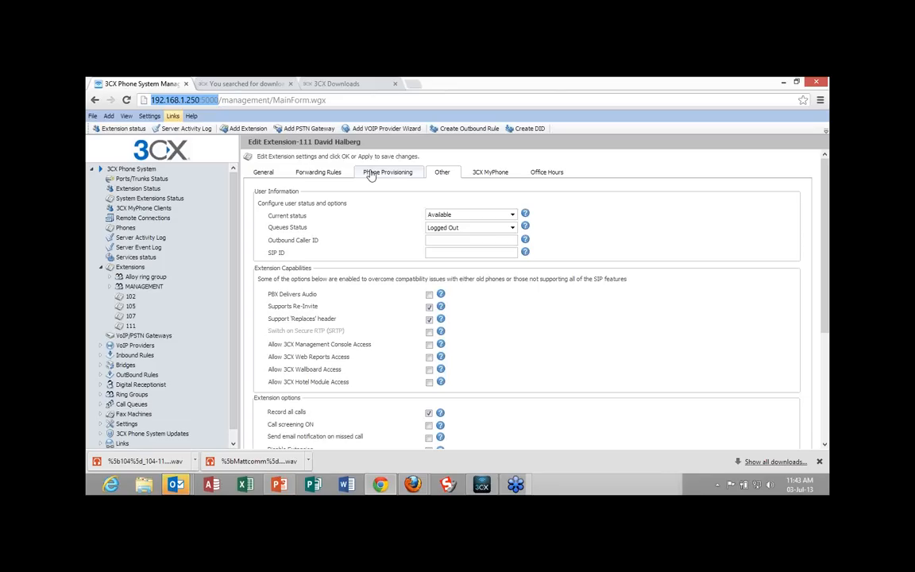
Open a new browser tab and return to the 3CX management console page.
click(419, 86)
click(379, 83)
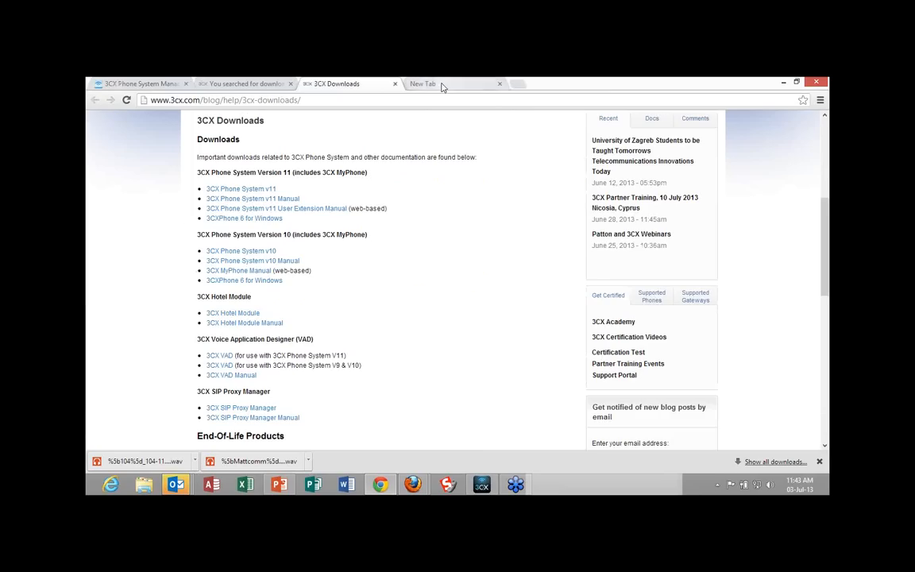
click(438, 85)
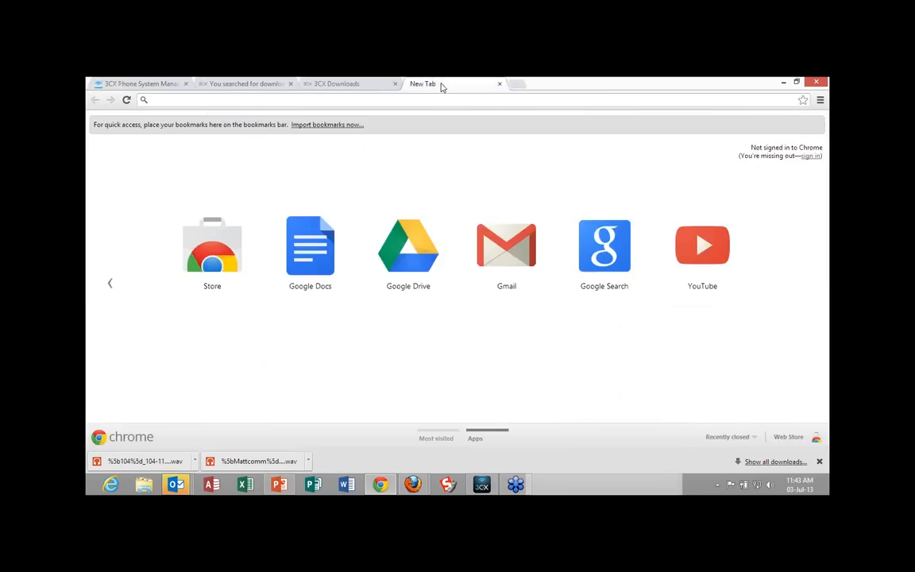
click(359, 83)
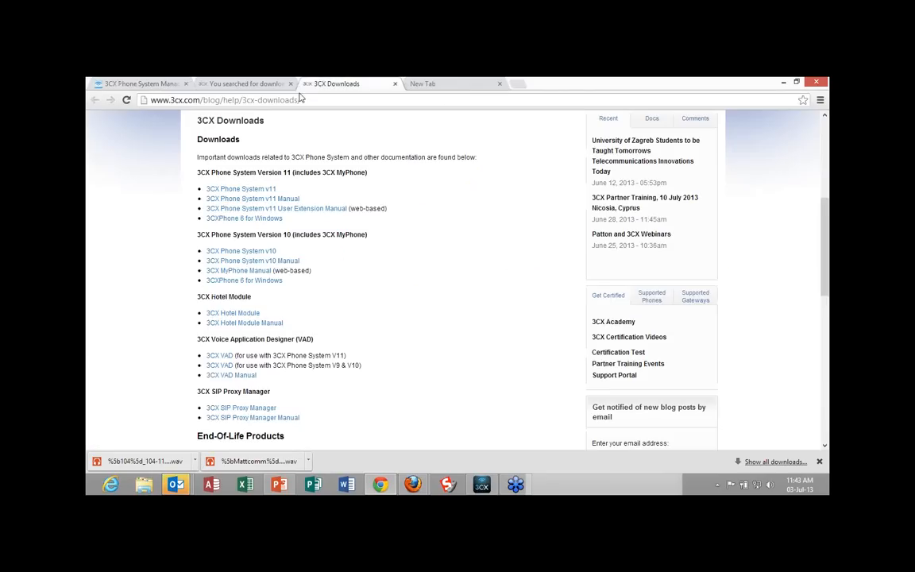
click(239, 86)
click(360, 84)
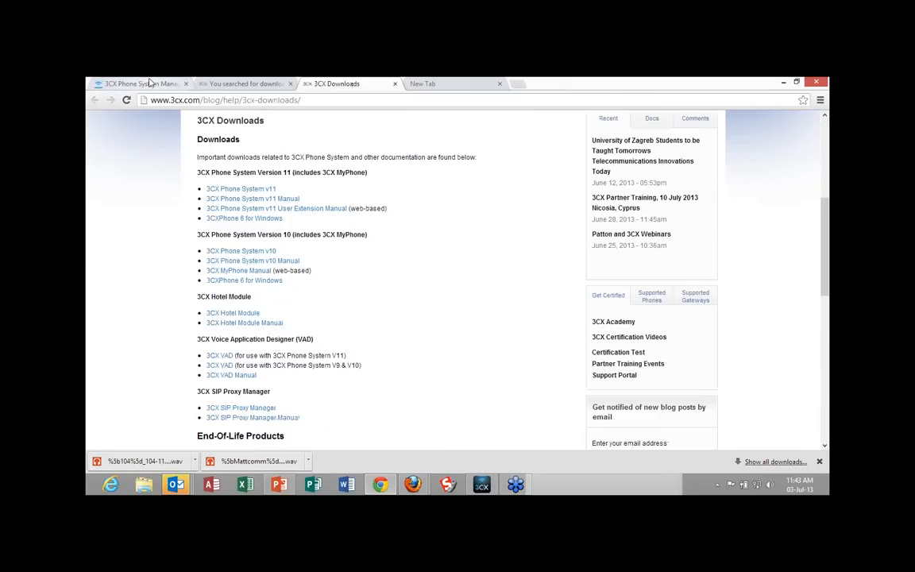
click(149, 83)
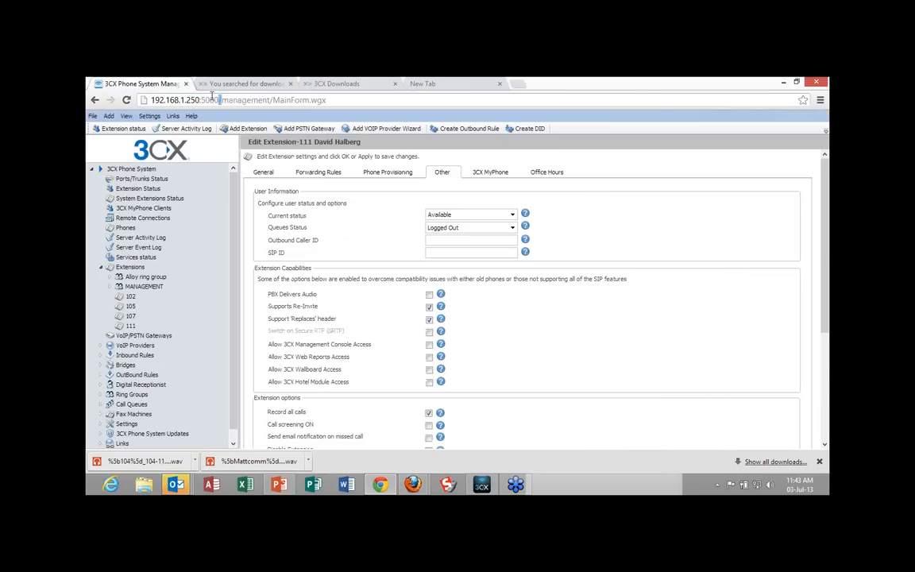
Copy the server address 192.168.1.250:5000/ from the management console into the new tab, append myphone, and load the page.
drag(212, 96, 136, 86)
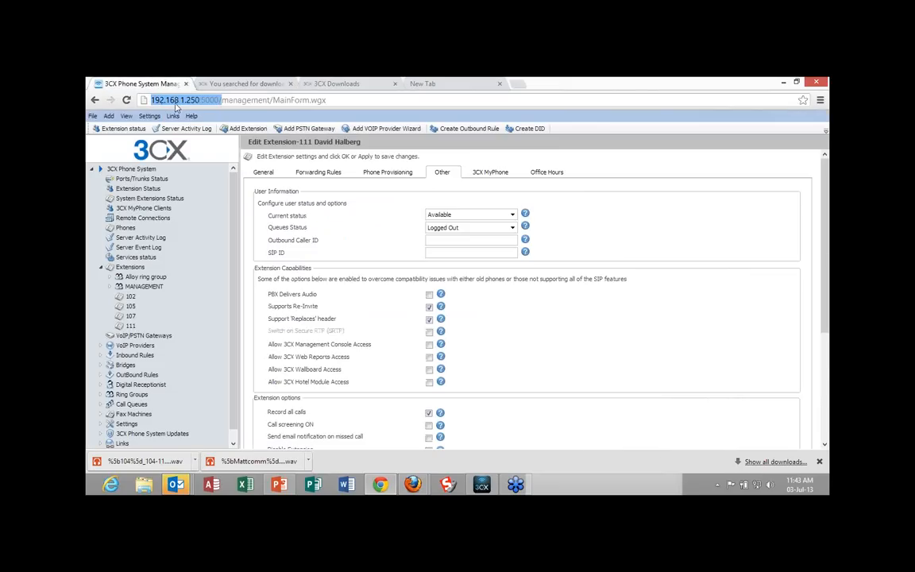
right_click(177, 106)
click(221, 153)
click(458, 84)
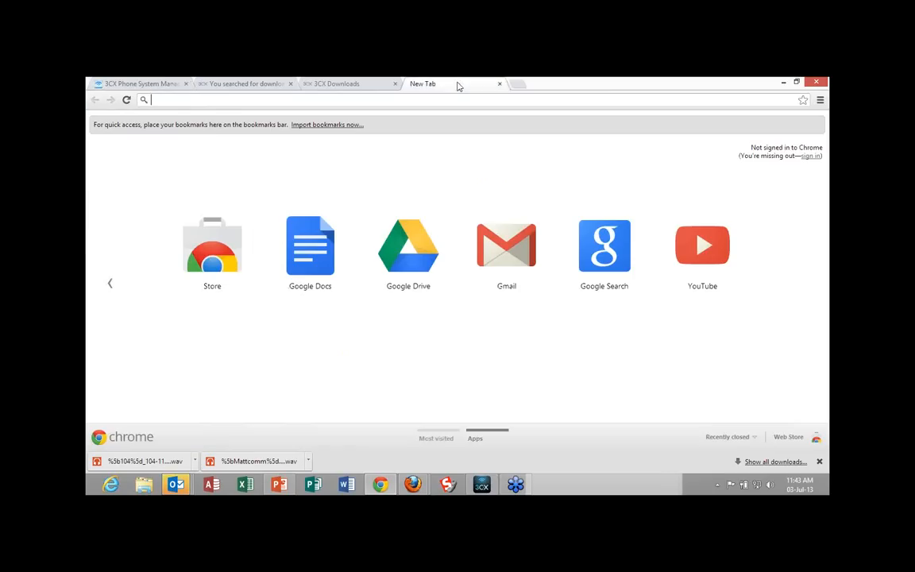
right_click(190, 100)
click(209, 168)
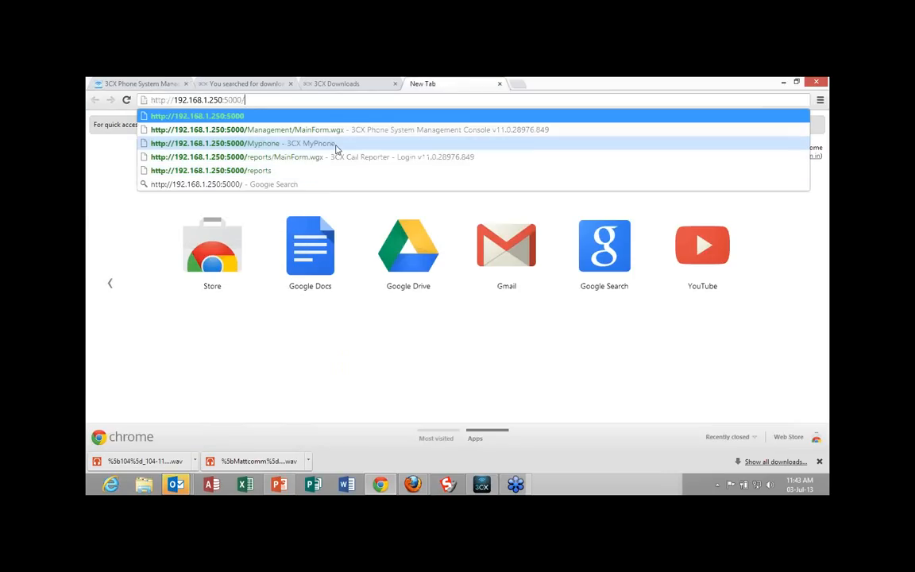
text(my)
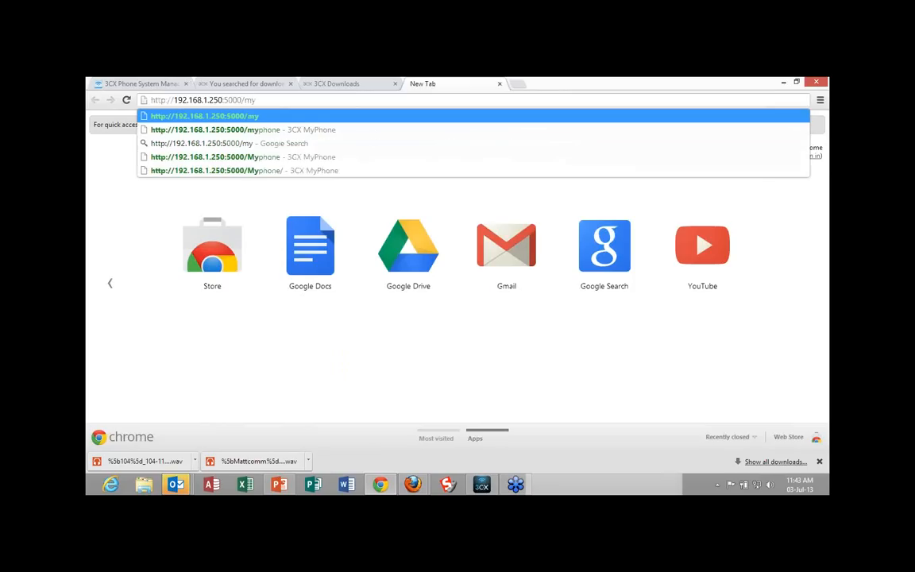
text(phon)
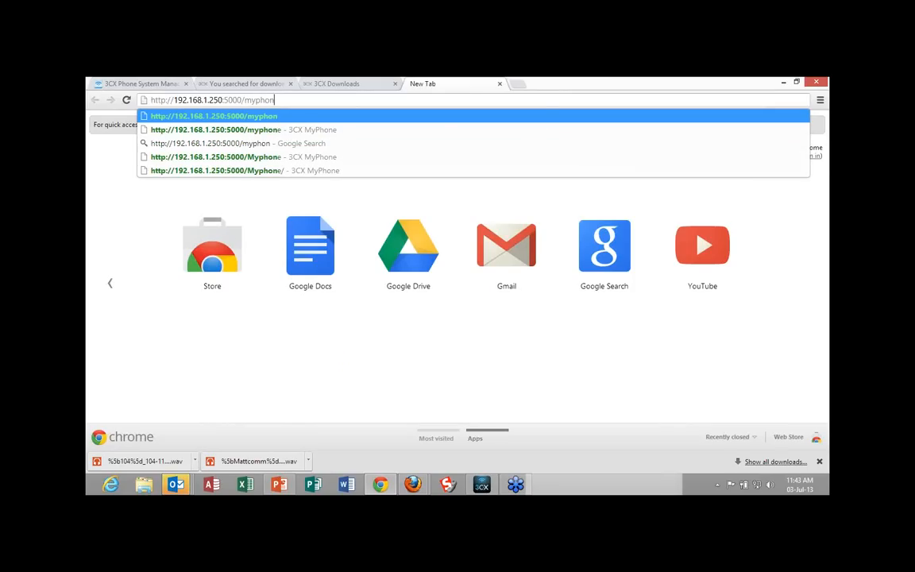
text(e)
key(Return)
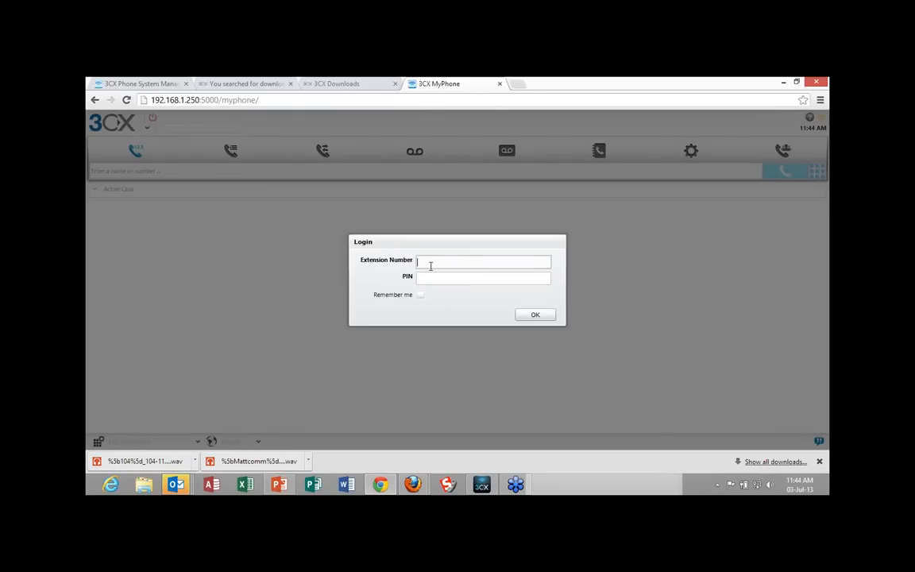
Log in to 3CX MyPhone with extension number 101 and its PIN.
click(430, 266)
key(Tab)
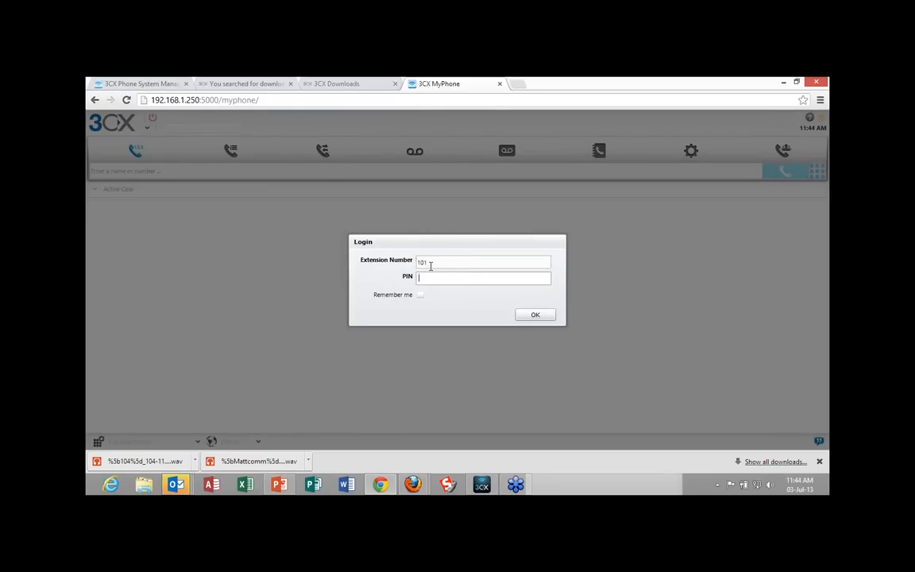
key(Return)
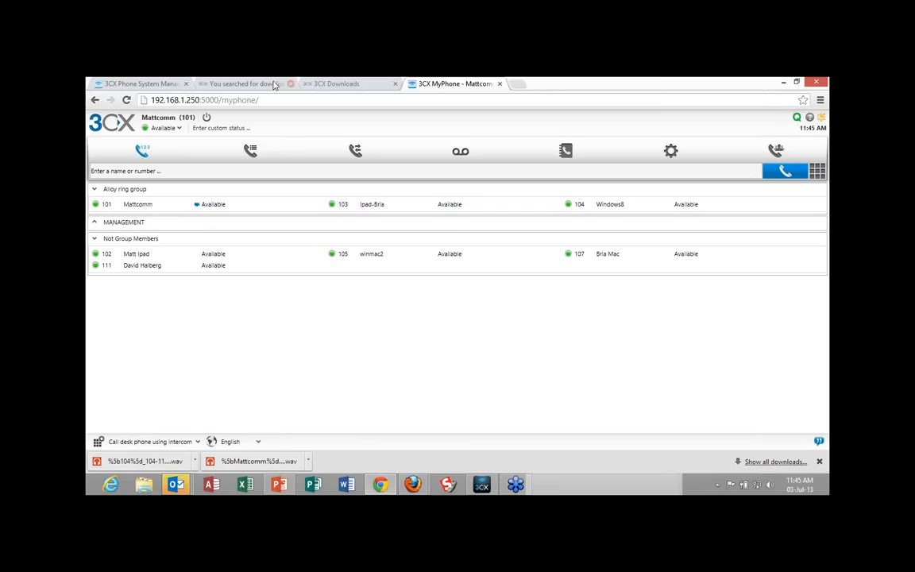
View the call queues in MyPhone, glance at the management console, and return to MyPhone.
click(251, 152)
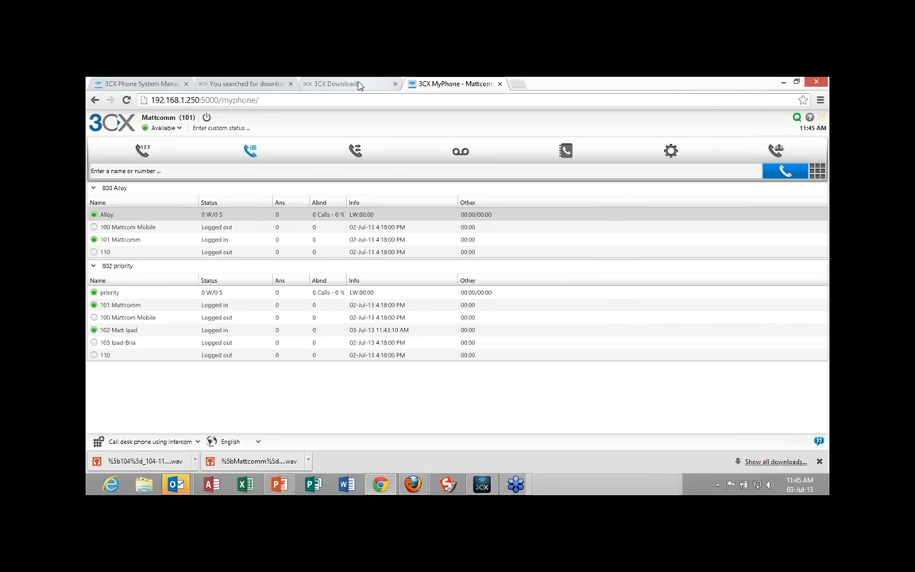
click(359, 84)
key(ctrl+Tab)
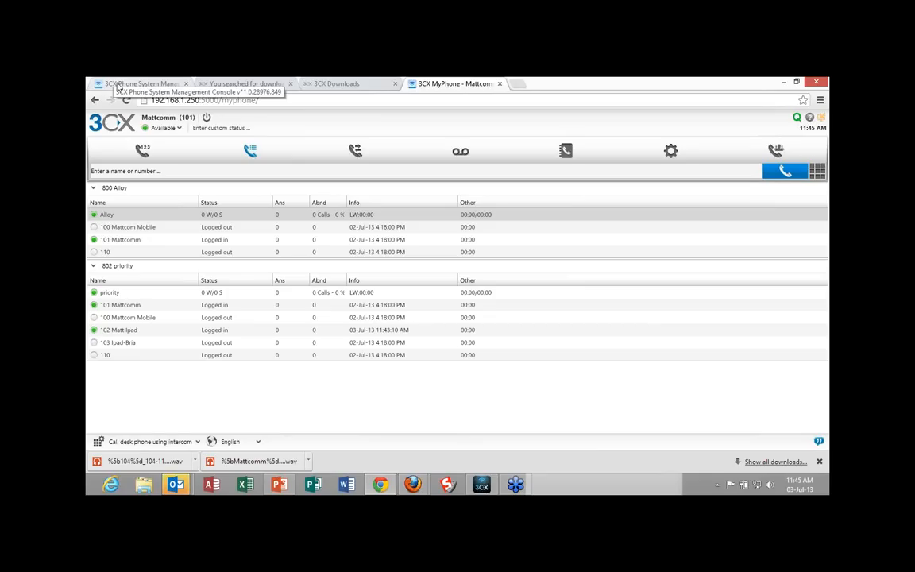
click(117, 84)
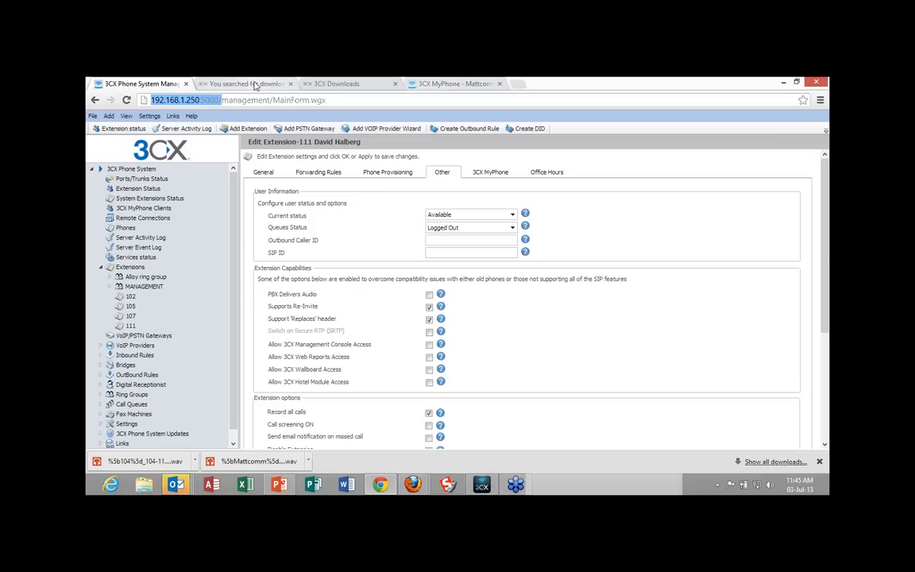
click(255, 84)
click(139, 83)
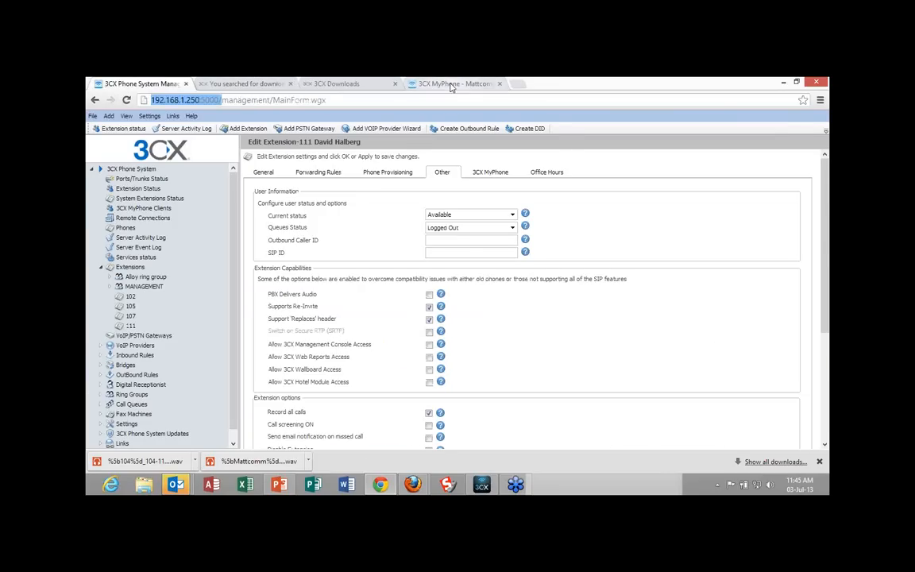
click(452, 85)
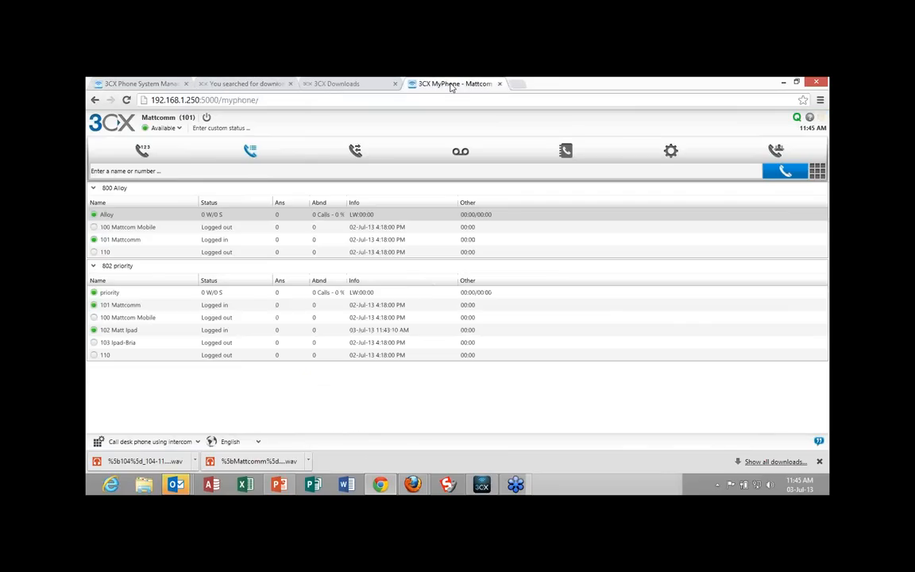
Start a new MyPhone conference and add extensions 111, 103 and 105 as participants.
click(777, 150)
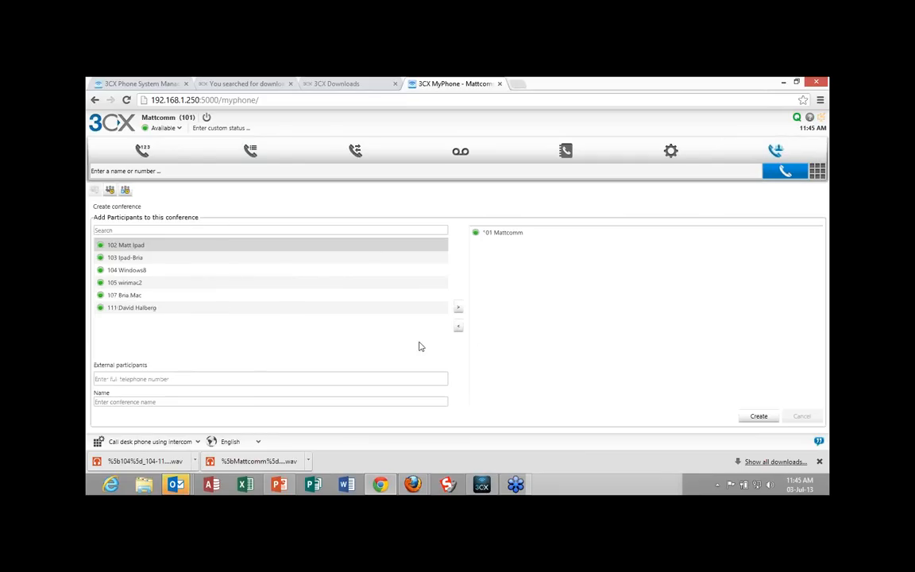
click(304, 310)
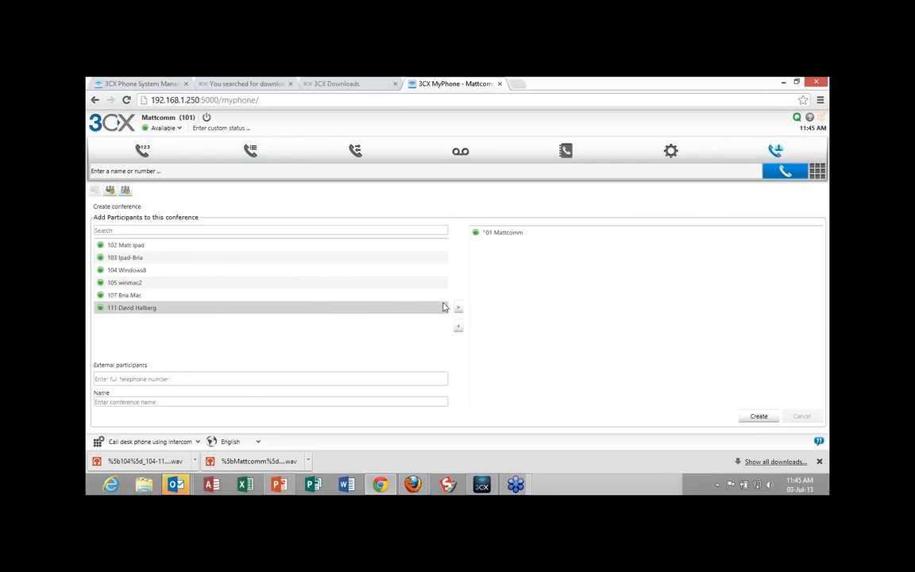
click(458, 309)
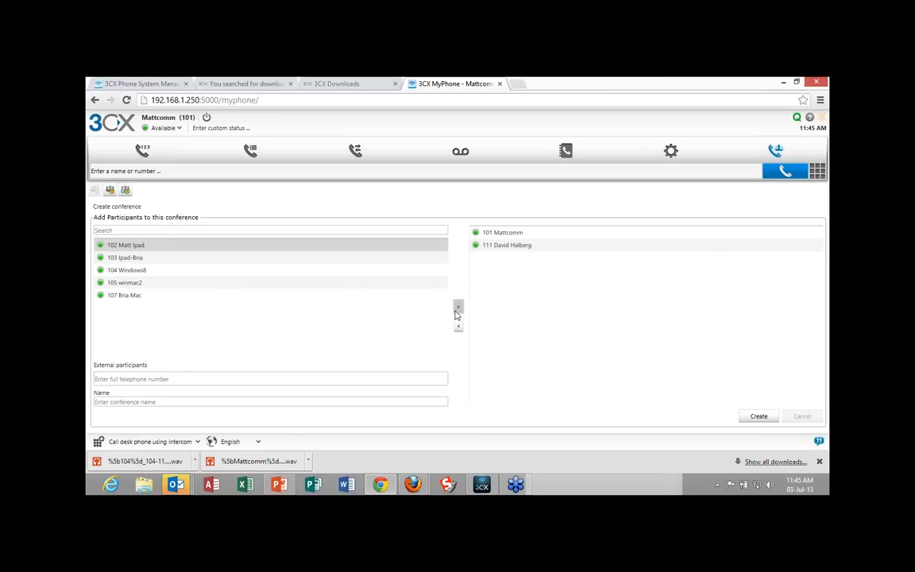
click(230, 258)
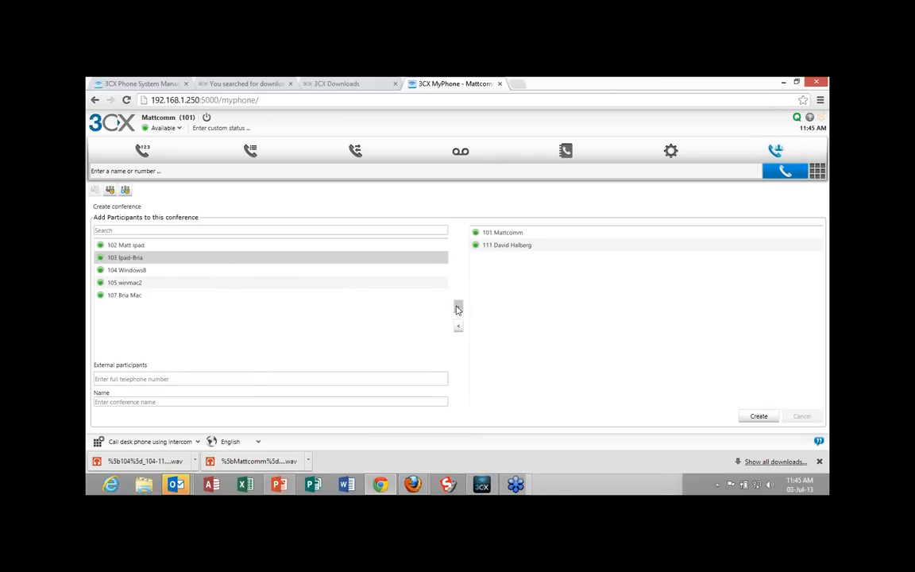
click(457, 309)
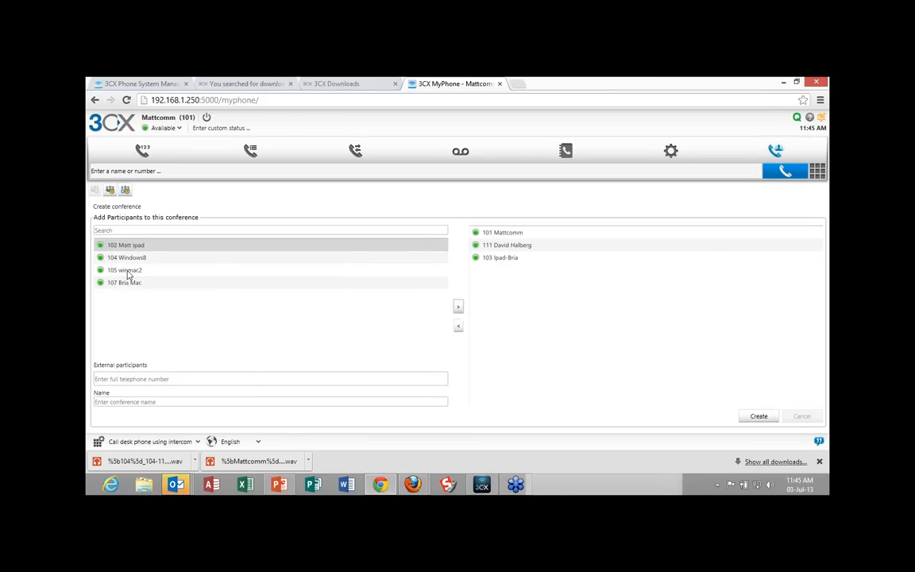
click(127, 271)
click(458, 306)
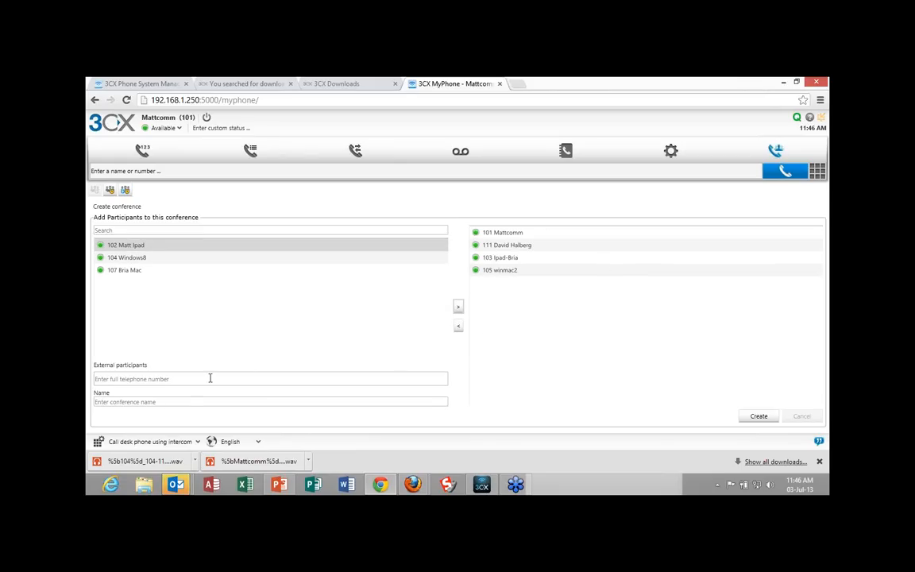
Add an external participant's phone number to the conference and create the conference.
click(185, 381)
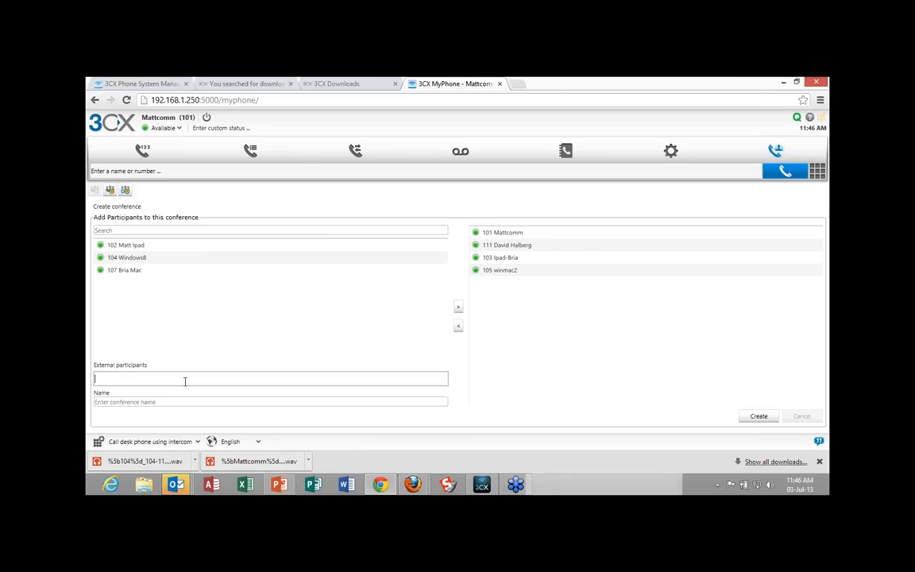
click(460, 310)
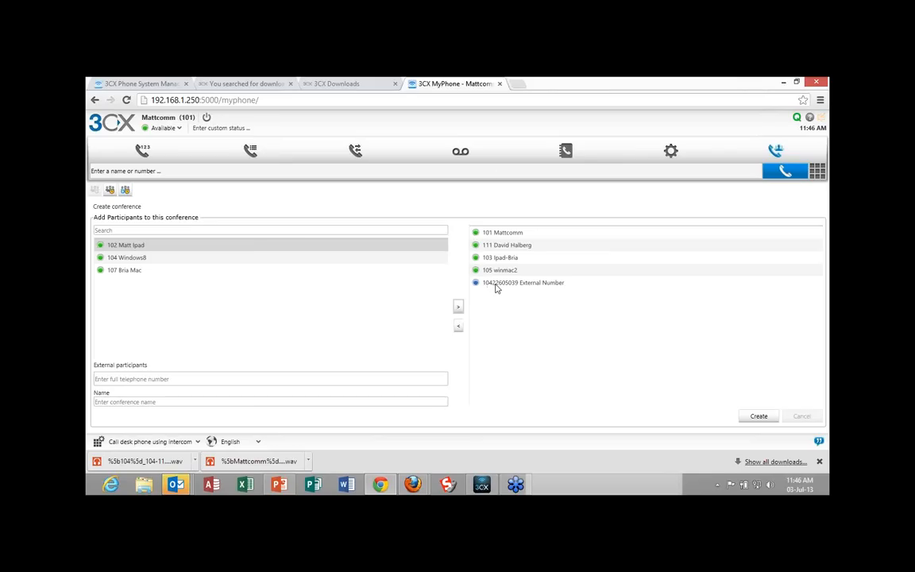
click(760, 416)
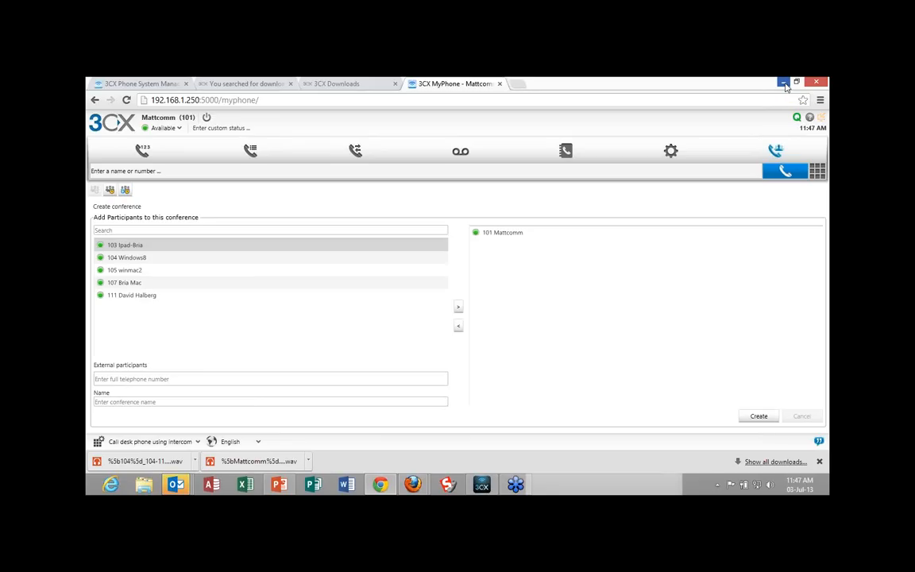
View the open 3CX Downloads page and the 3CX website's search results for downloads.
click(339, 85)
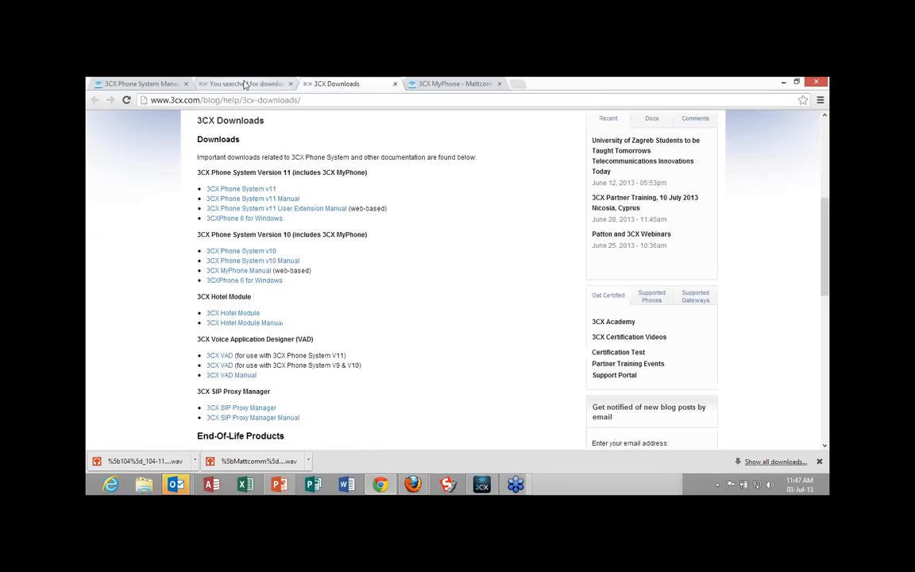
click(245, 85)
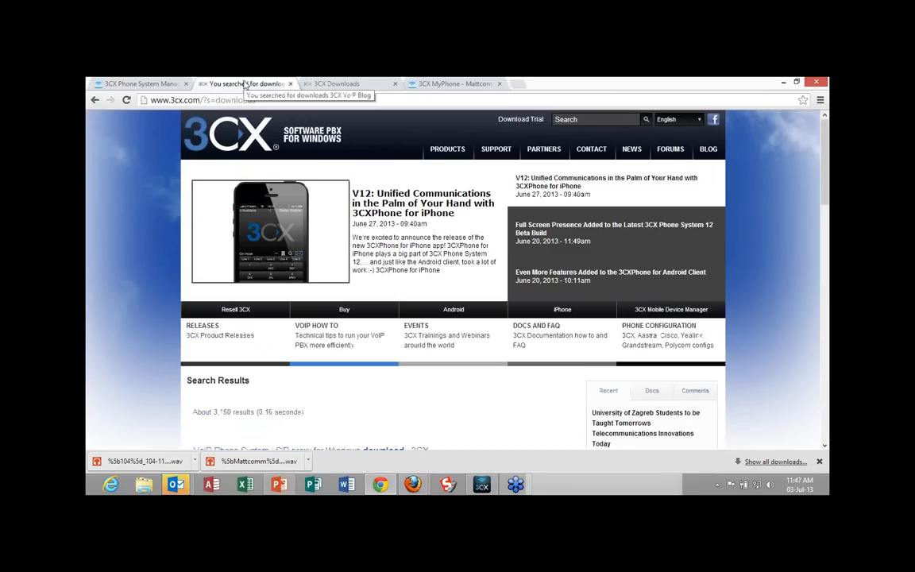